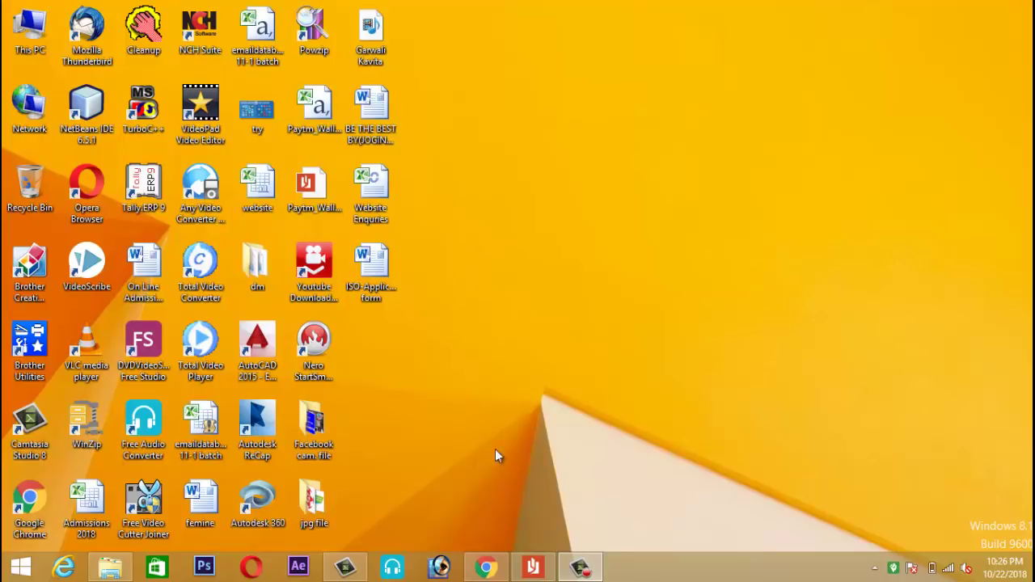
# - Bring the Excel course PDF back in Reader and scroll through its contents page
pyautogui.click(534, 570)
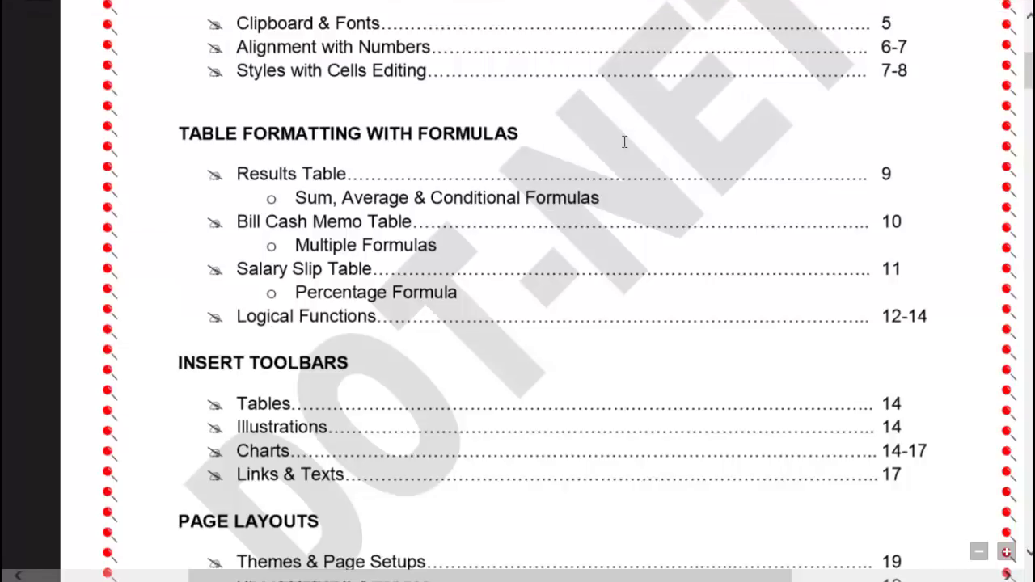
pyautogui.scroll(3, 535, 237)
pyautogui.scroll(2, 535, 236)
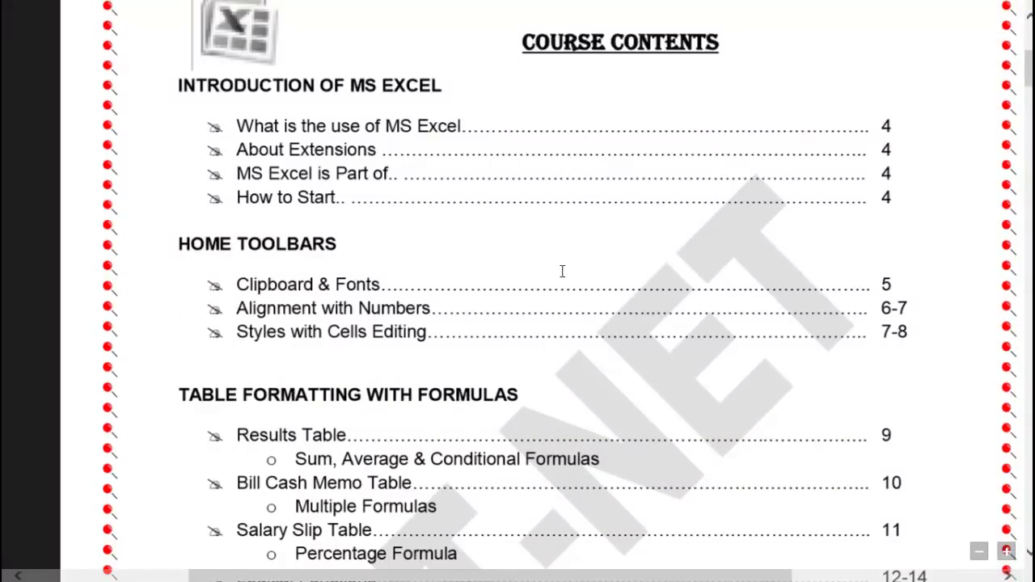
pyautogui.scroll(-2, 562, 271)
pyautogui.scroll(-2, 562, 280)
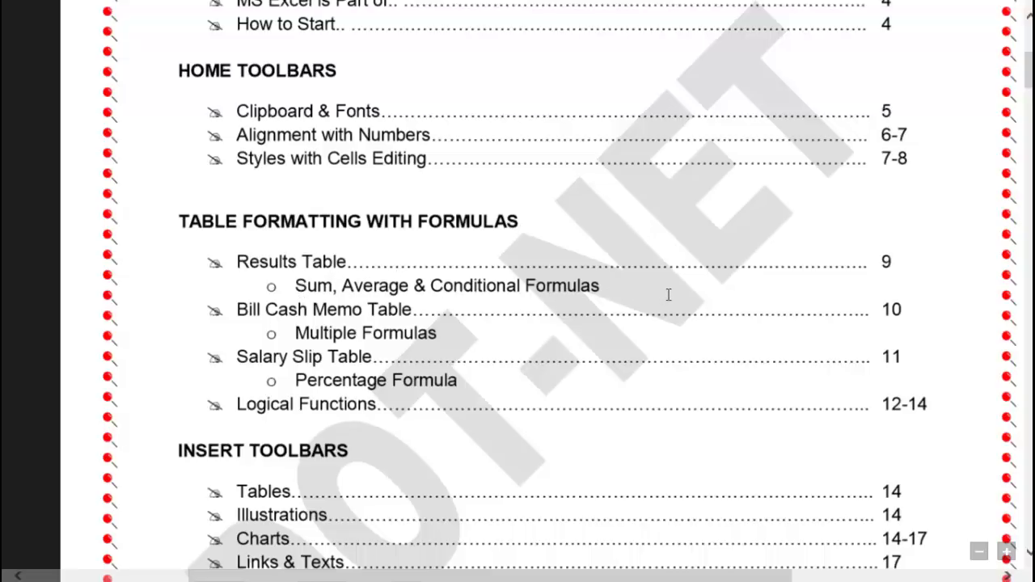
# - Highlight and then deselect the Results Table contents entry, then go to the Start screen
pyautogui.moveTo(237, 260); pyautogui.dragTo(757, 287)
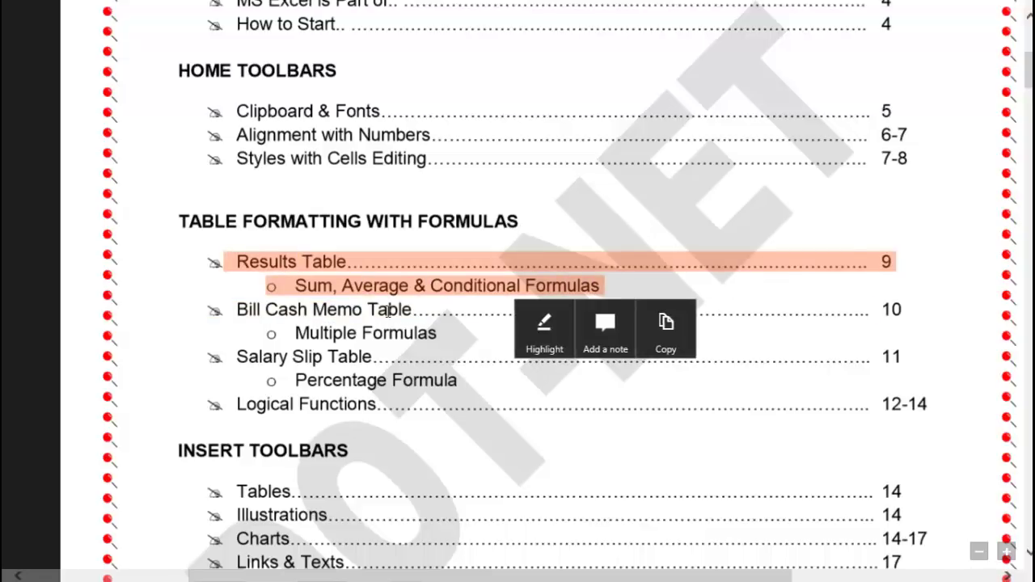
pyautogui.click(319, 292)
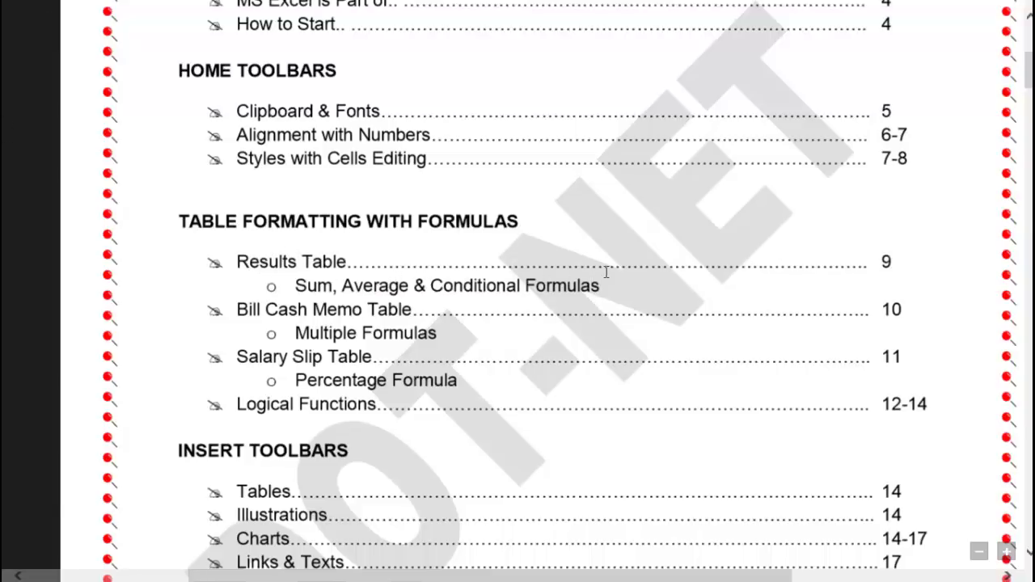
pyautogui.click(12, 570)
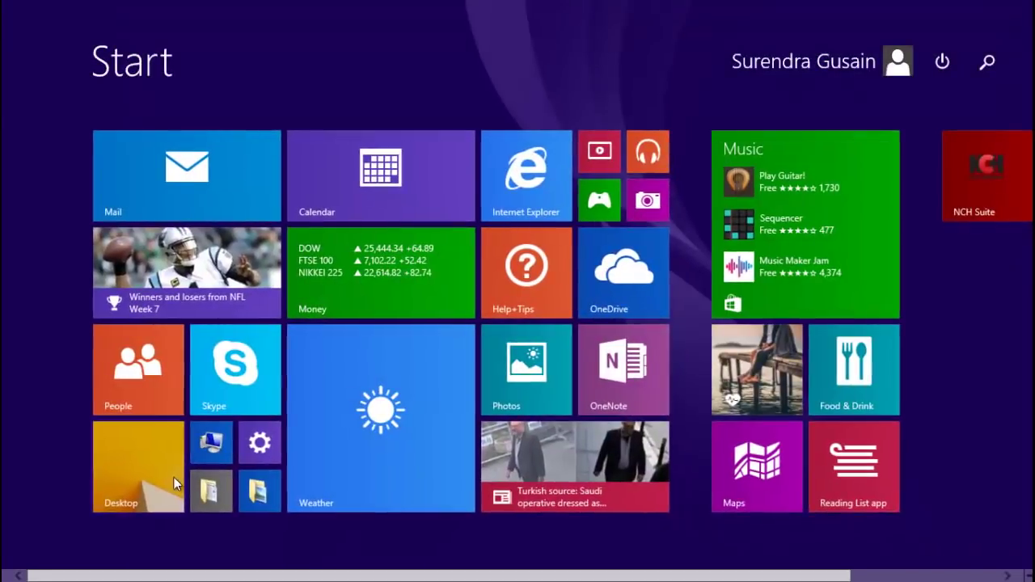
# - Browse the DOT-NET Institute channel's YouTube videos in Chrome, then return to the Excel course PDF
pyautogui.click(160, 469)
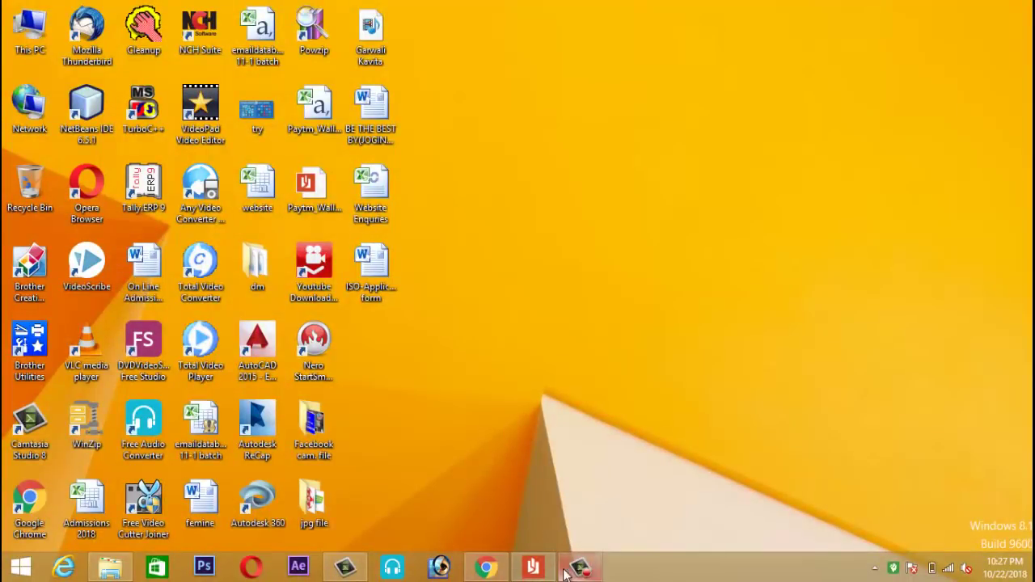
pyautogui.click(495, 569)
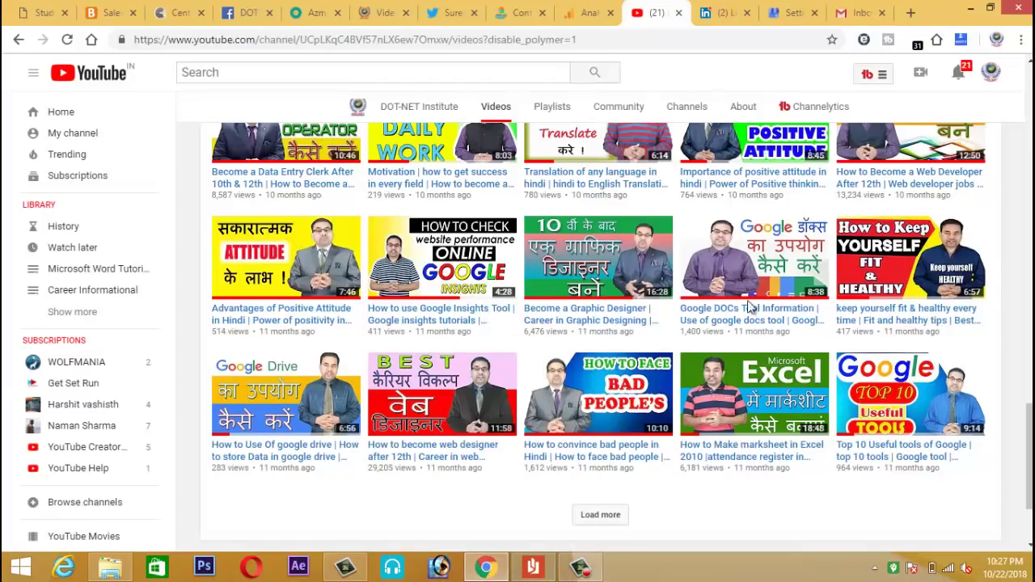
pyautogui.scroll(5, 615, 260)
pyautogui.scroll(10, 615, 260)
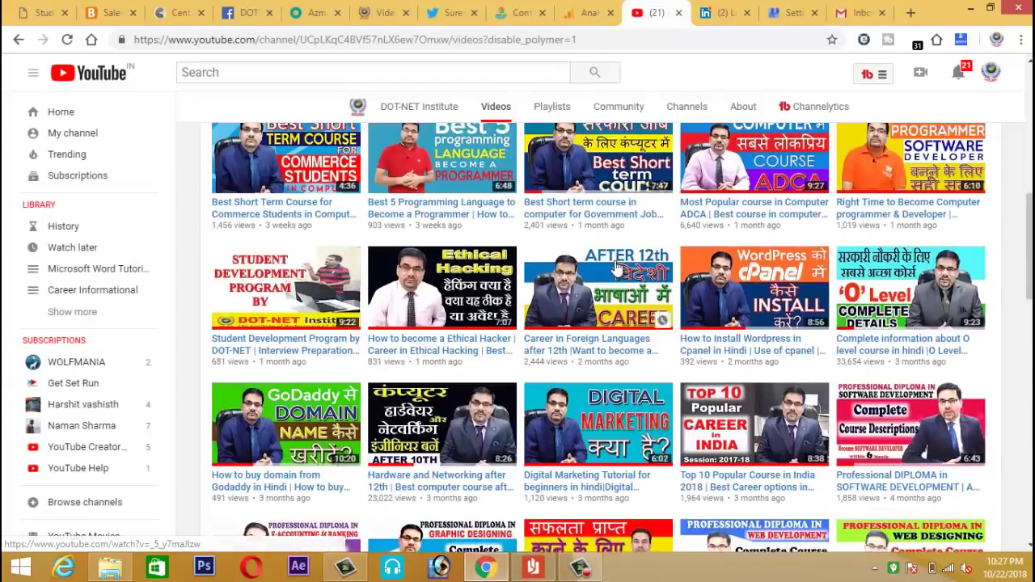
pyautogui.scroll(5, 615, 260)
pyautogui.scroll(5, 615, 261)
pyautogui.scroll(-4, 616, 267)
pyautogui.scroll(-5, 616, 267)
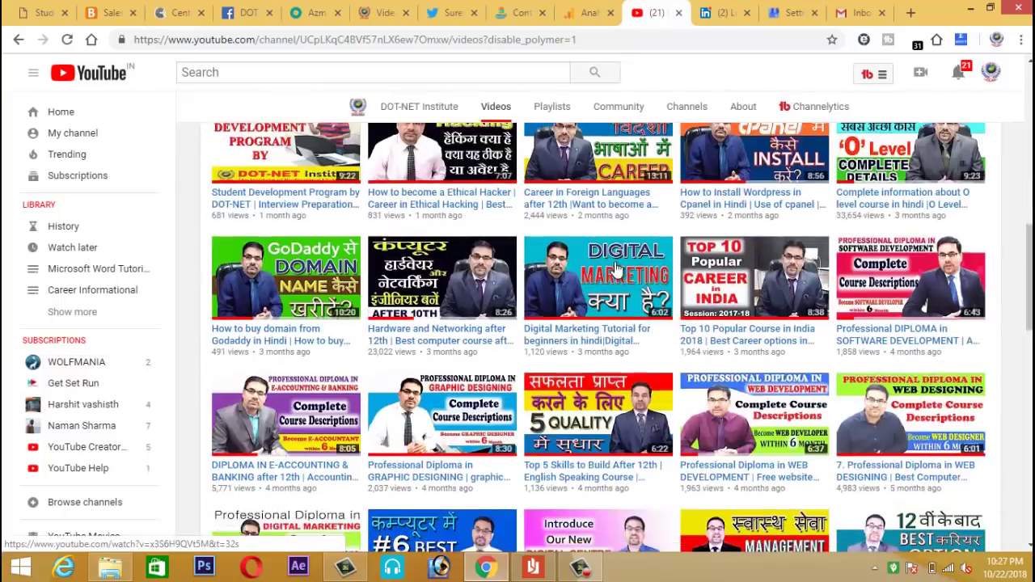
pyautogui.scroll(-5, 617, 267)
pyautogui.scroll(-5, 618, 271)
pyautogui.scroll(-4, 621, 275)
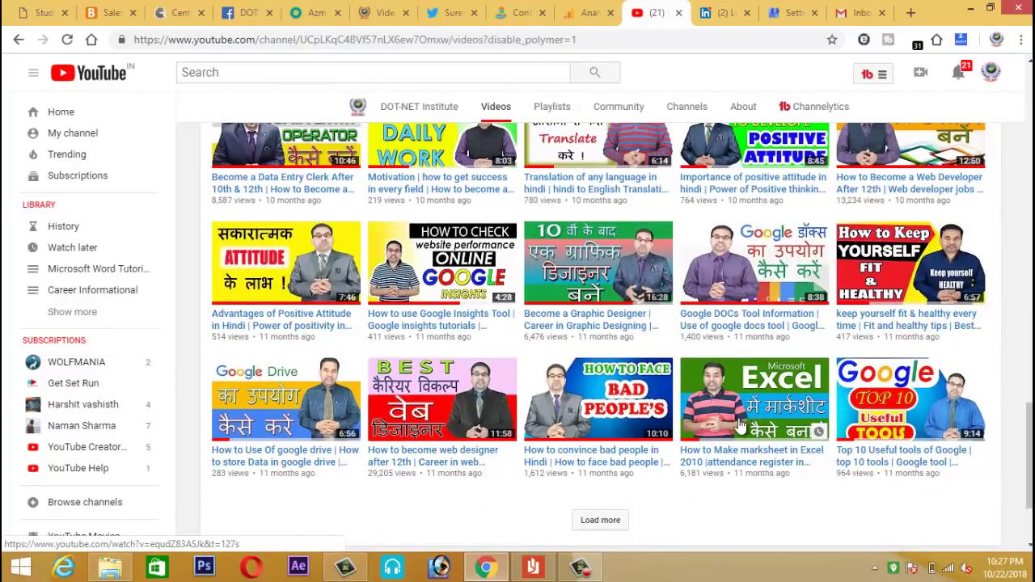
pyautogui.click(532, 568)
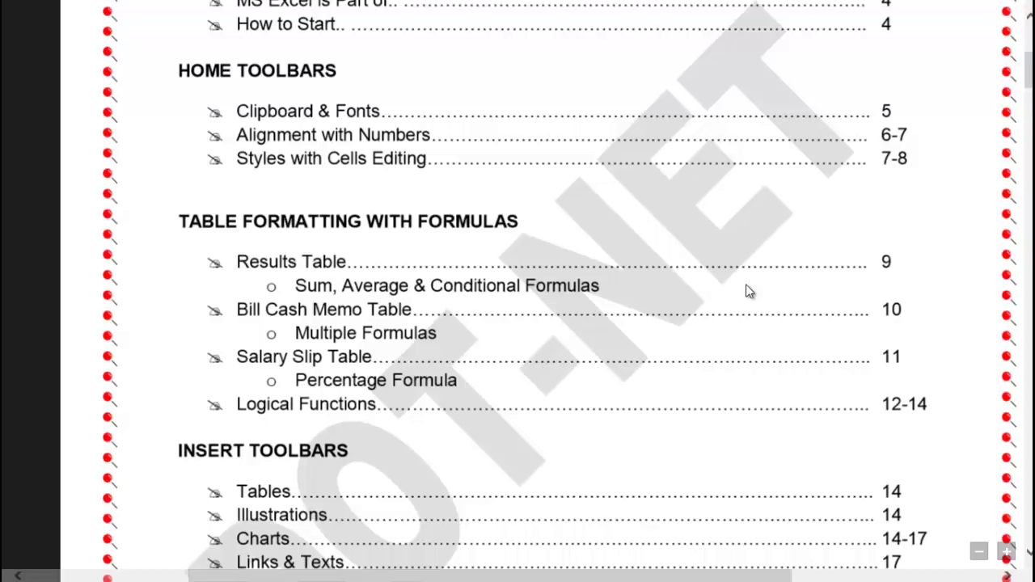
pyautogui.moveTo(241, 311)
pyautogui.mouseDown()
pyautogui.moveTo(324, 331)
pyautogui.moveTo(504, 340)
pyautogui.mouseUp()
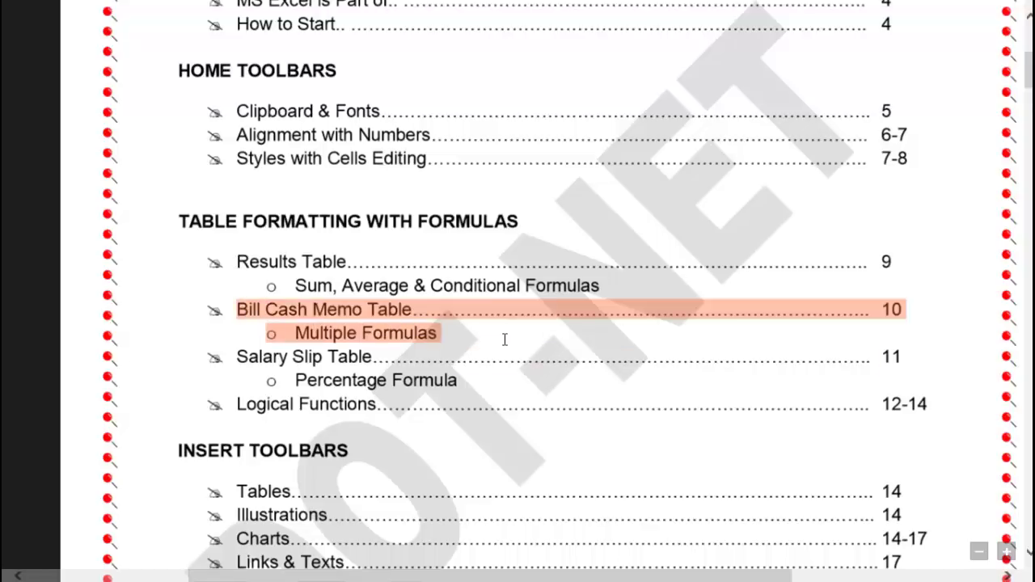
pyautogui.click(317, 318)
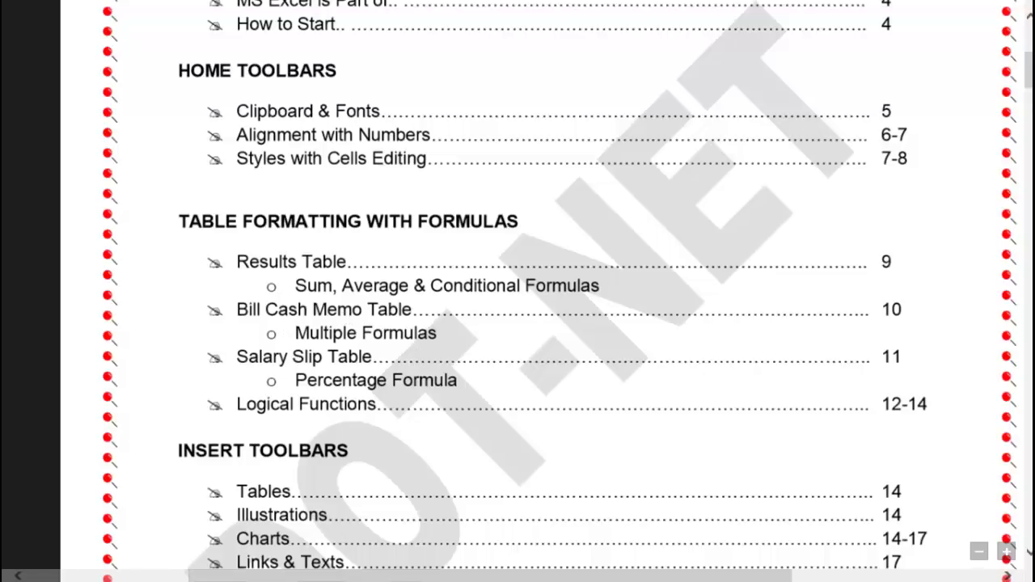
pyautogui.scroll(-3, 641, 309)
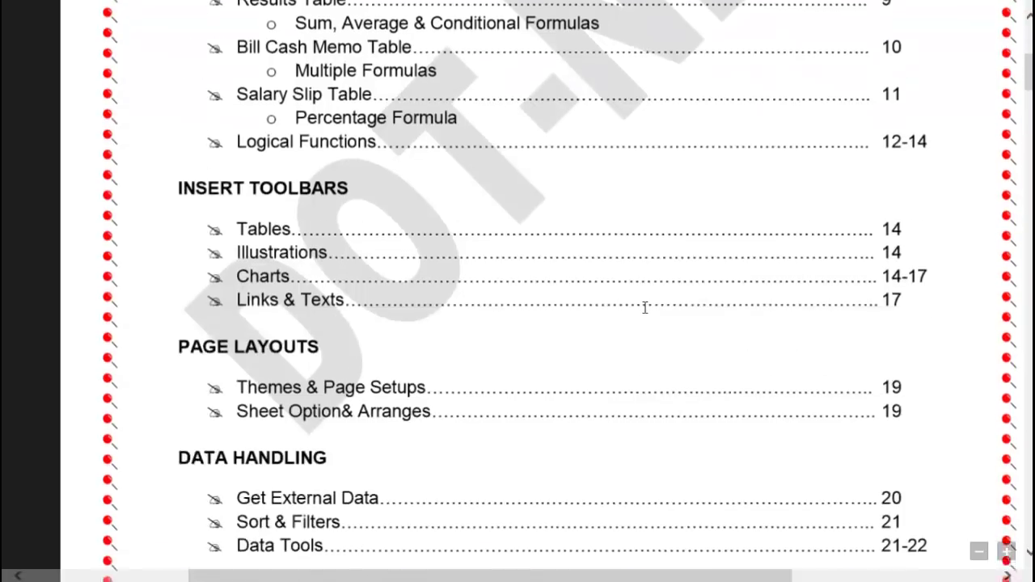
pyautogui.scroll(-1, 644, 308)
pyautogui.scroll(3, 548, 250)
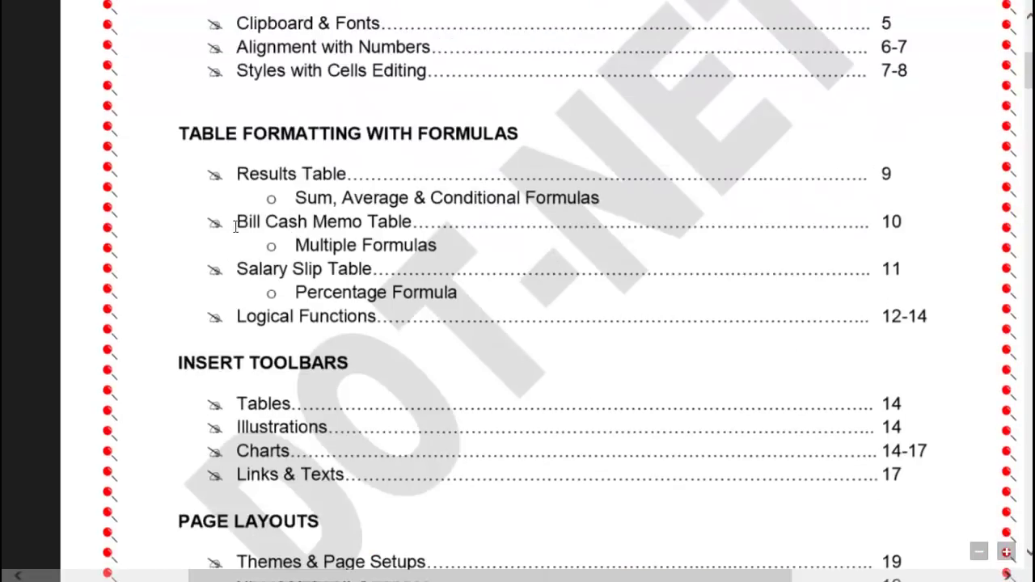
pyautogui.scroll(1, 274, 232)
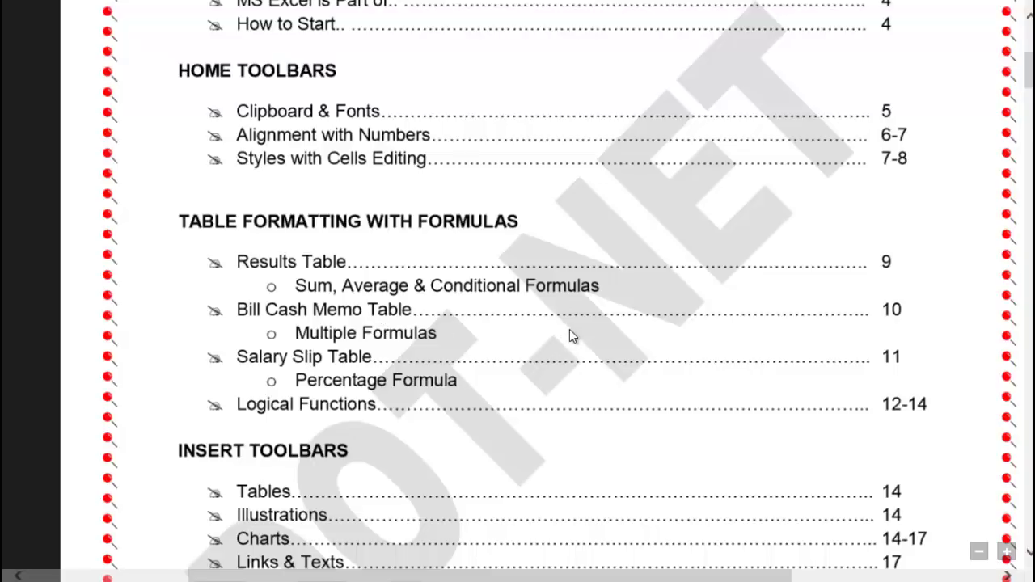
pyautogui.scroll(-2, 510, 324)
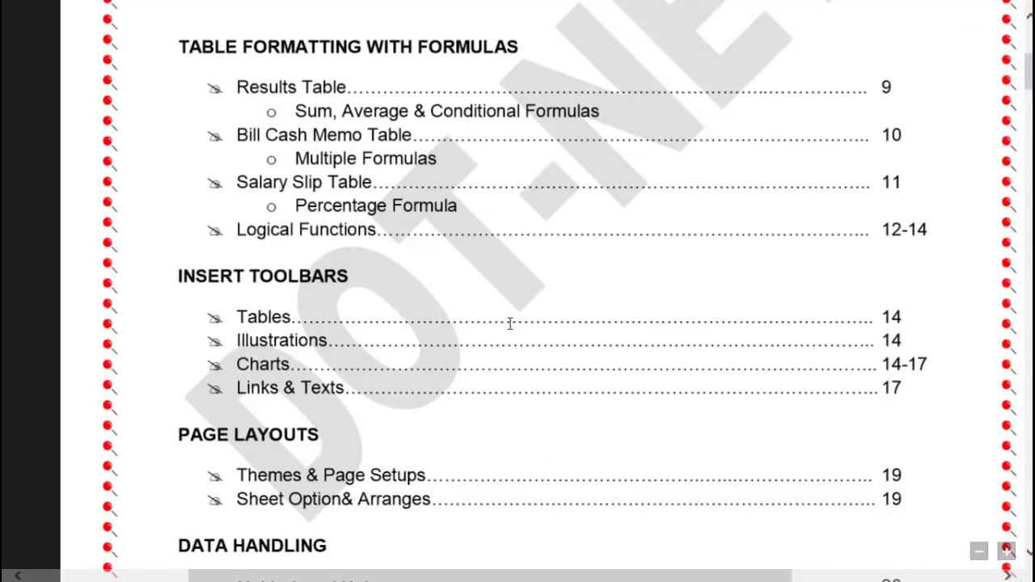
# - Scroll to page 10's Results Table with its SUM, AVERAGE, COUNT, MAX, MIN and IF examples
pyautogui.scroll(-5, 510, 323)
pyautogui.scroll(-5, 510, 323)
pyautogui.scroll(-5, 510, 323)
pyautogui.scroll(-5, 510, 324)
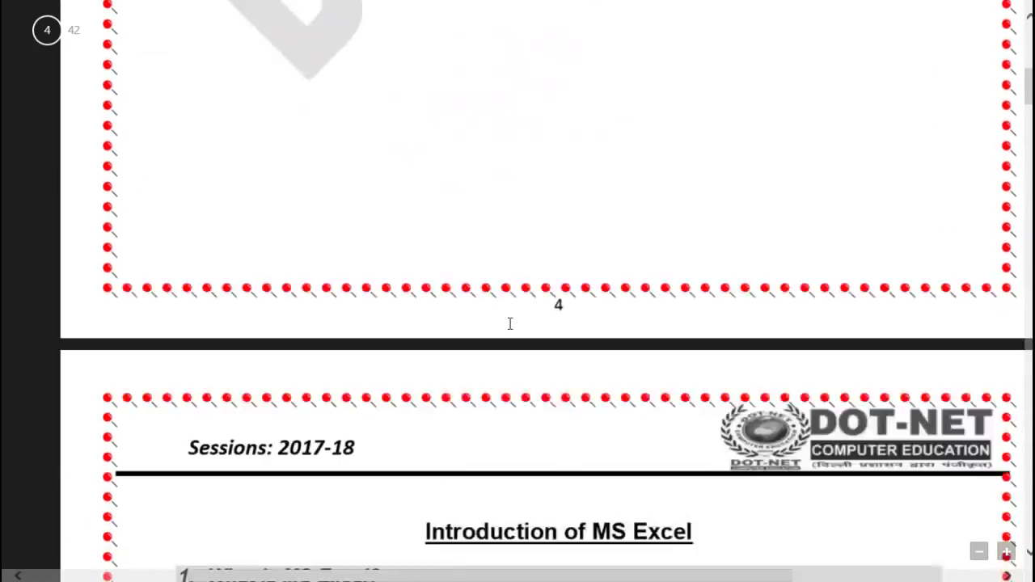
pyautogui.scroll(-5, 510, 323)
pyautogui.scroll(-5, 510, 323)
pyautogui.scroll(-5, 510, 323)
pyautogui.scroll(-5, 511, 323)
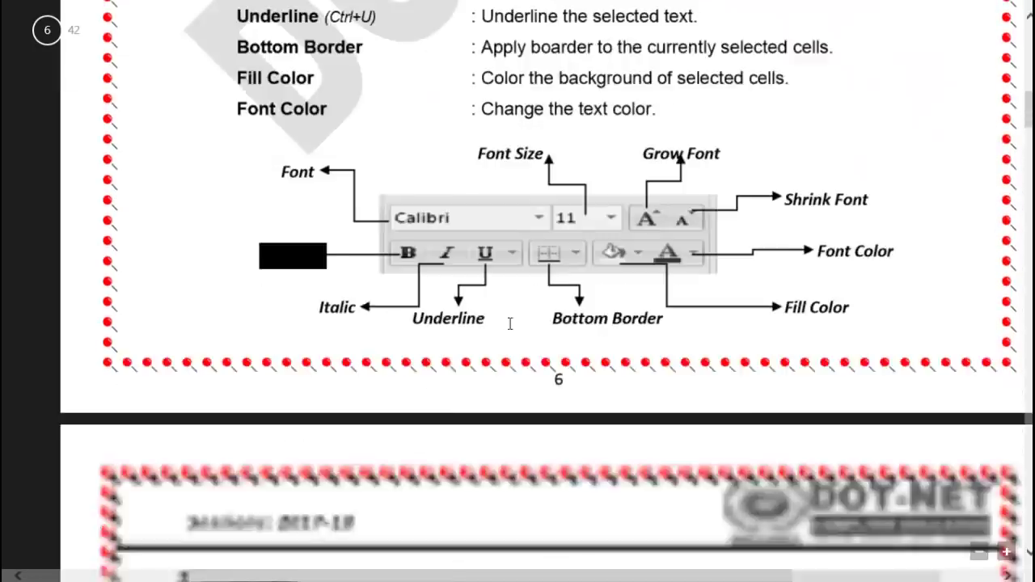
pyautogui.scroll(-5, 510, 324)
pyautogui.scroll(-5, 511, 324)
pyautogui.scroll(-5, 511, 323)
pyautogui.scroll(-5, 510, 323)
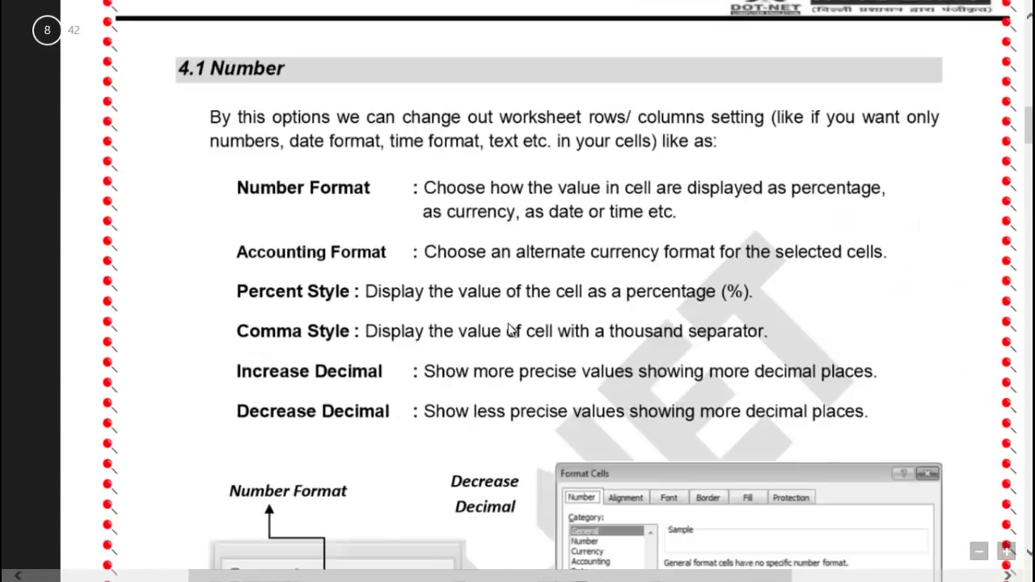
pyautogui.scroll(-5, 510, 330)
pyautogui.scroll(-5, 511, 330)
pyautogui.scroll(-5, 511, 330)
pyautogui.scroll(-5, 511, 330)
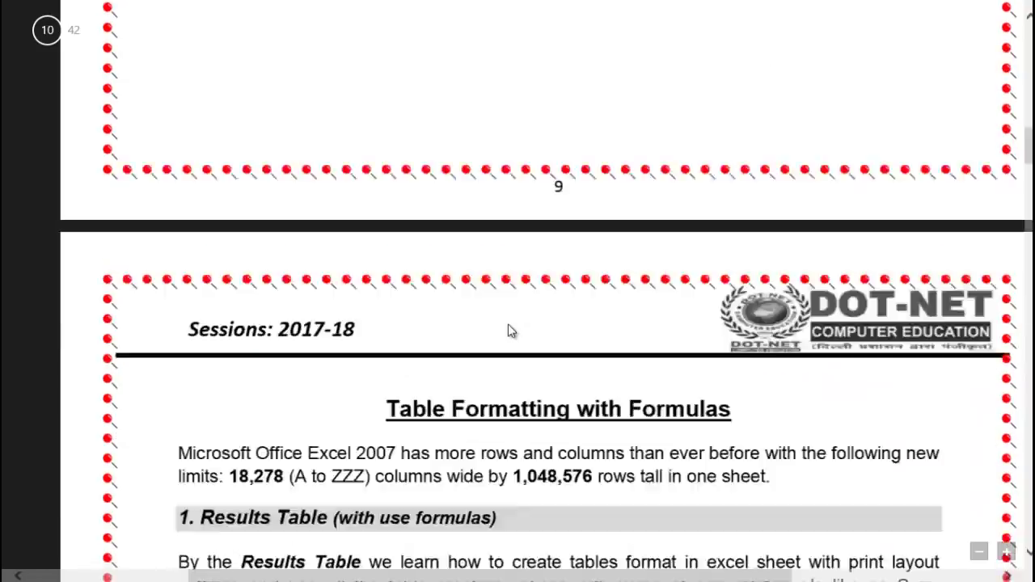
pyautogui.scroll(-3, 511, 330)
pyautogui.scroll(2, 510, 330)
pyautogui.scroll(-2, 511, 330)
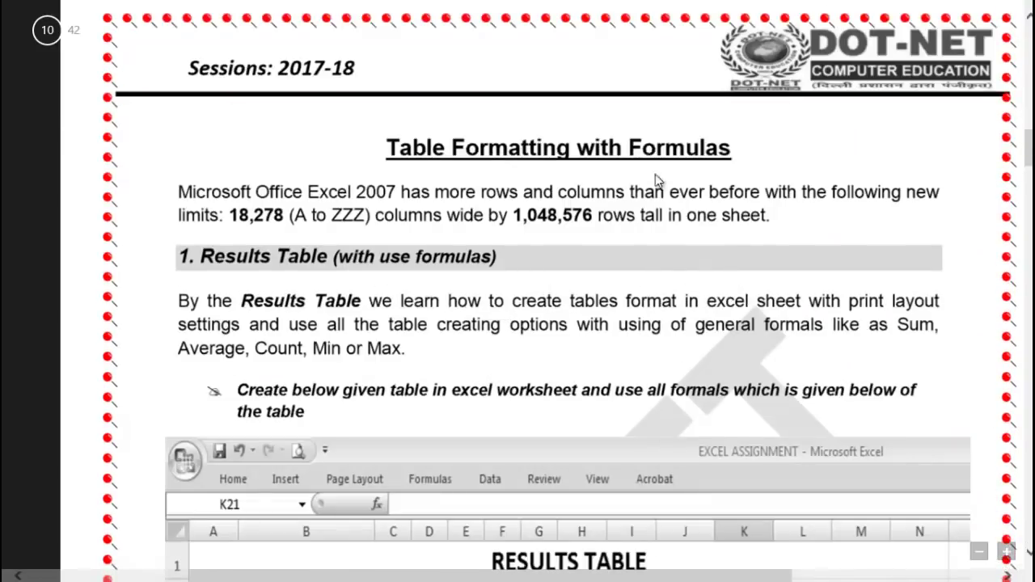
pyautogui.scroll(-3, 489, 302)
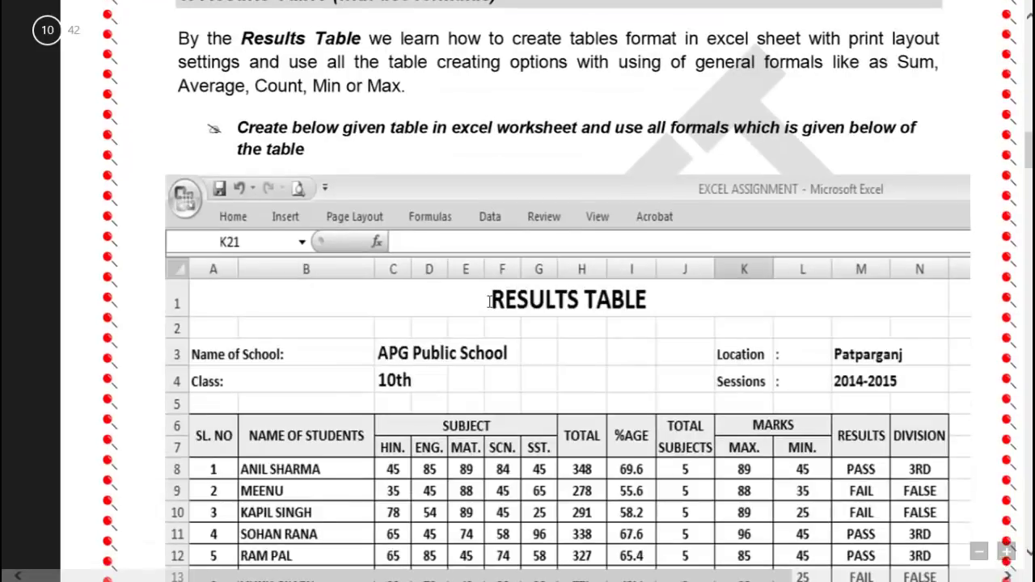
pyautogui.scroll(-2, 488, 302)
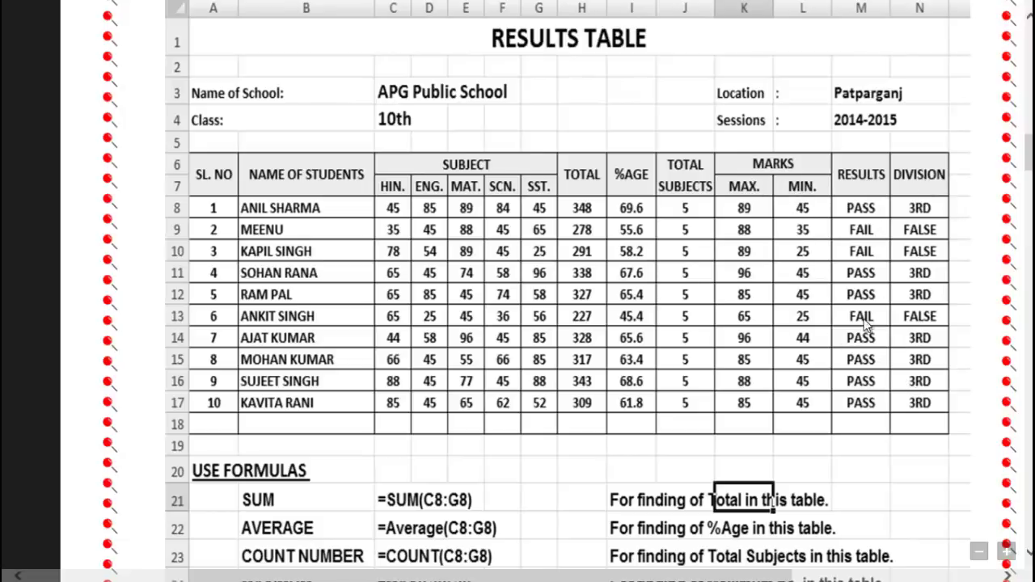
pyautogui.scroll(-3, 711, 300)
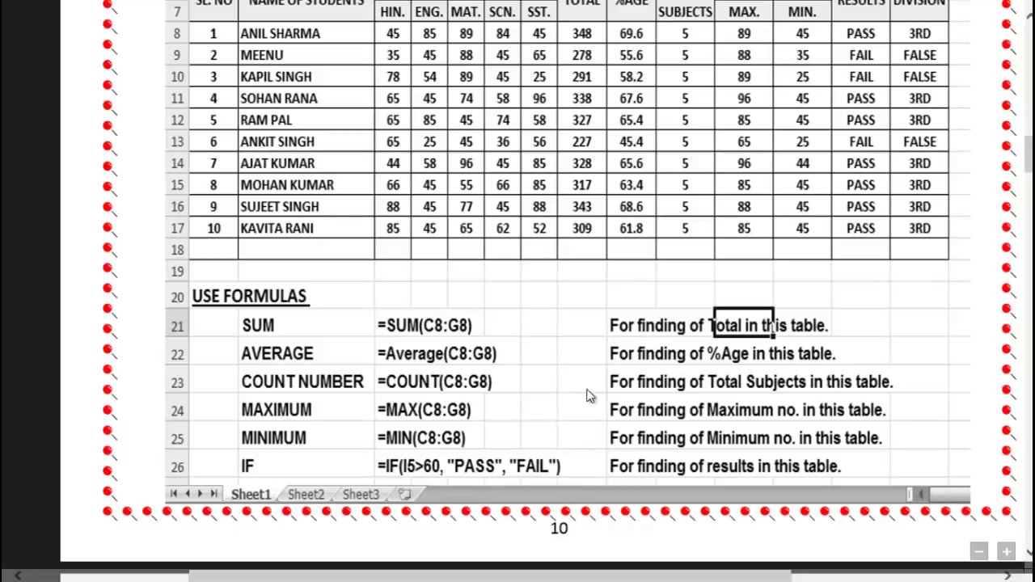
pyautogui.scroll(3, 910, 308)
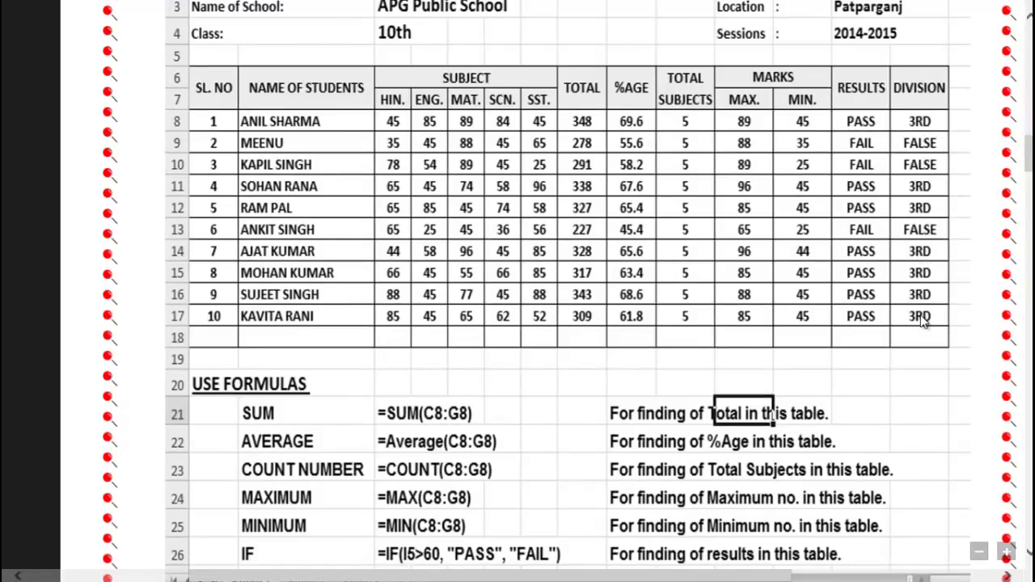
pyautogui.scroll(1, 691, 289)
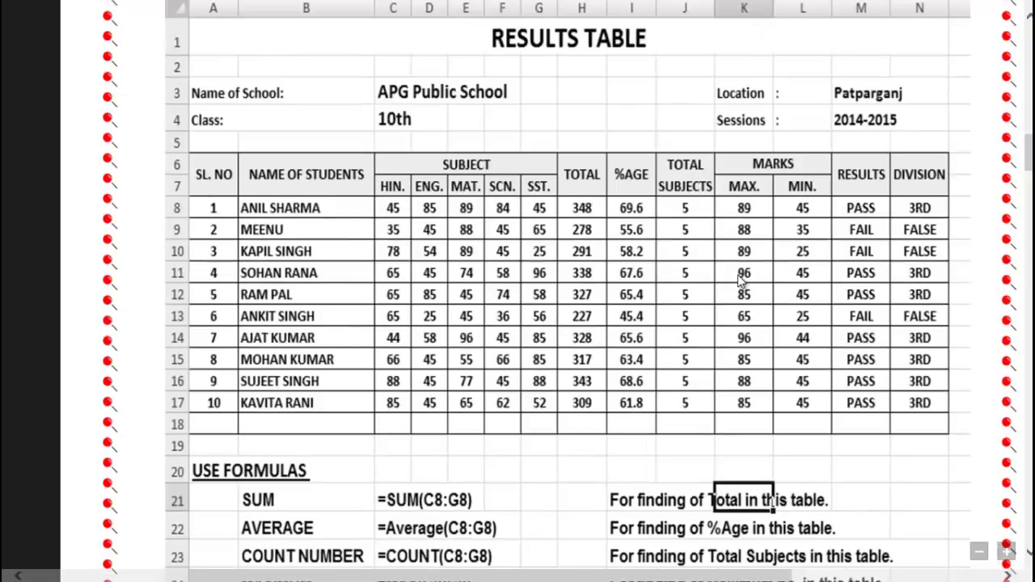
pyautogui.scroll(-4, 570, 221)
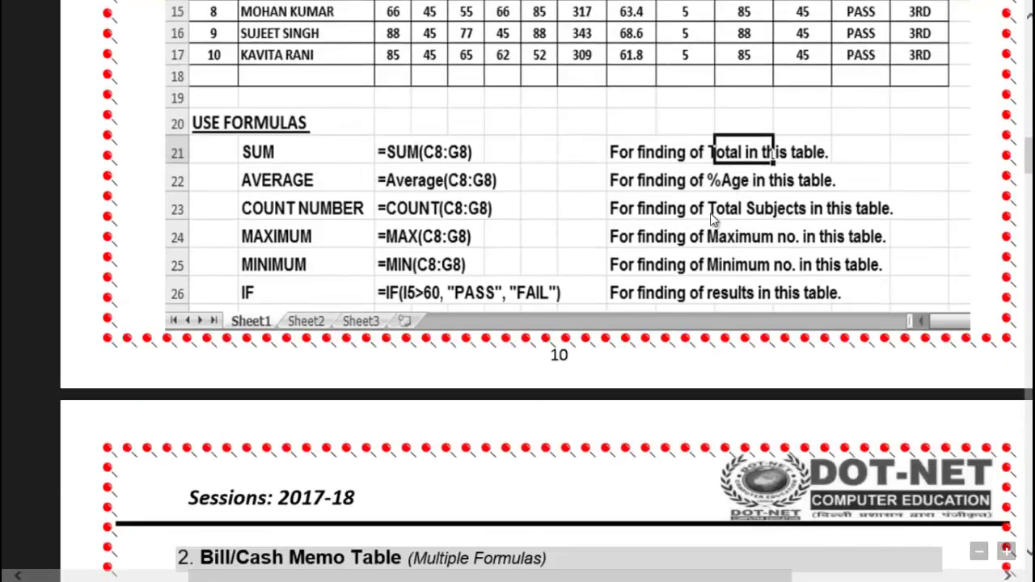
# - Read through the Bill/Cash Memo example, its MULTIPLE, percentage and SUM formulas, and keyboard symbols
pyautogui.scroll(-1, 710, 213)
pyautogui.scroll(-1, 710, 212)
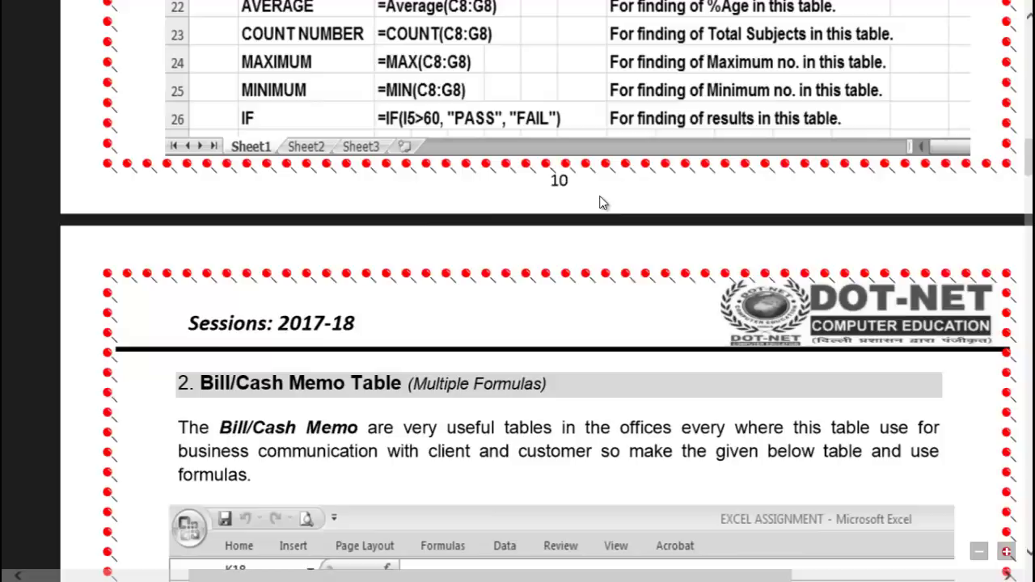
pyautogui.scroll(-2, 603, 203)
pyautogui.scroll(-1, 670, 166)
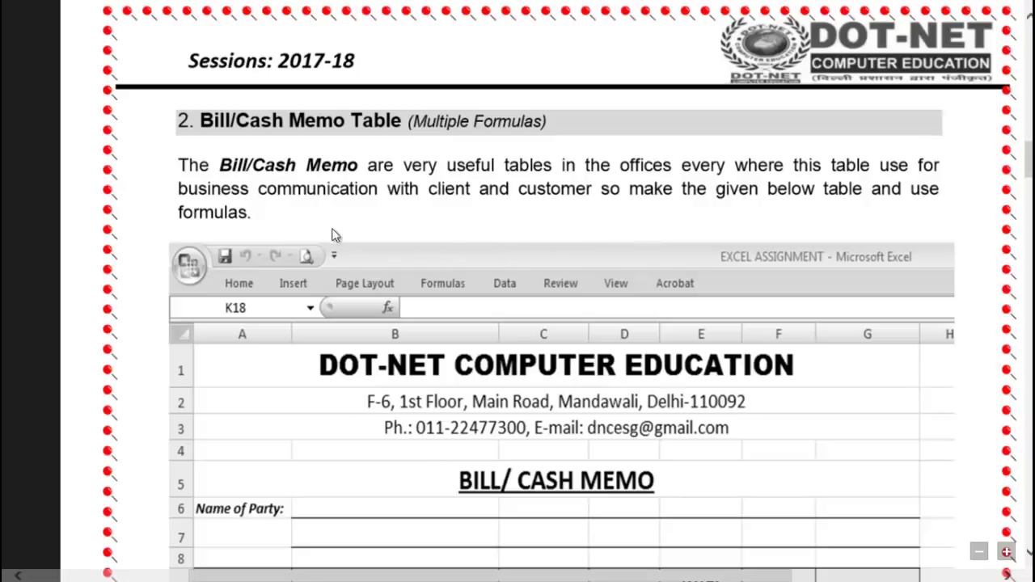
pyautogui.scroll(-2, 678, 225)
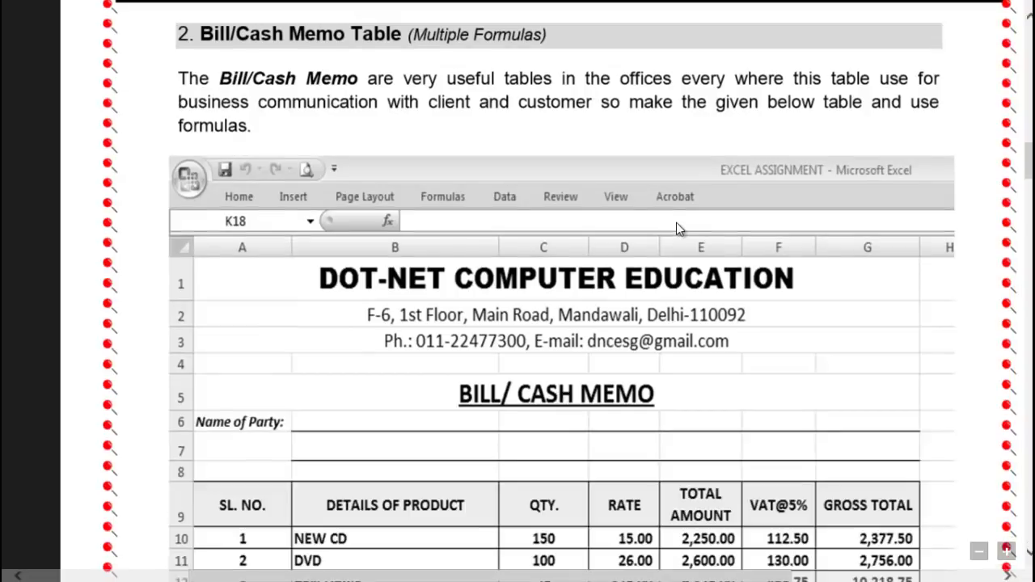
pyautogui.scroll(-2, 679, 229)
pyautogui.scroll(-2, 678, 229)
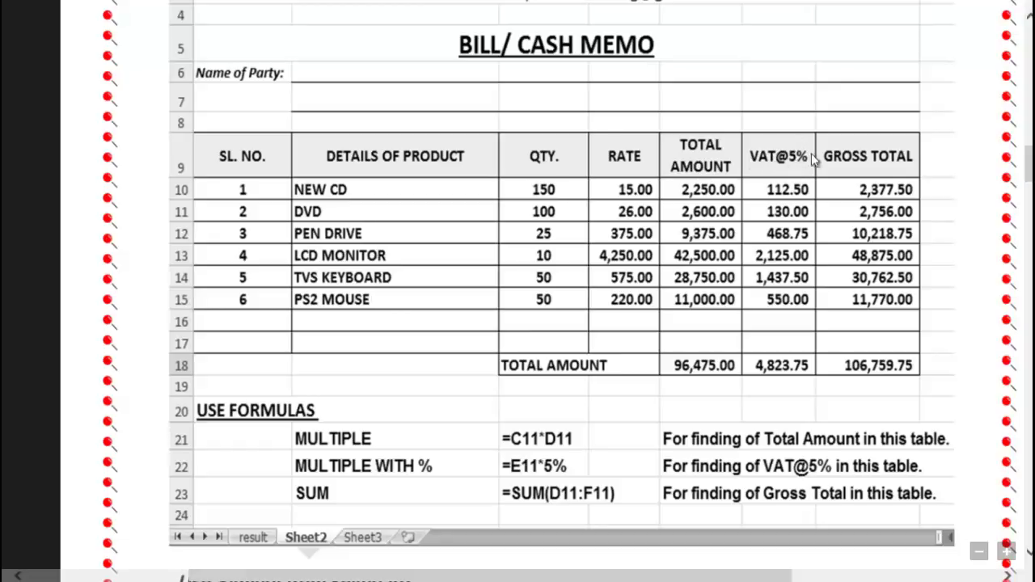
pyautogui.scroll(2, 768, 226)
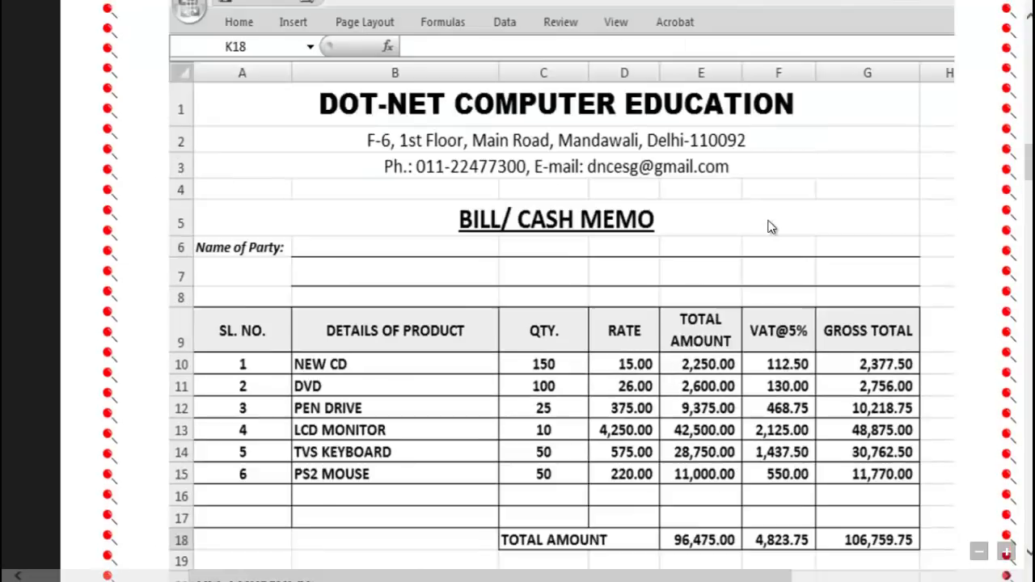
pyautogui.scroll(-2, 768, 226)
pyautogui.scroll(-2, 770, 227)
pyautogui.scroll(1, 771, 227)
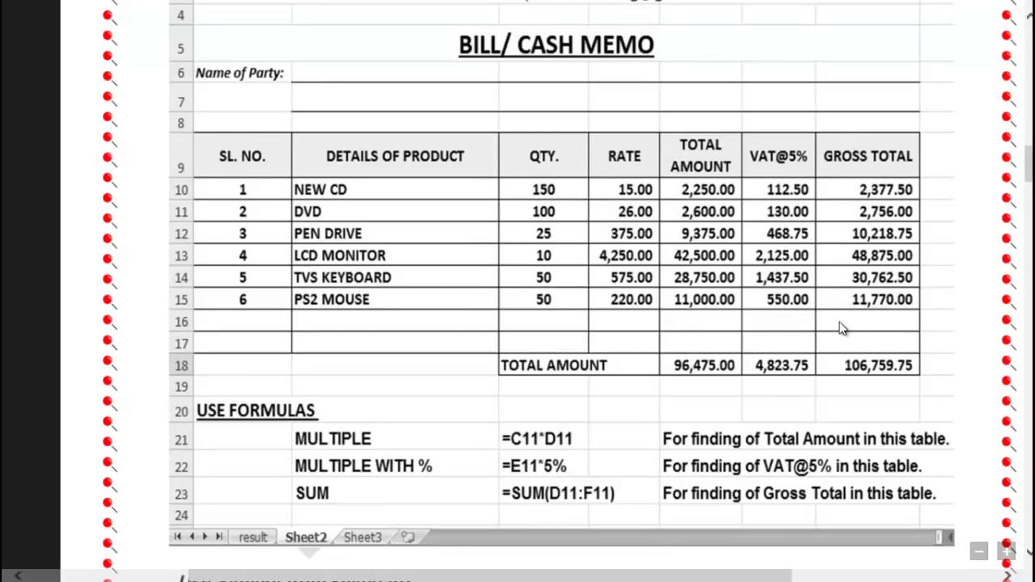
pyautogui.scroll(-1, 429, 390)
pyautogui.scroll(-1, 429, 390)
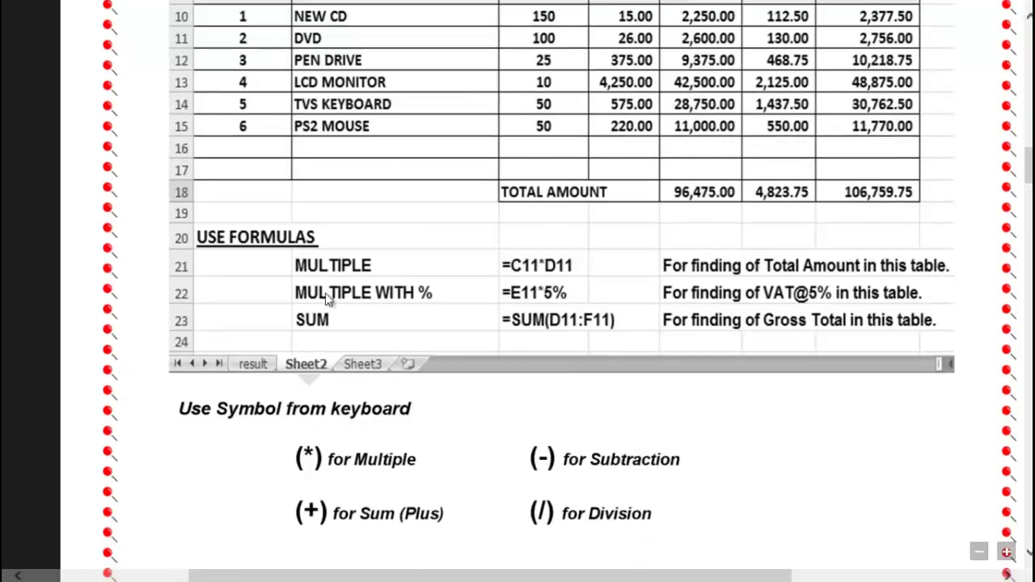
# - Launch Microsoft Excel 2010 by searching 'excel' in the Start Apps view, dismissing the activation prompt
pyautogui.click(12, 570)
pyautogui.click(132, 480)
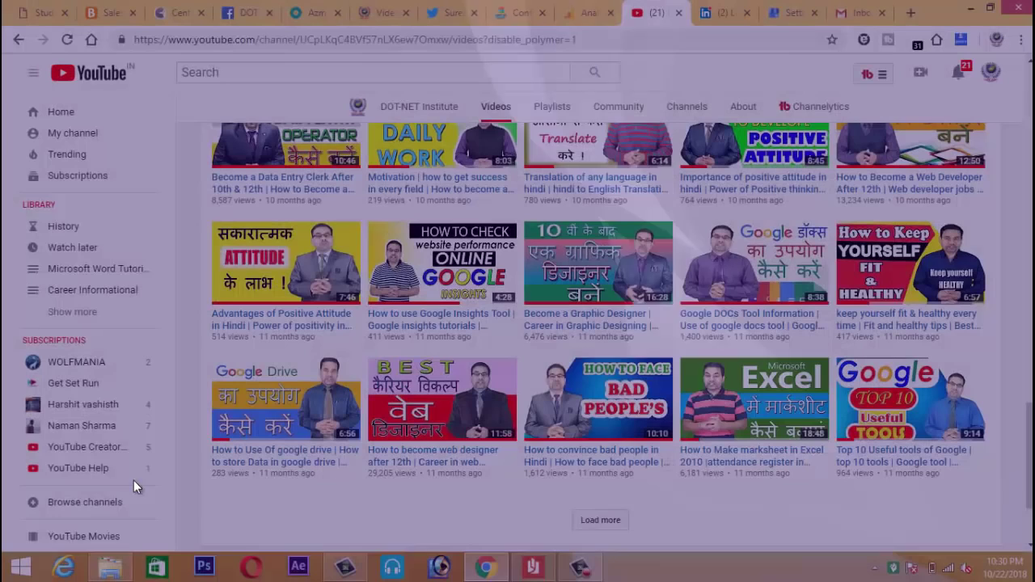
pyautogui.click(12, 567)
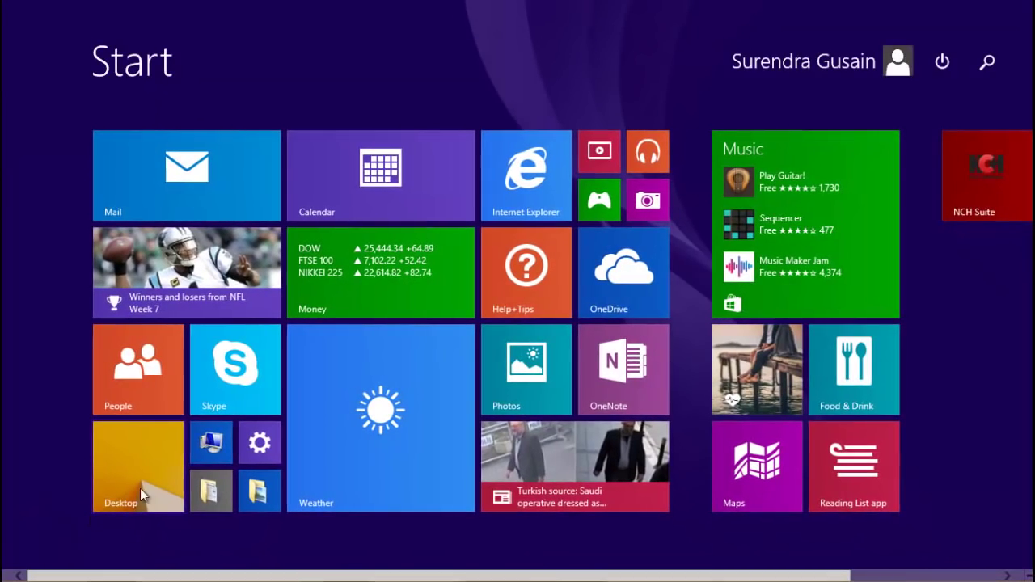
pyautogui.click(105, 543)
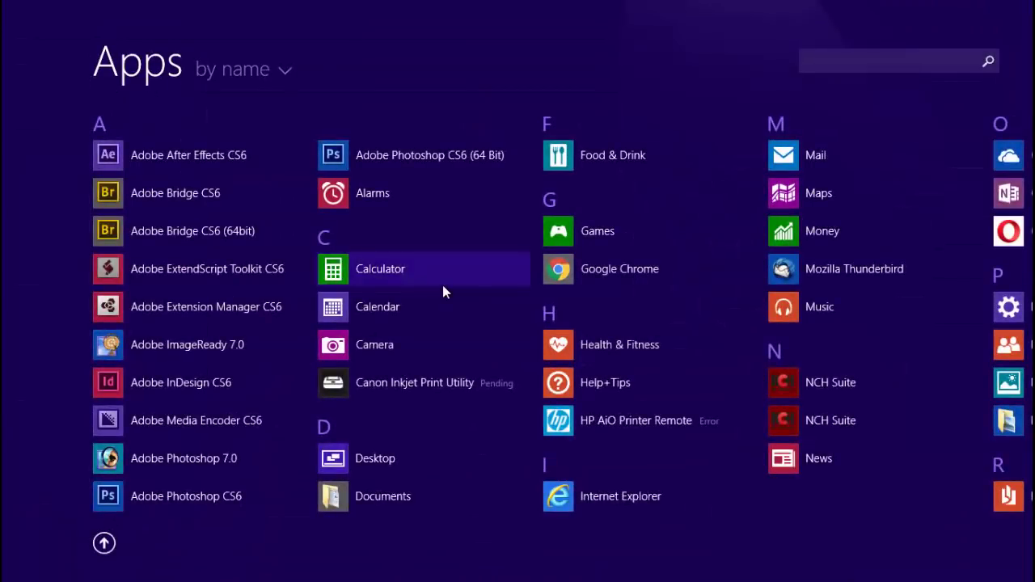
pyautogui.write('excel')
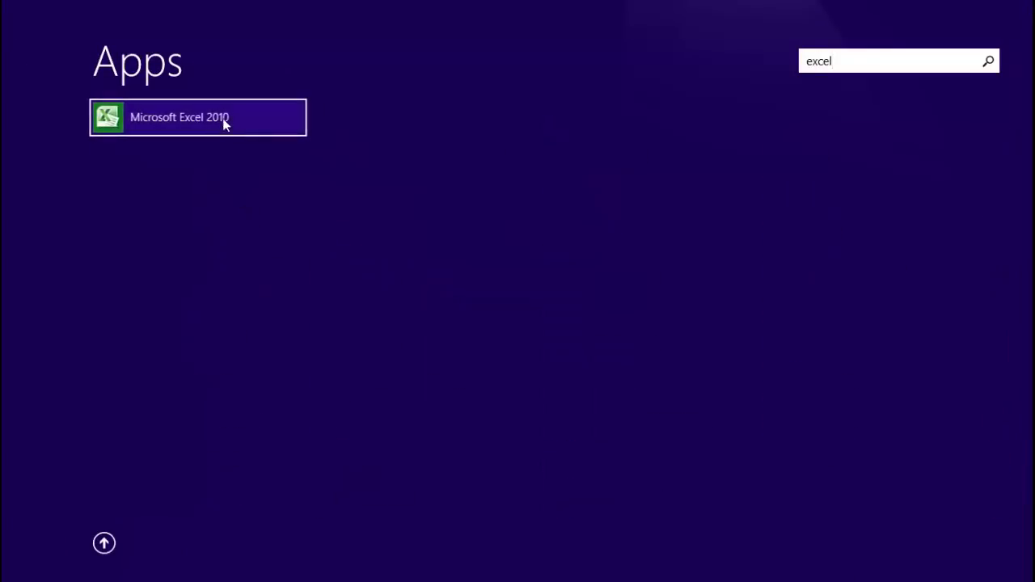
pyautogui.click(226, 121)
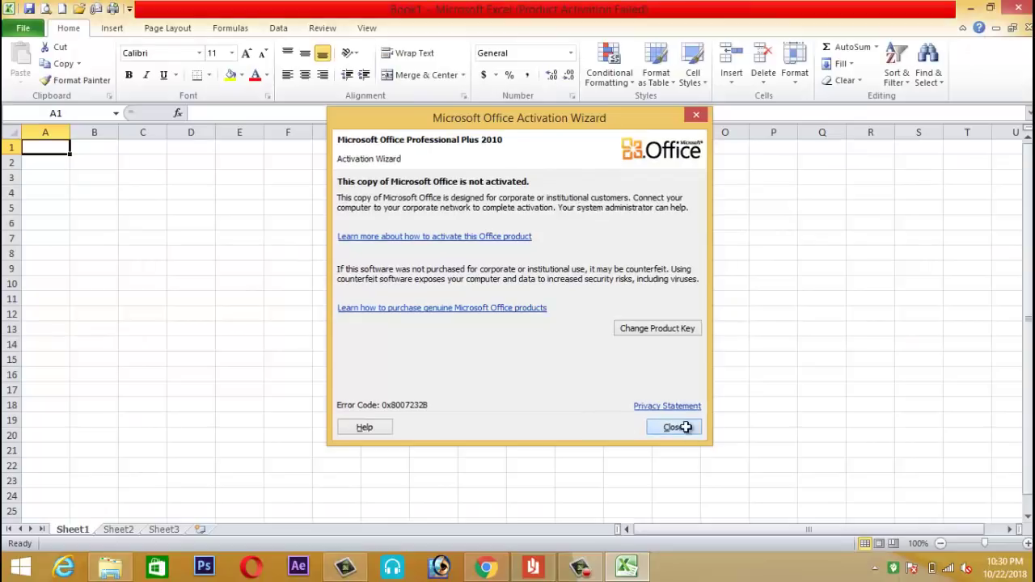
pyautogui.click(683, 429)
# - Enter DOT-NET INSTITUTE and its address in A1–A2, BILL/CASH MEMO in A5 and NAME OF PARTY: in A7
pyautogui.click(189, 194)
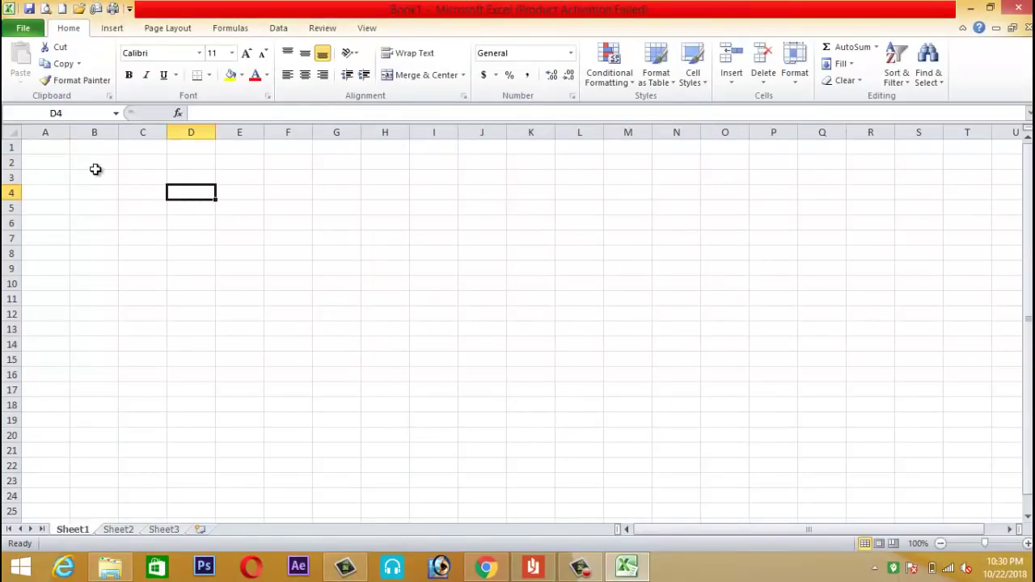
pyautogui.click(55, 148)
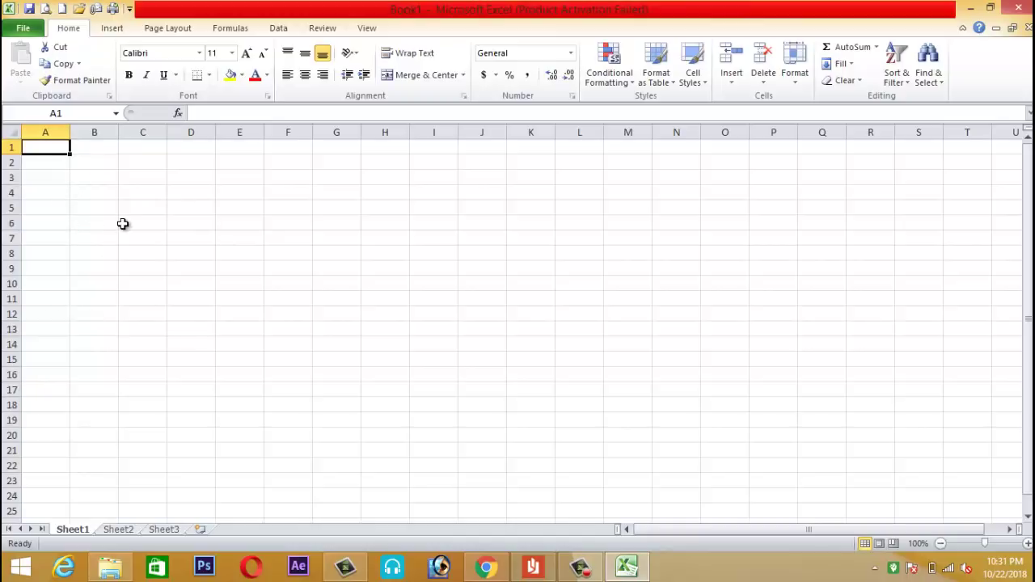
pyautogui.write('DOT-NET INSTITUTE')
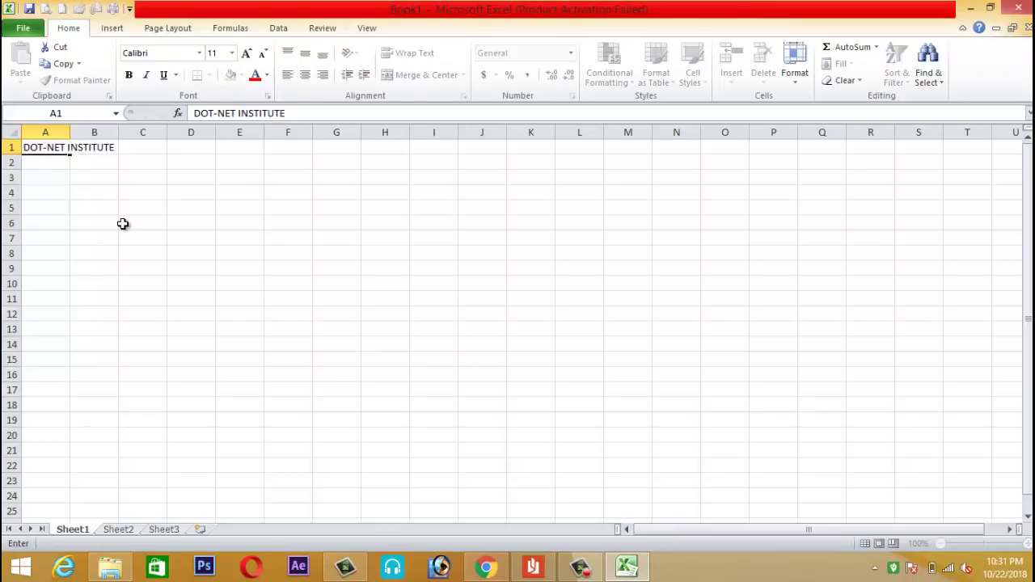
pyautogui.press('Return')
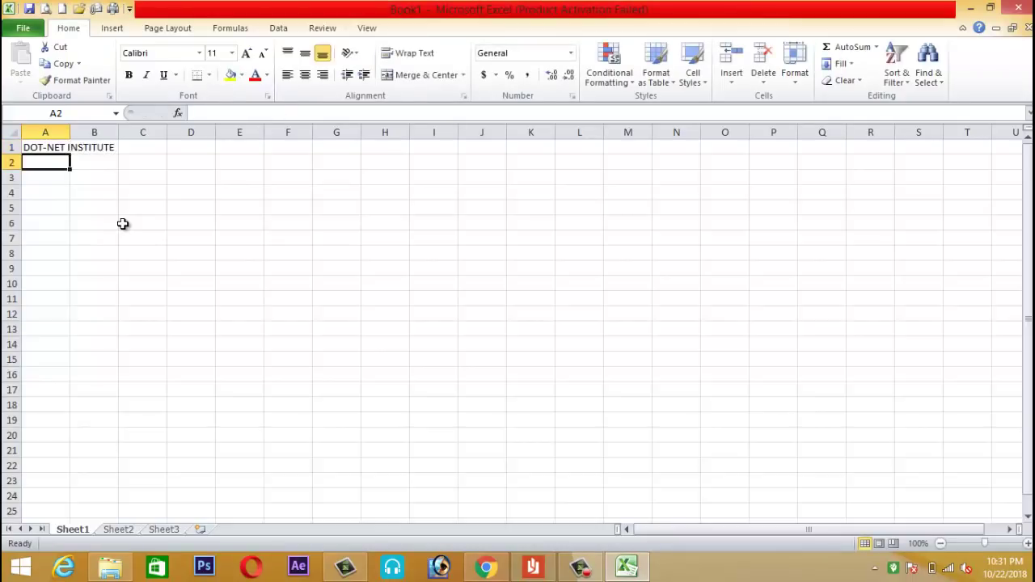
pyautogui.write('C-9,')
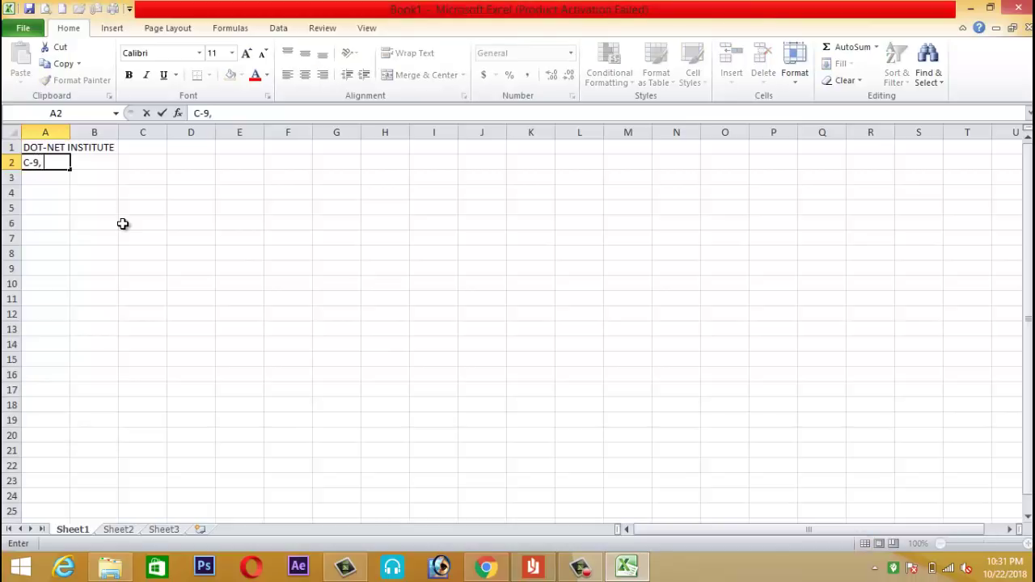
pyautogui.write(' BLOCK-C, DIL')
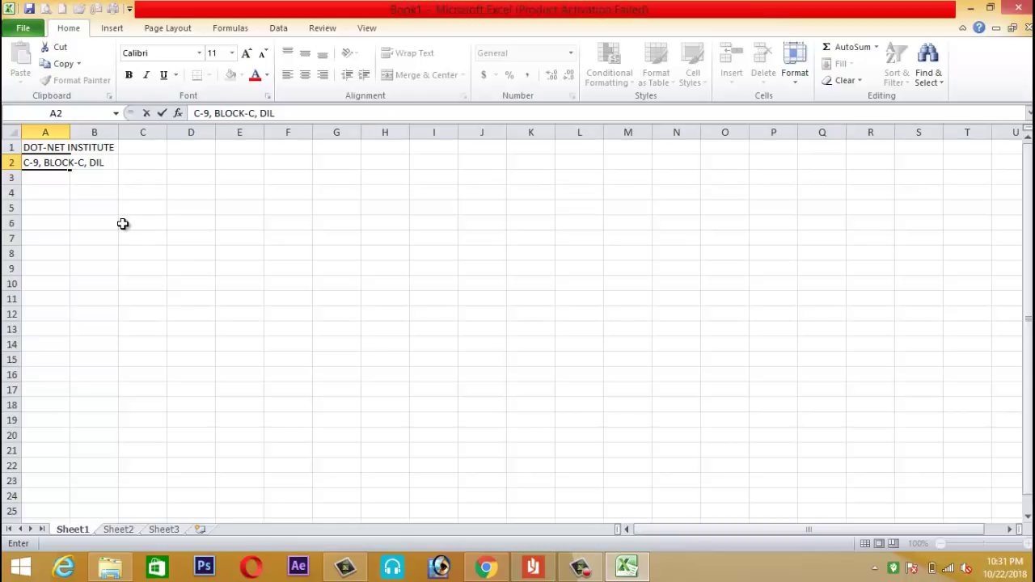
pyautogui.write('SHAD COLONY, DILSHAD GARDEN, DELHI - 110095')
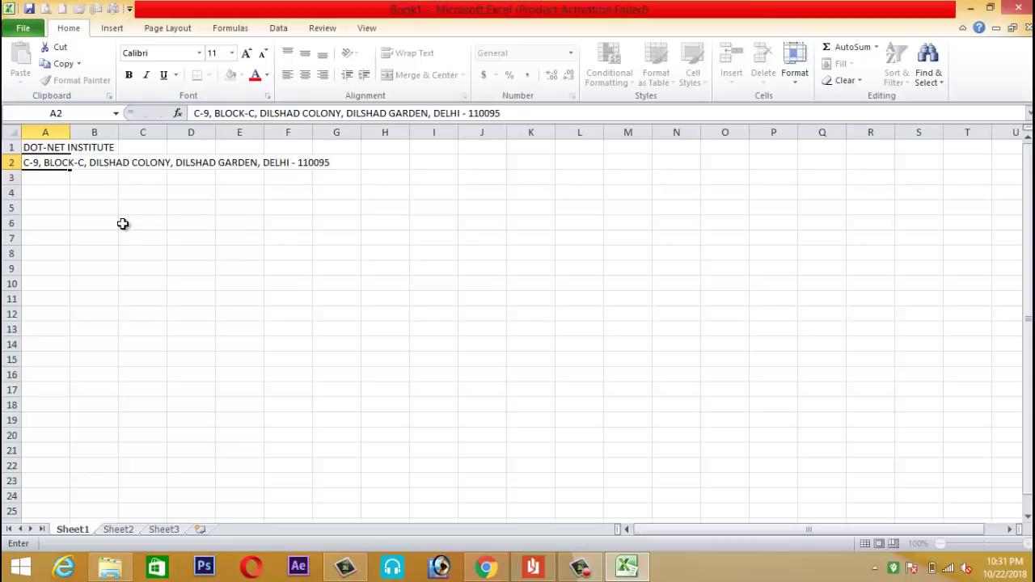
pyautogui.press('Return')
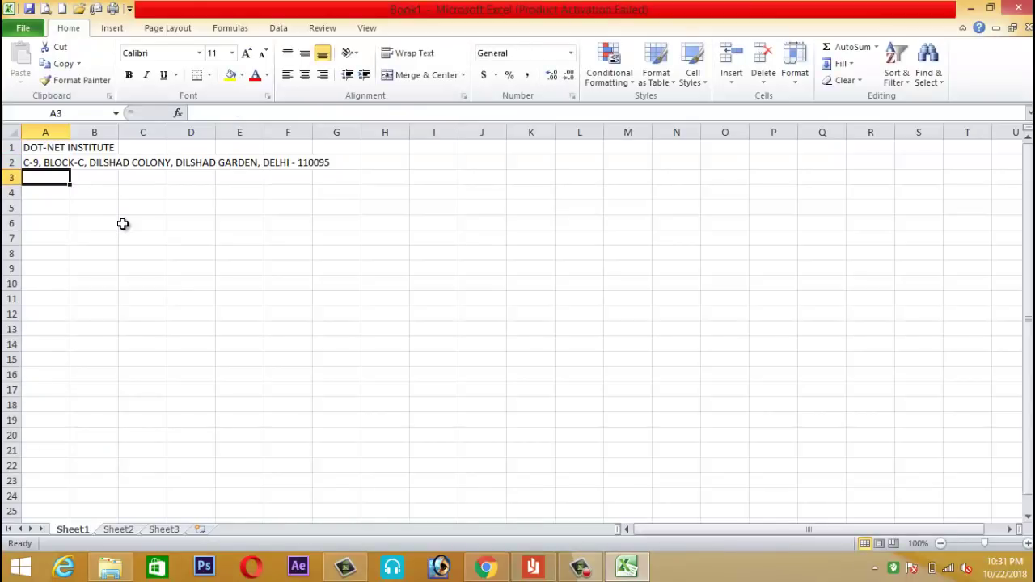
pyautogui.press('Return')
pyautogui.press('Return')
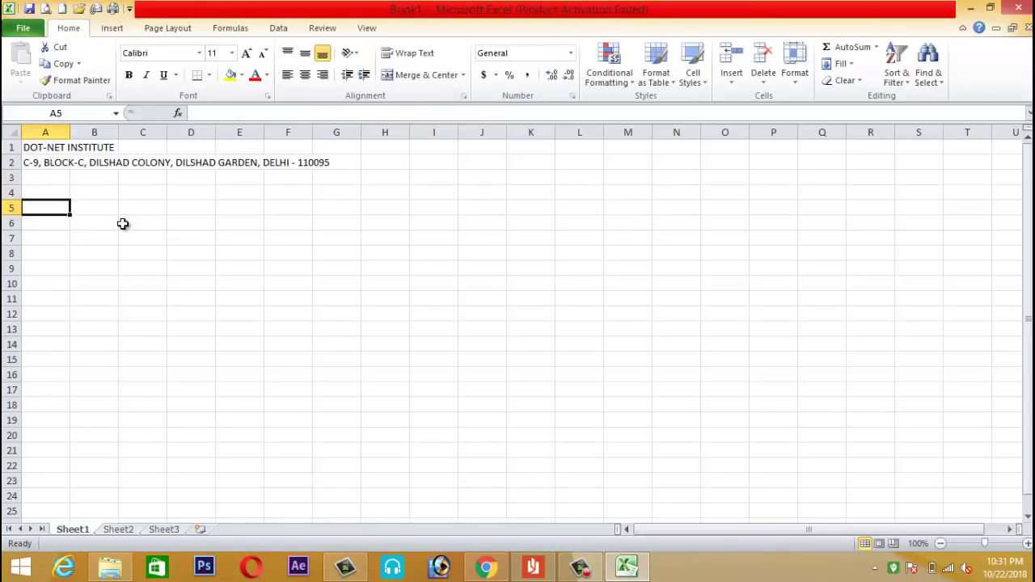
pyautogui.write('BILL/')
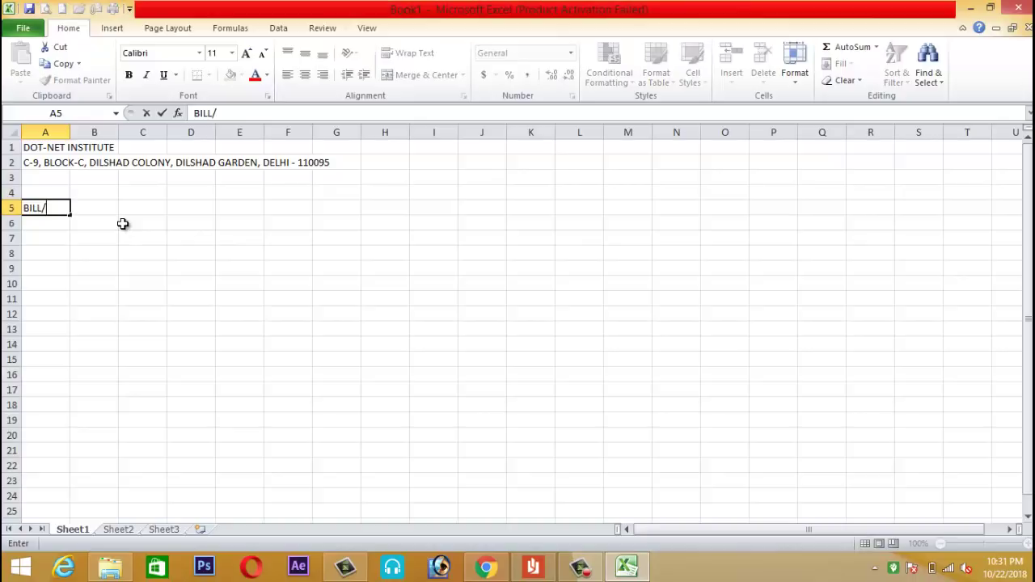
pyautogui.write('CASH ME')
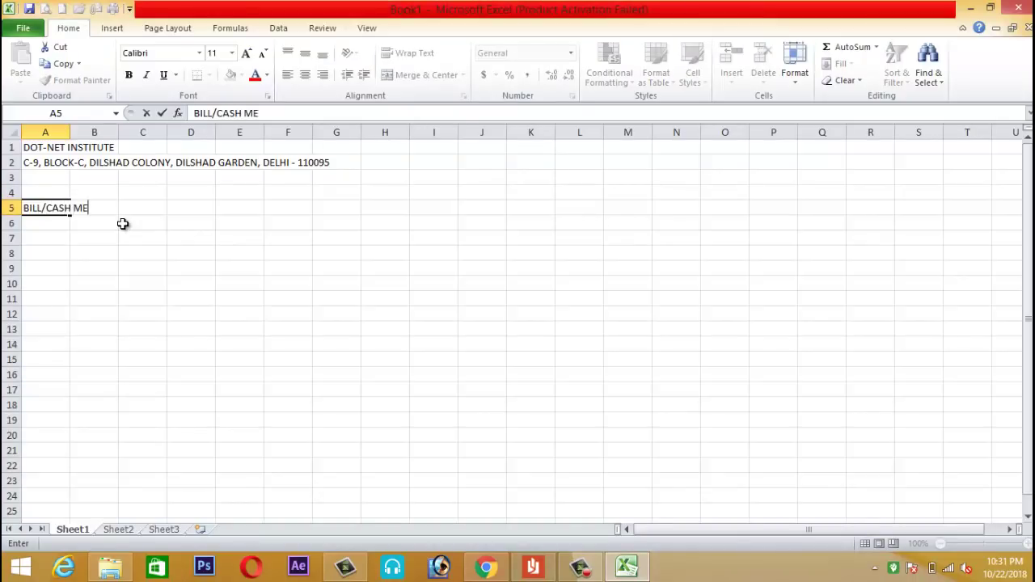
pyautogui.write('MO')
pyautogui.press('Return')
pyautogui.press('Return')
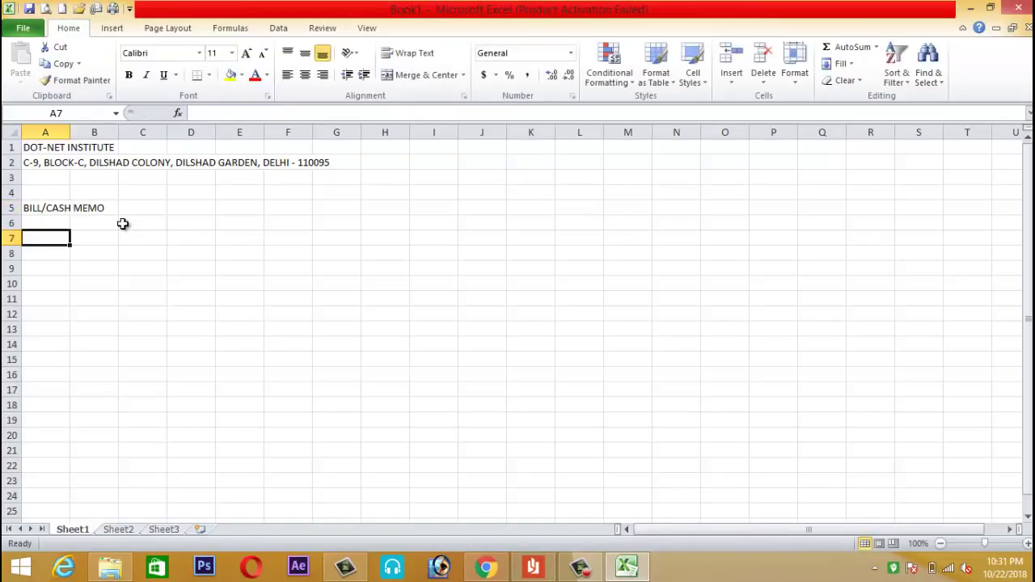
pyautogui.write('NAME OF PAR')
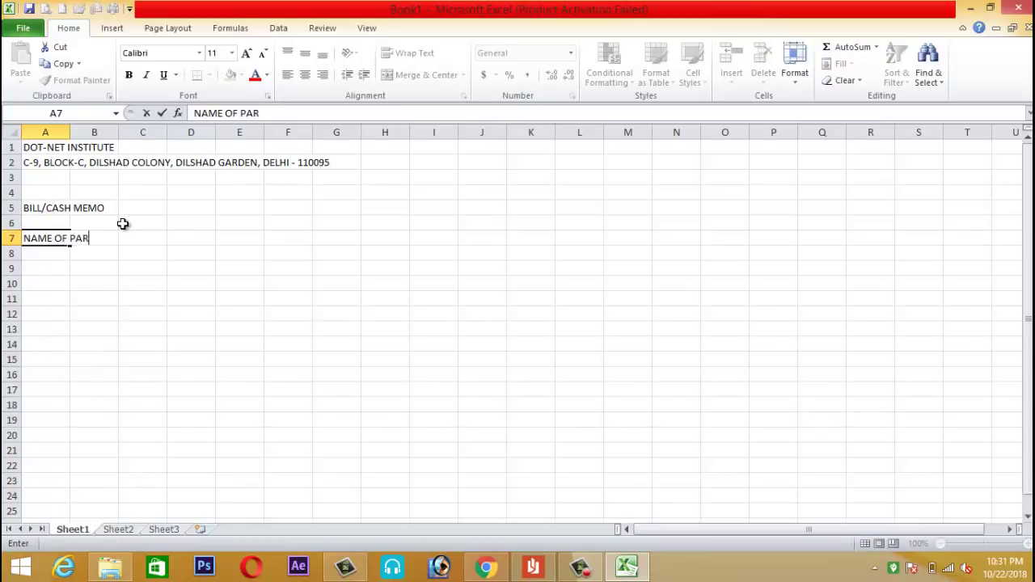
pyautogui.press('Return')
pyautogui.press('Return')
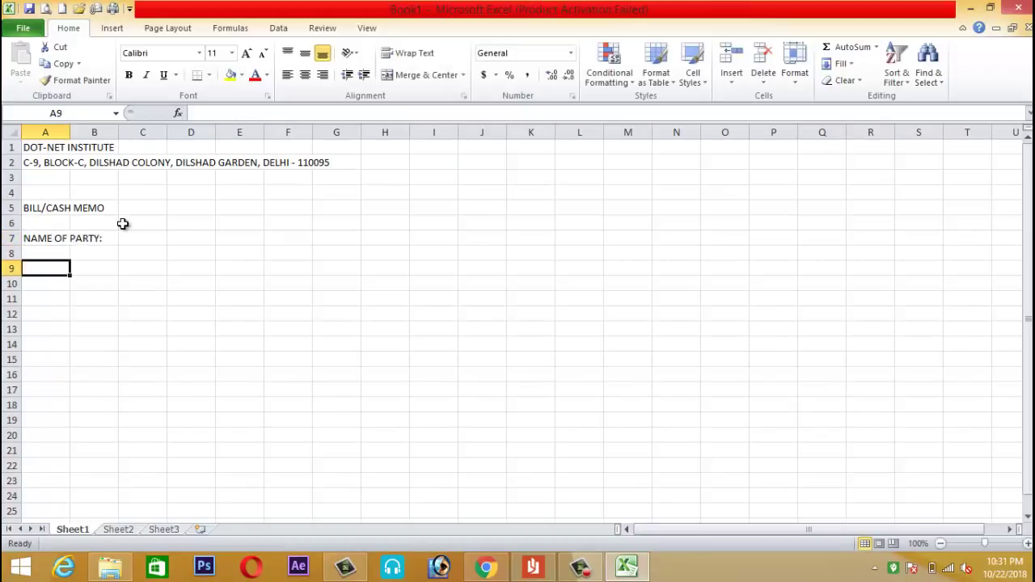
pyautogui.press('Return')
# - Type the row 10 headings SL.NO., DETAILS OF PRODUCTS, QTY., RATE and AMOUNT in A10–E10
pyautogui.write('SL.NO.')
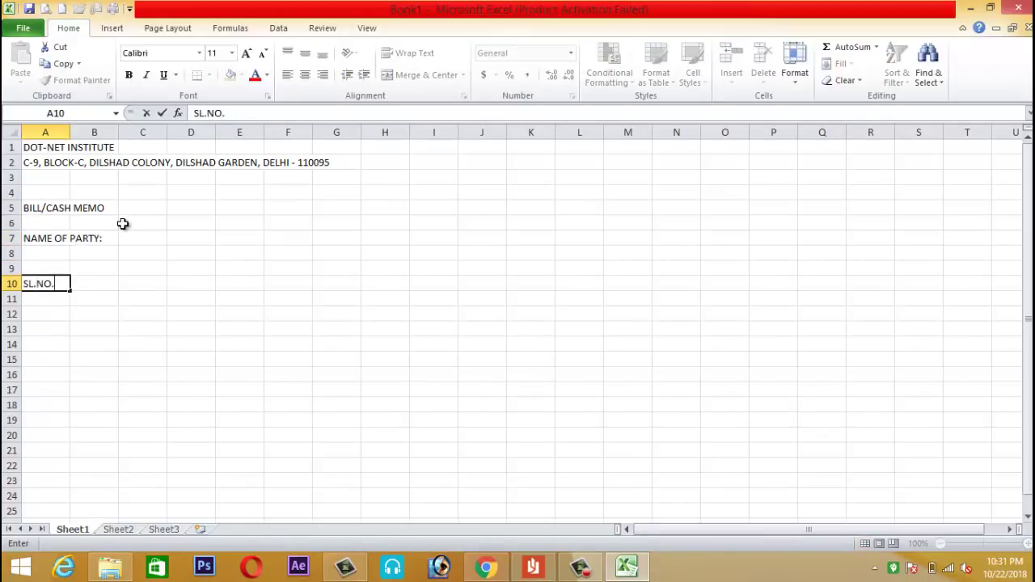
pyautogui.press('Return')
pyautogui.press('Up')
pyautogui.press('Right')
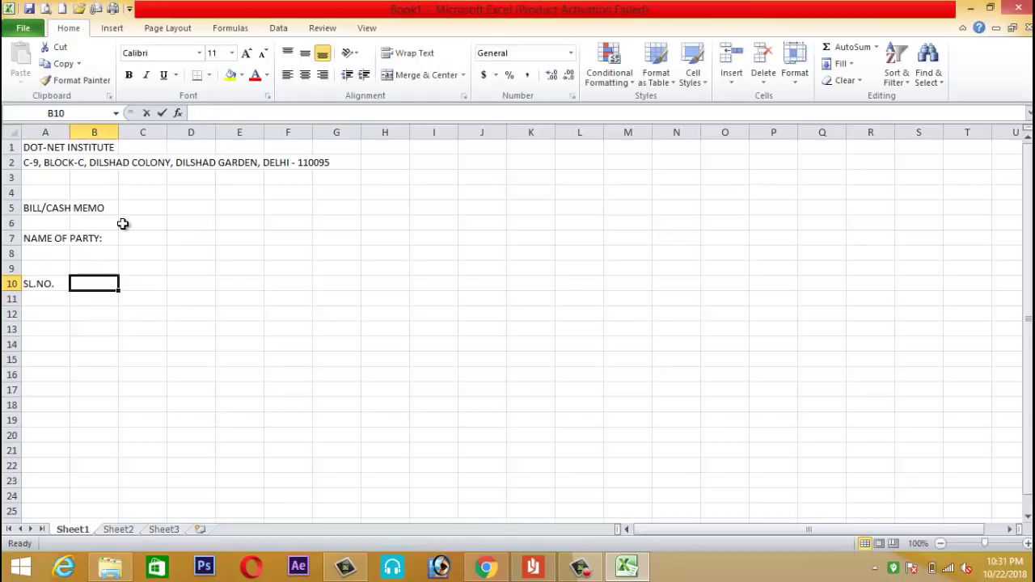
pyautogui.write('DETAILS OF PRODU')
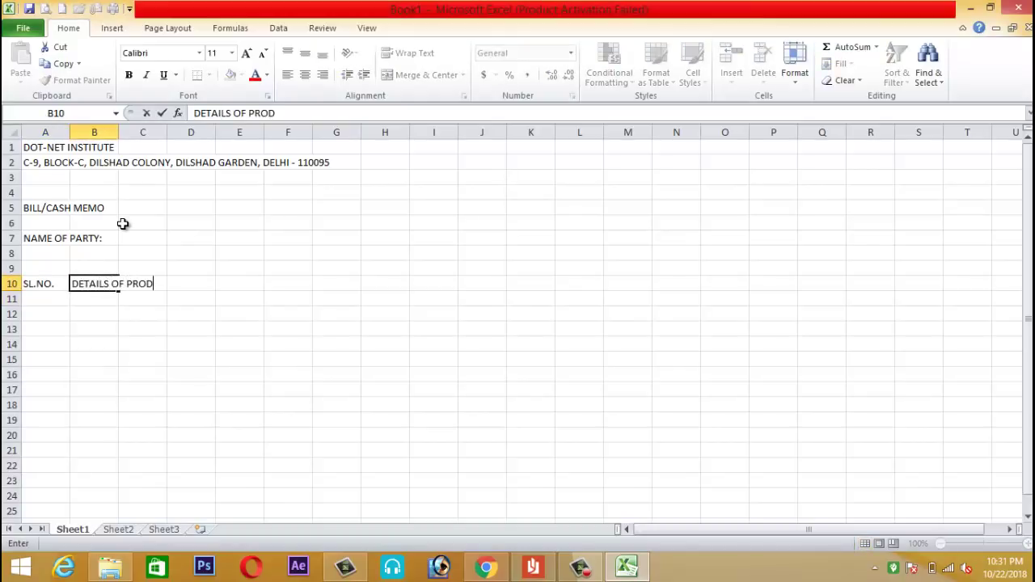
pyautogui.write('CTS')
pyautogui.press('Return')
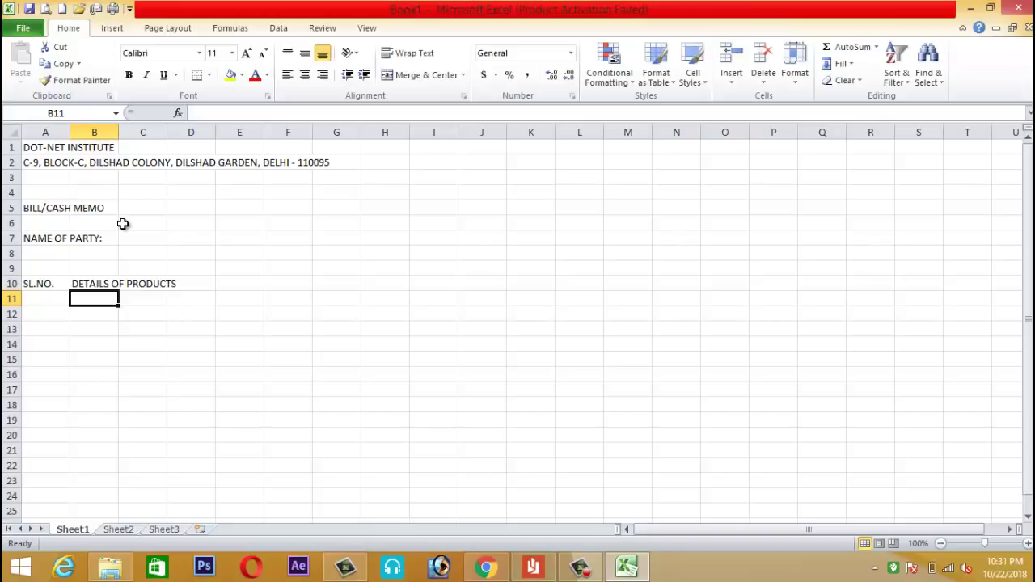
pyautogui.press('Up')
pyautogui.press('Right')
pyautogui.write('QT')
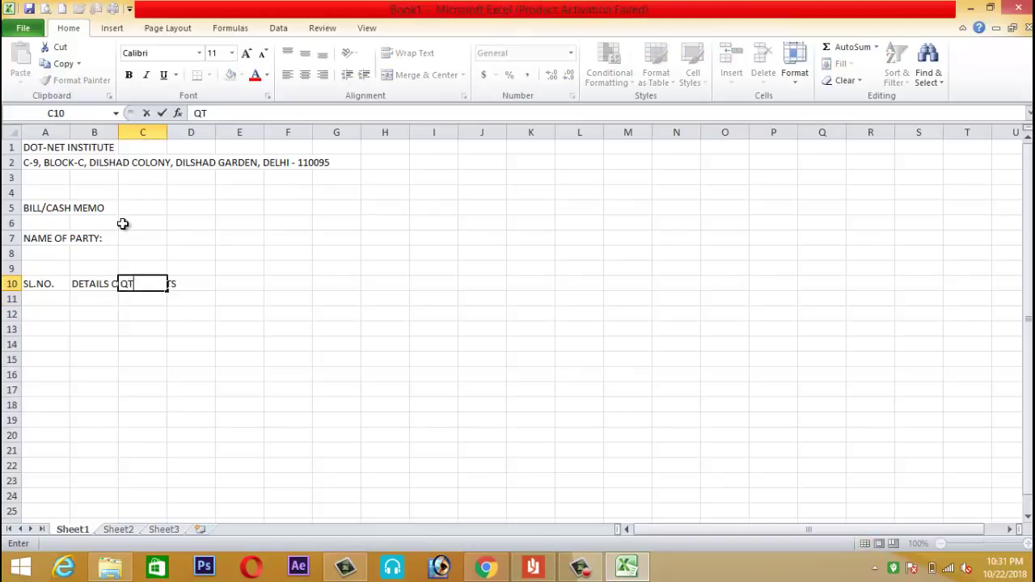
pyautogui.press('Tab')
pyautogui.write('RATE')
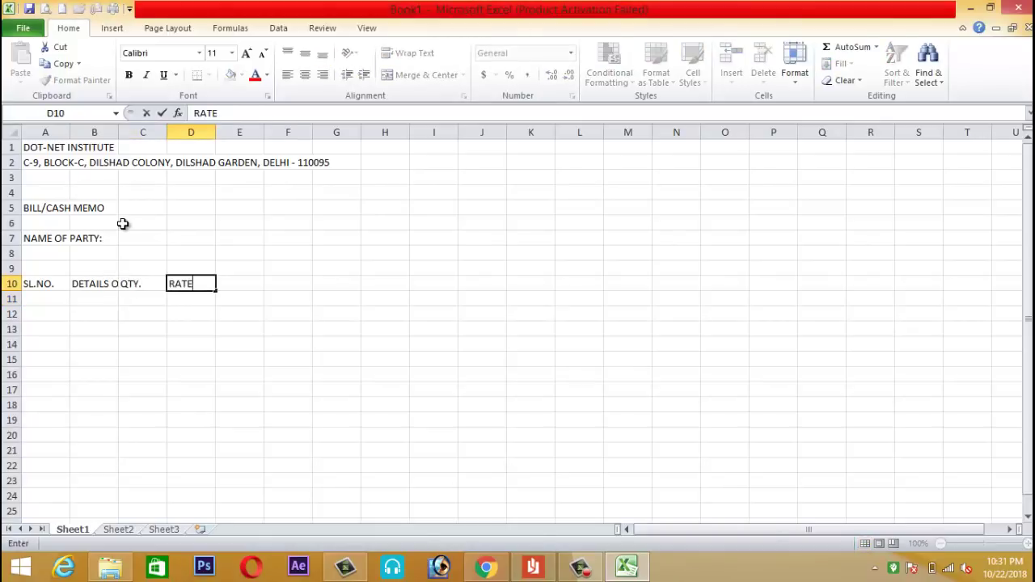
pyautogui.press('Tab')
pyautogui.write('AMOUN')
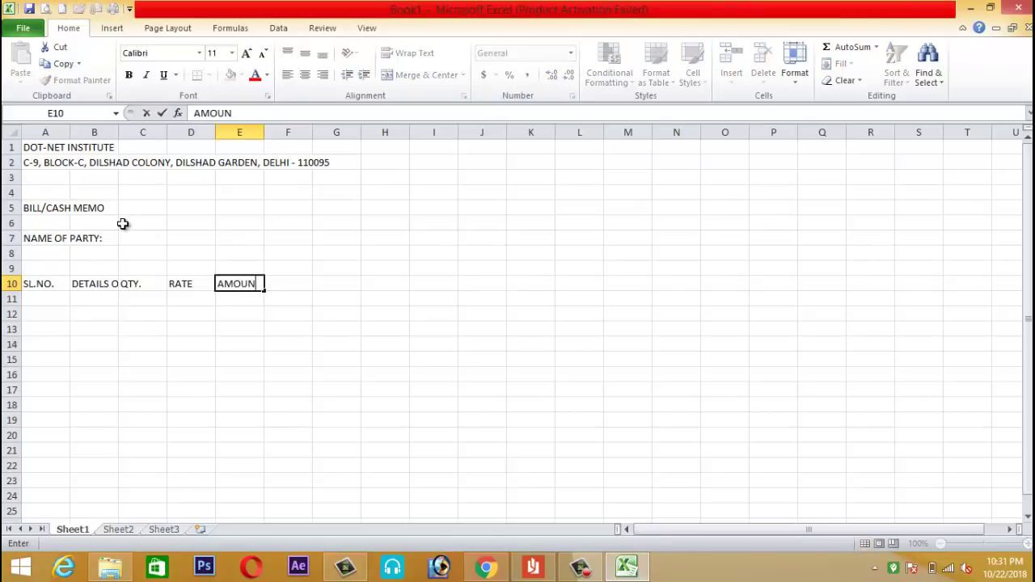
pyautogui.write('T')
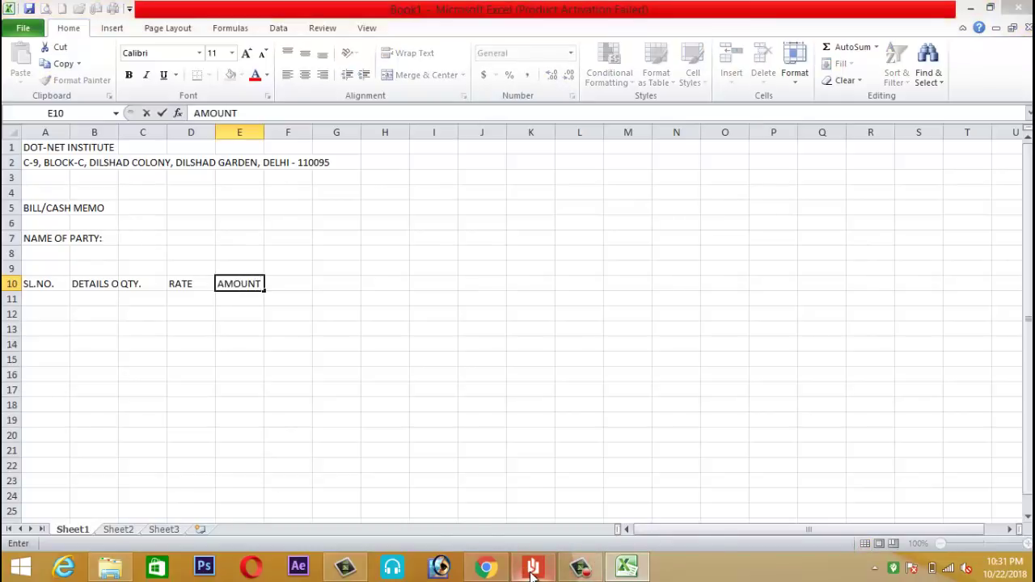
pyautogui.click(533, 566)
pyautogui.scroll(5, 686, 374)
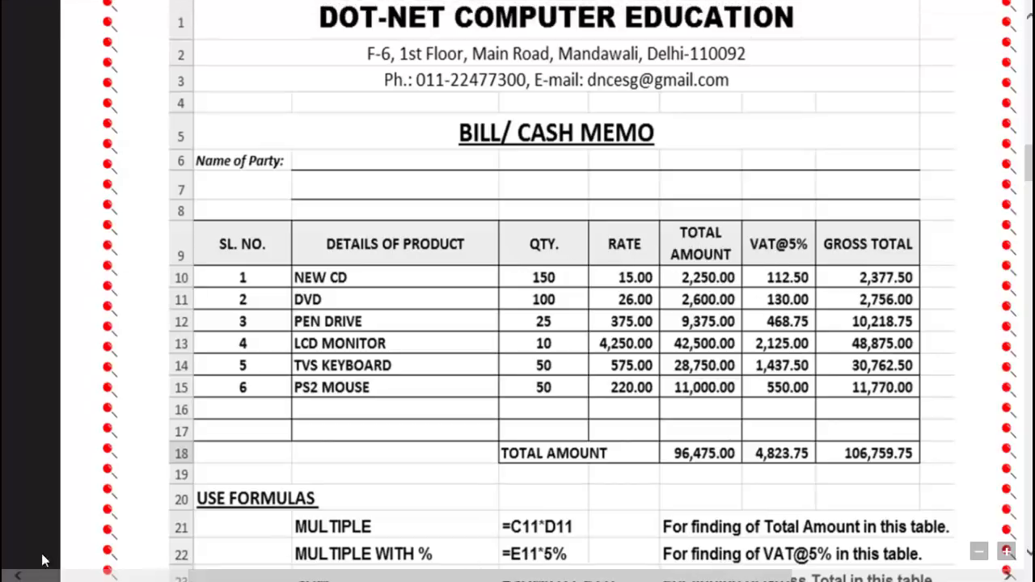
pyautogui.click(19, 566)
pyautogui.click(138, 485)
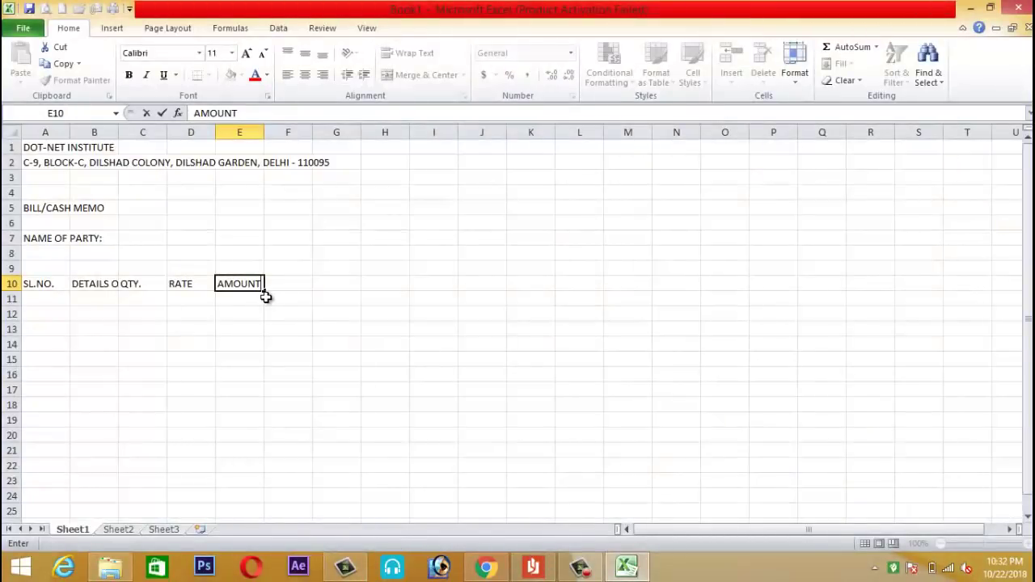
pyautogui.press('BackSpace')
pyautogui.press('BackSpace')
pyautogui.press('BackSpace')
pyautogui.press('BackSpace')
pyautogui.press('BackSpace')
pyautogui.write('MOUN')
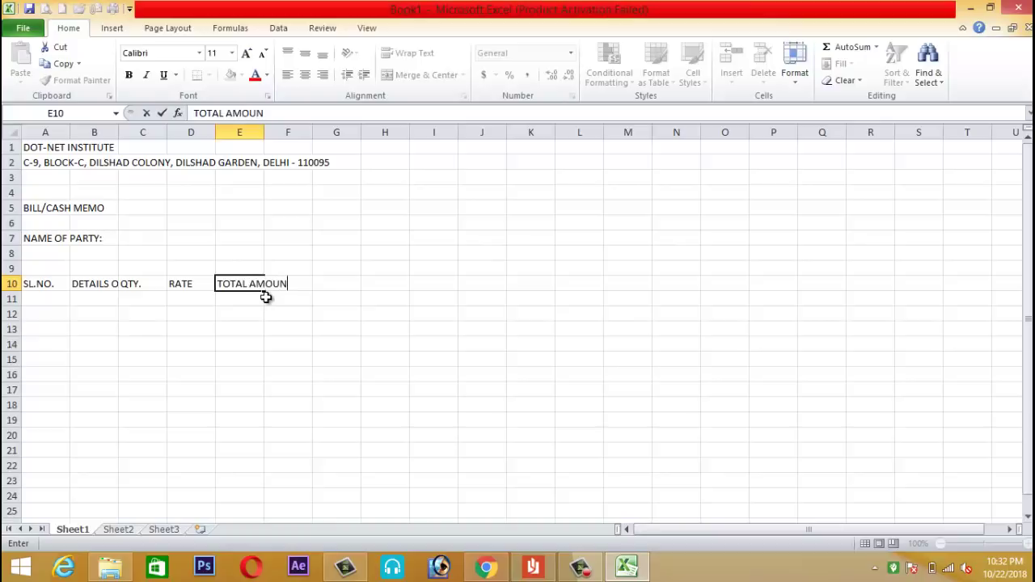
pyautogui.press('Tab')
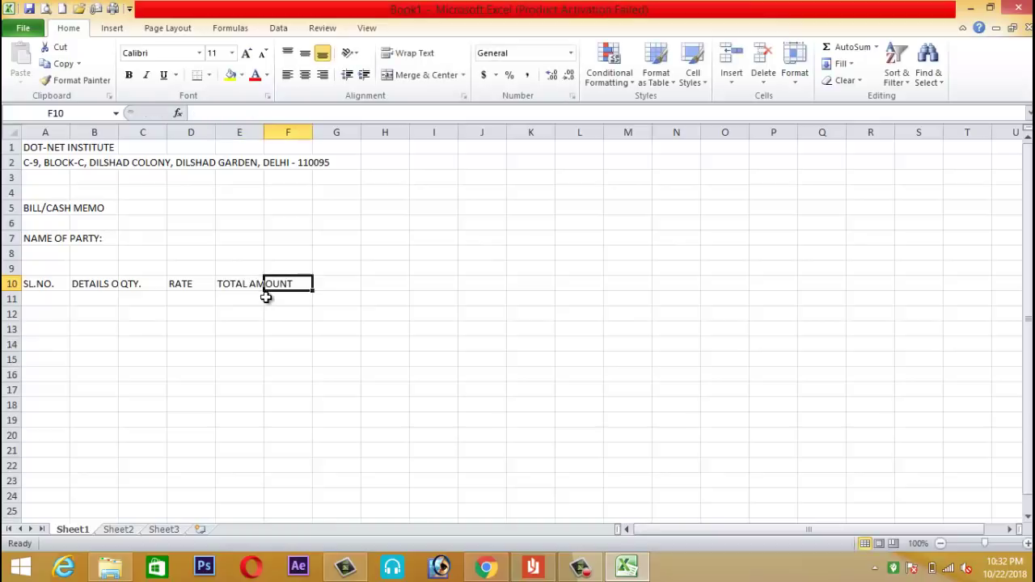
pyautogui.write('GST @18')
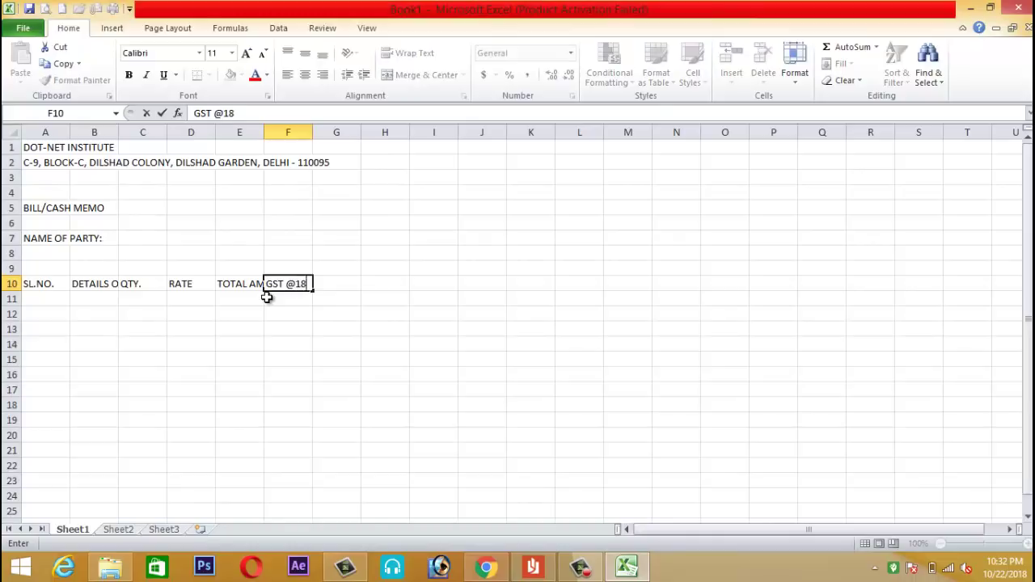
pyautogui.write('%')
pyautogui.press('Return')
pyautogui.press('Up')
pyautogui.press('Right')
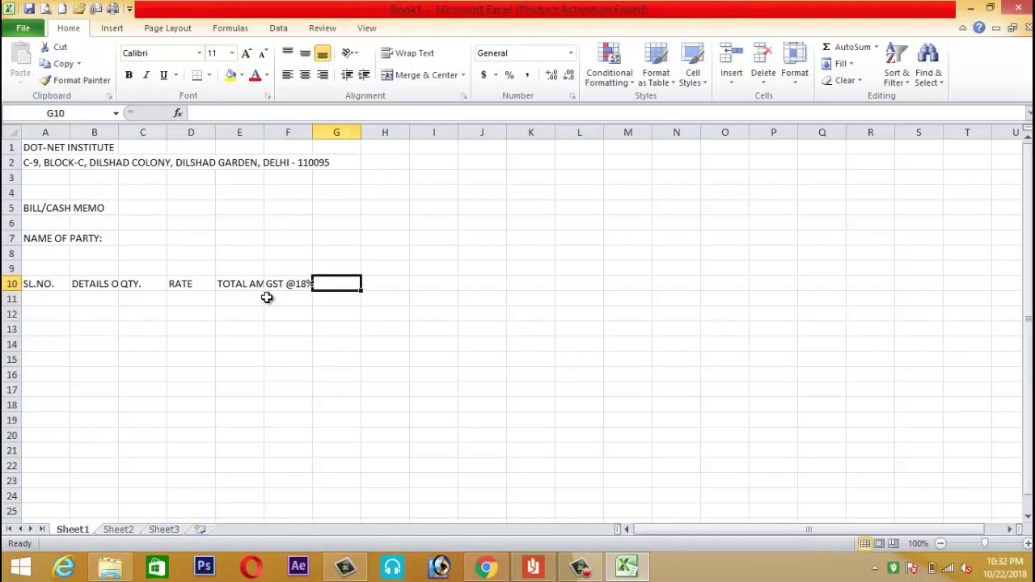
pyautogui.write('GROSS TOTAL')
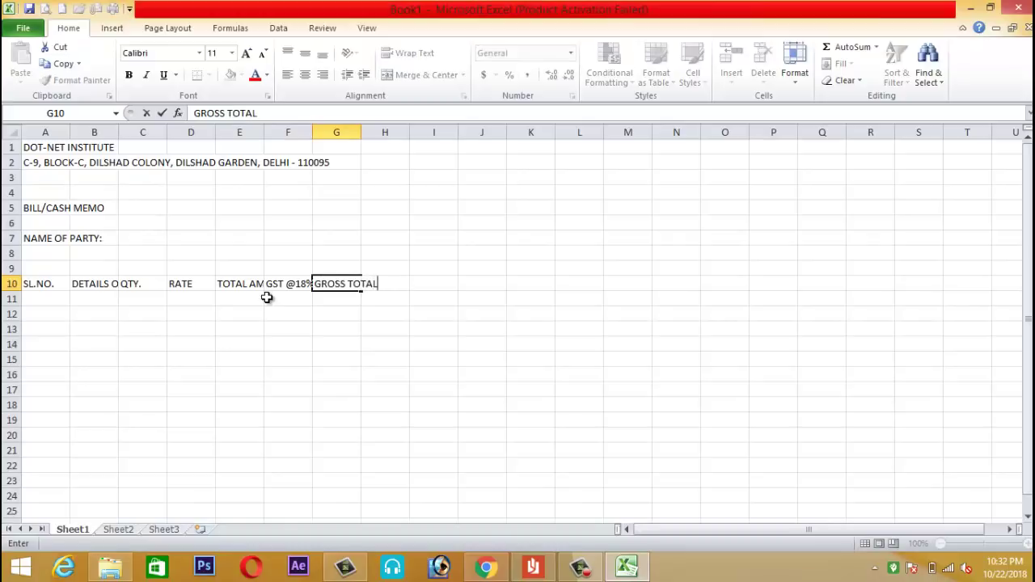
pyautogui.press('Return')
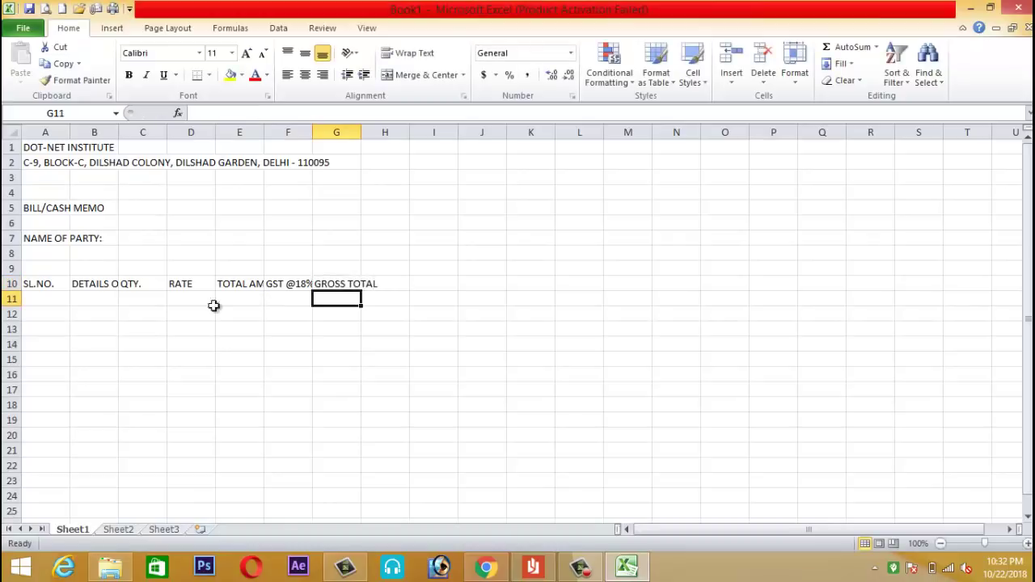
# - Narrow column A, widen column B to 30.00 and widen column G for GROSS TOTAL
pyautogui.click(202, 346)
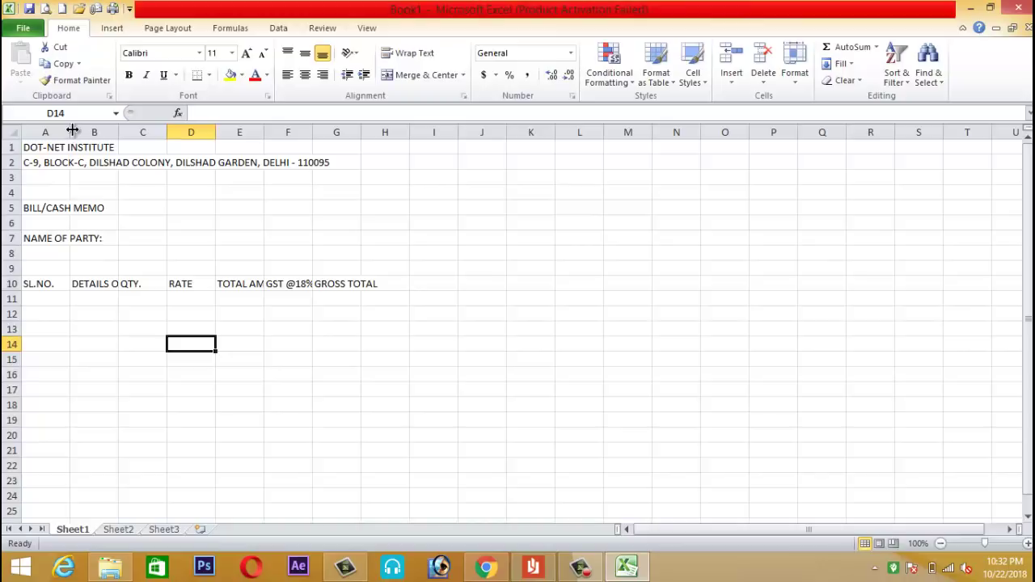
pyautogui.moveTo(71, 131); pyautogui.dragTo(60, 137)
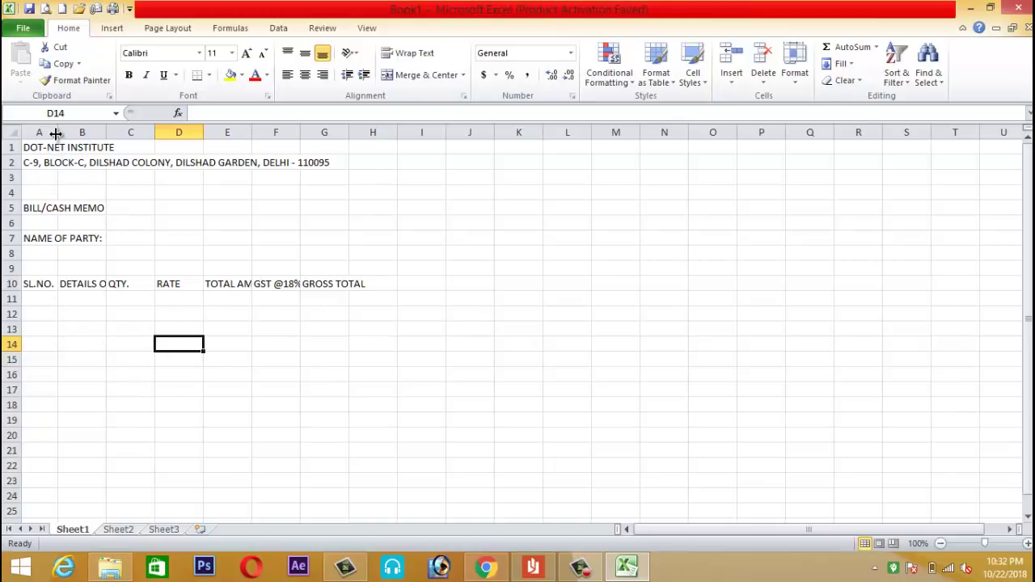
pyautogui.moveTo(59, 132); pyautogui.dragTo(254, 164)
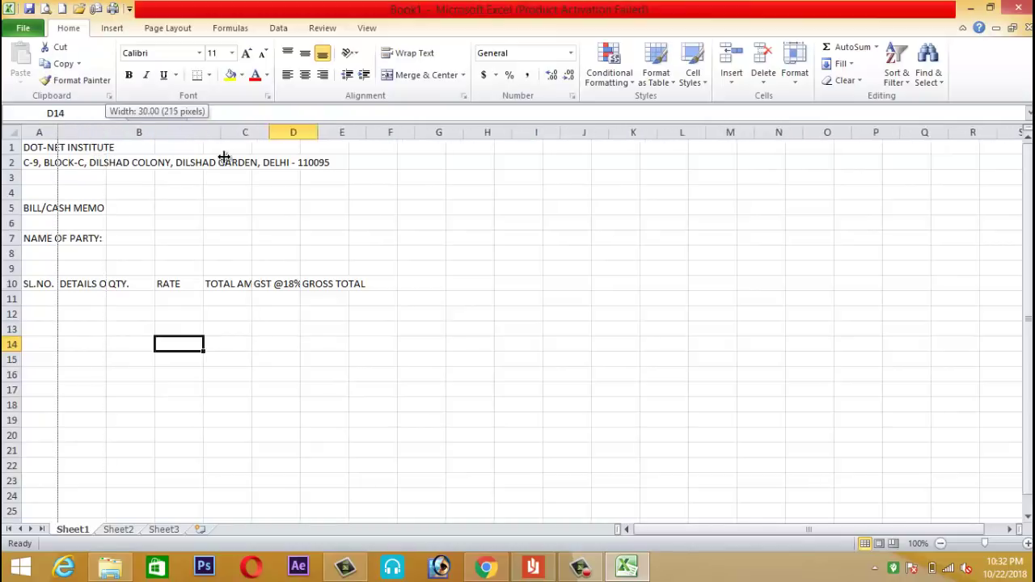
pyautogui.moveTo(302, 132); pyautogui.dragTo(584, 134)
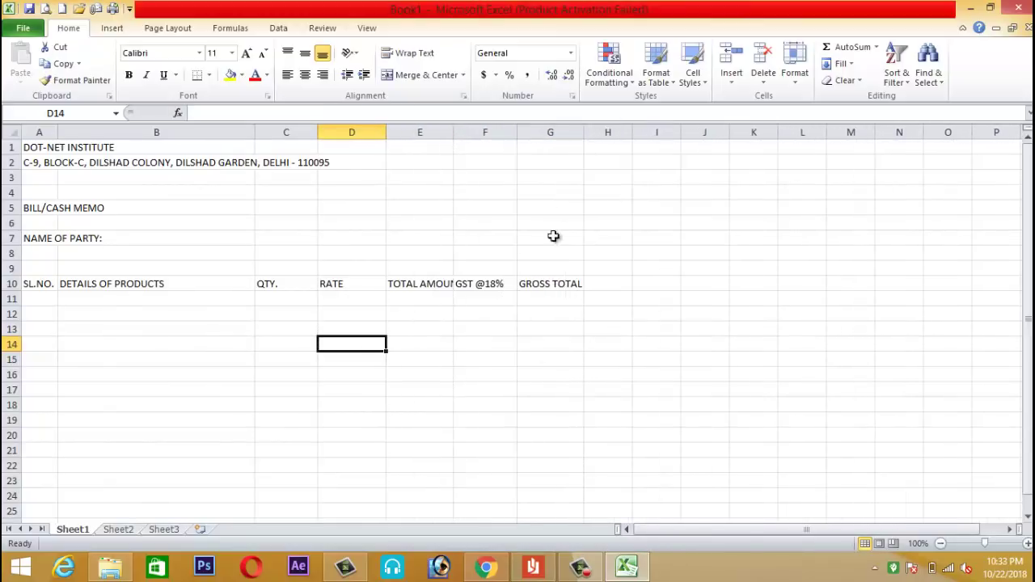
pyautogui.click(504, 366)
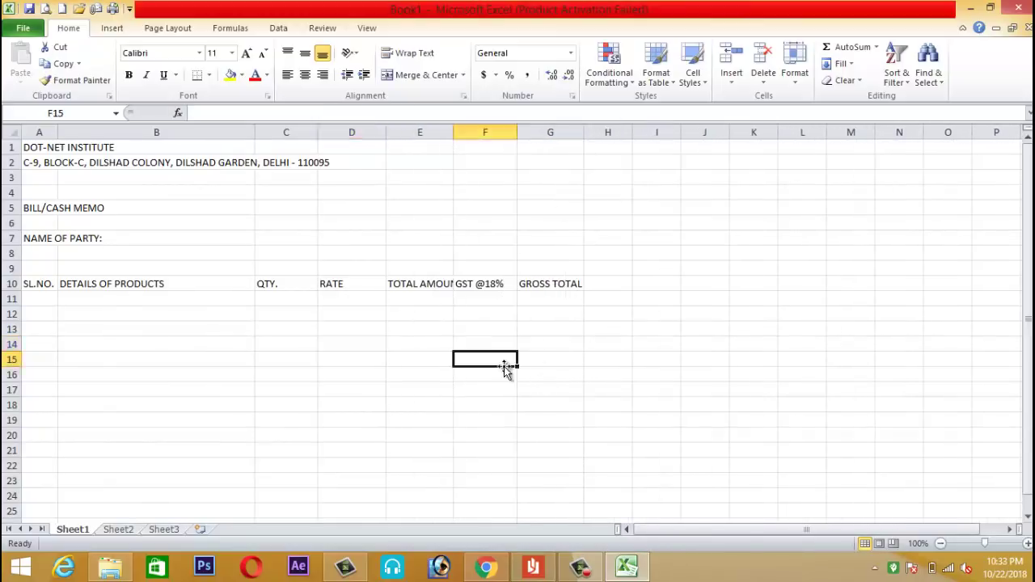
# - Preview the sheet in File > Print and return so the page-break lines appear
pyautogui.click(46, 8)
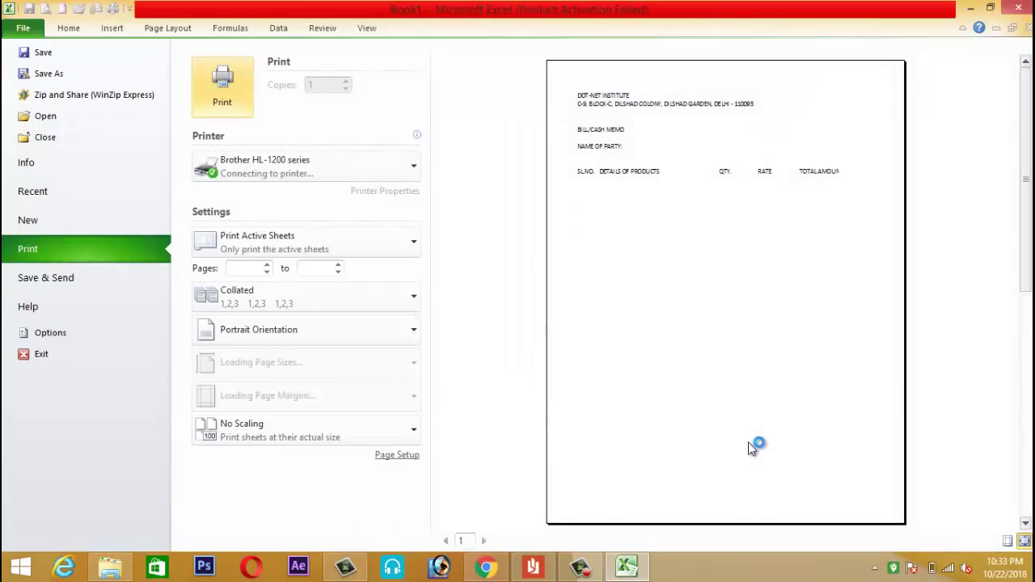
pyautogui.press('Escape')
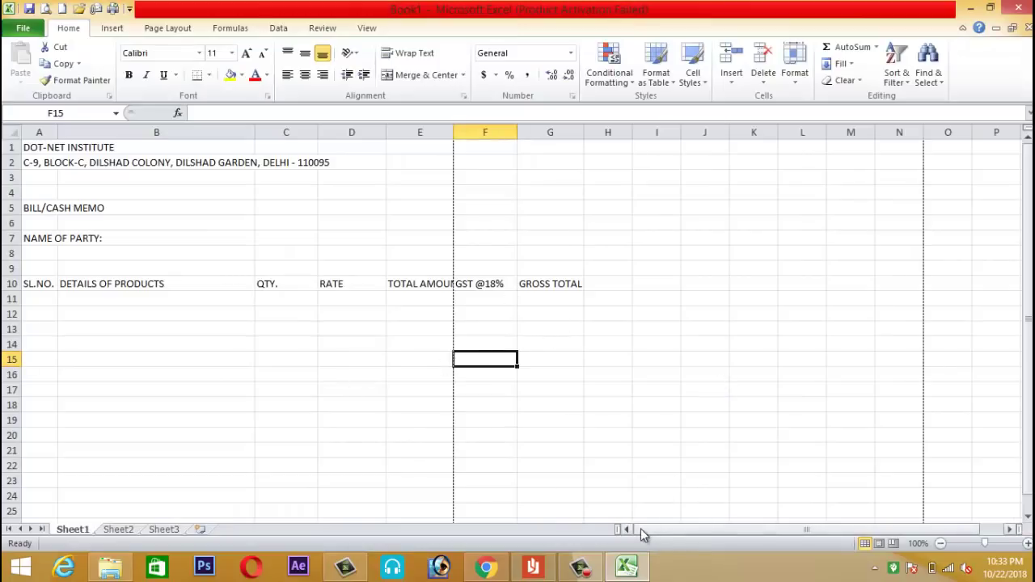
pyautogui.click(477, 285)
# - Set the left and right page margins to 0.45 through Custom Margins
pyautogui.click(552, 285)
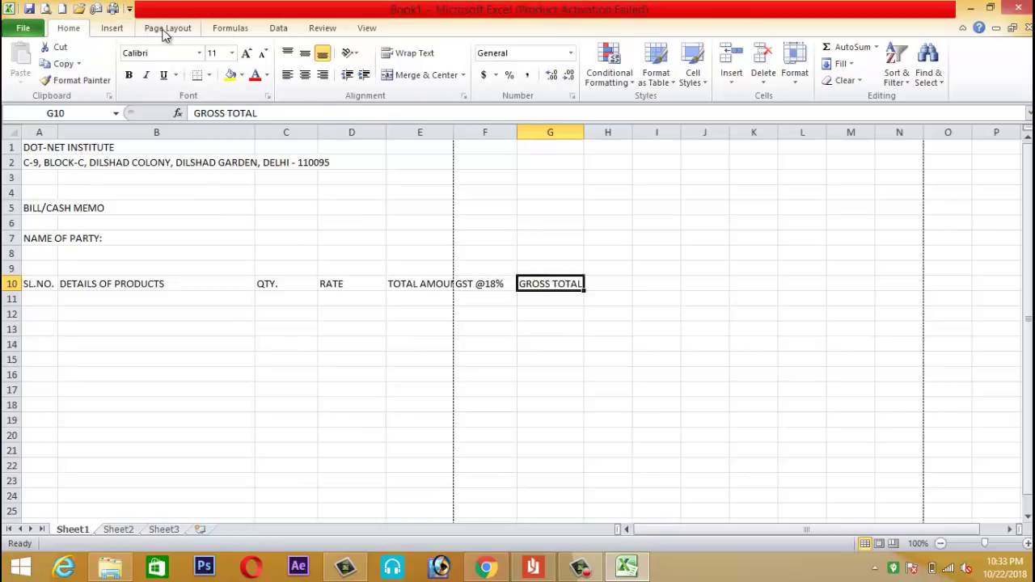
pyautogui.click(167, 29)
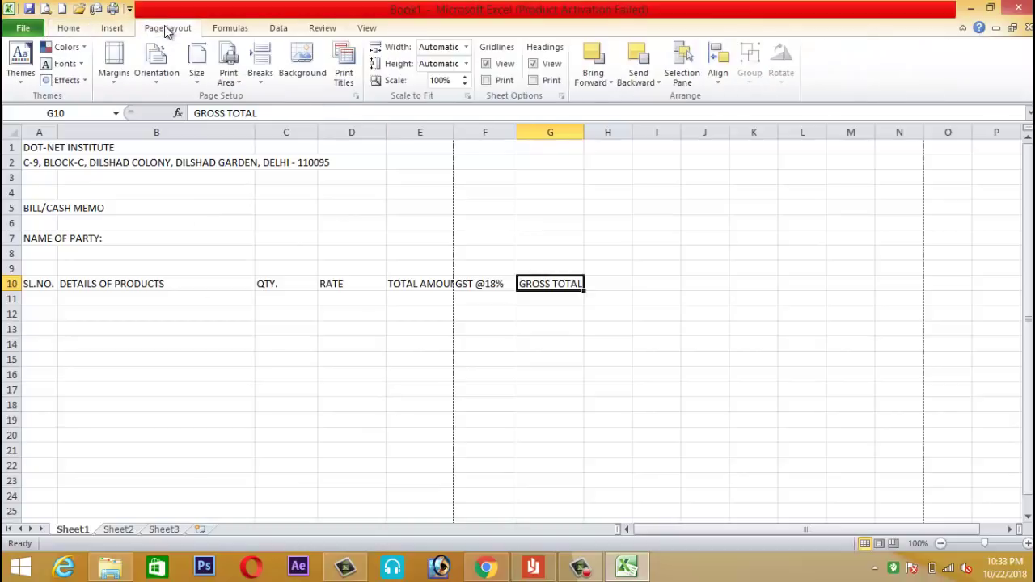
pyautogui.click(114, 58)
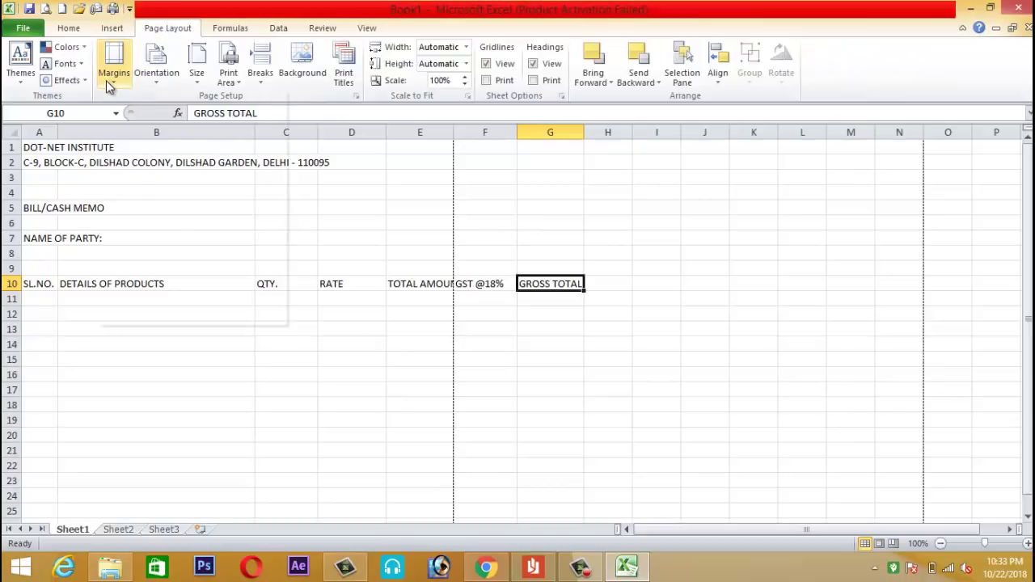
pyautogui.click(166, 314)
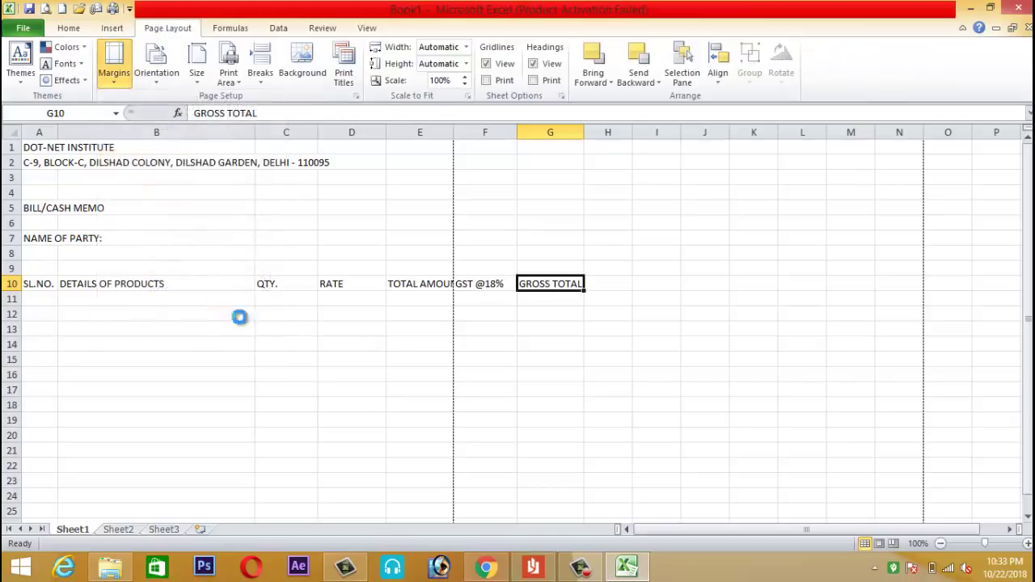
pyautogui.click(540, 311)
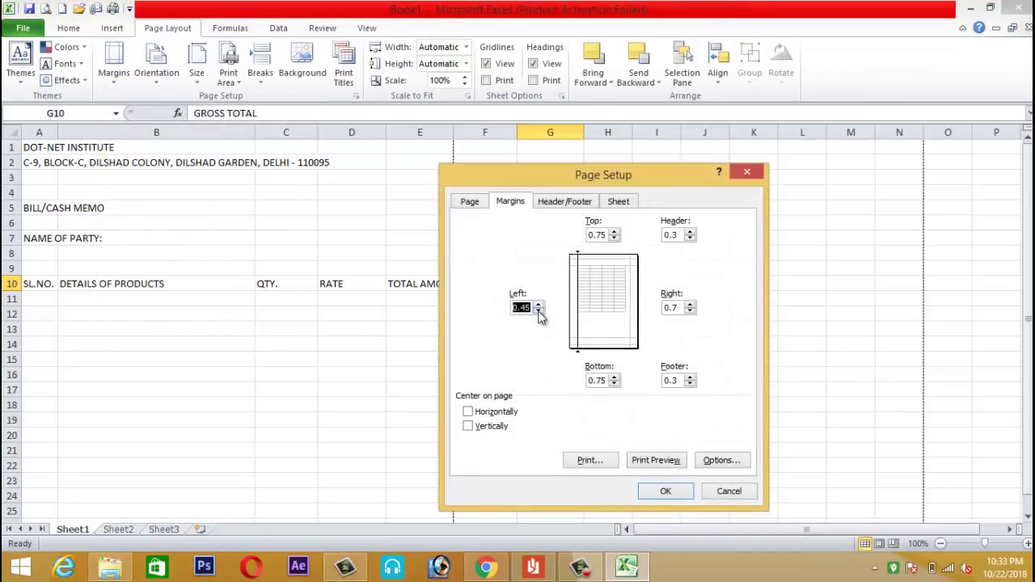
pyautogui.click(690, 311)
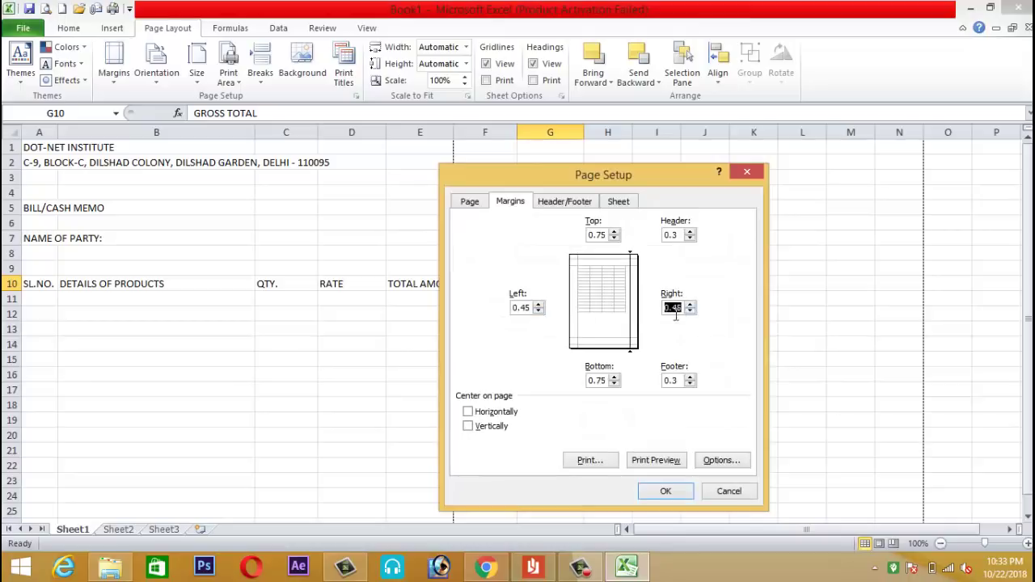
pyautogui.click(665, 491)
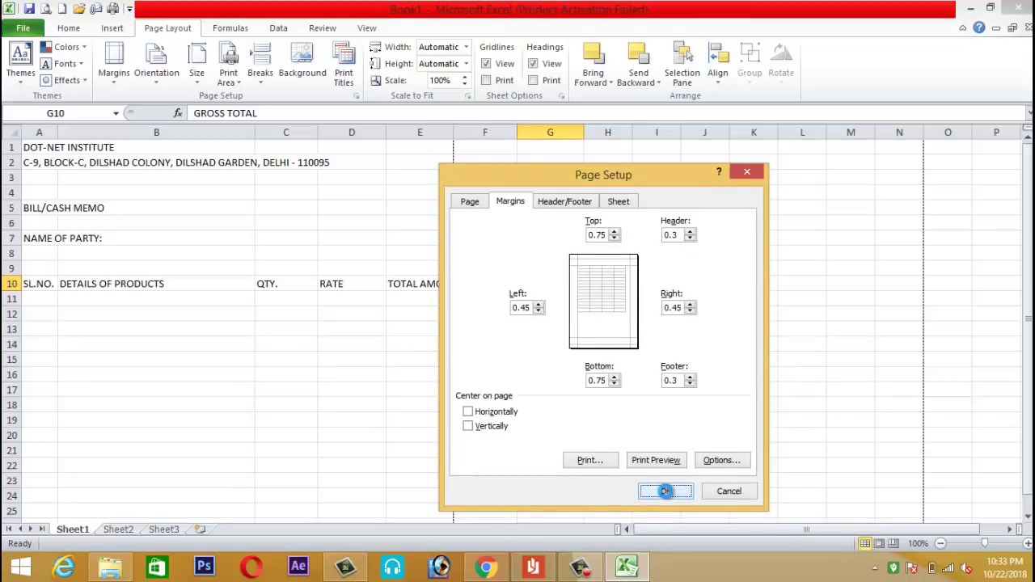
# - Narrow columns C, D, E and F so the GROSS TOTAL column fits on page one
pyautogui.click(488, 330)
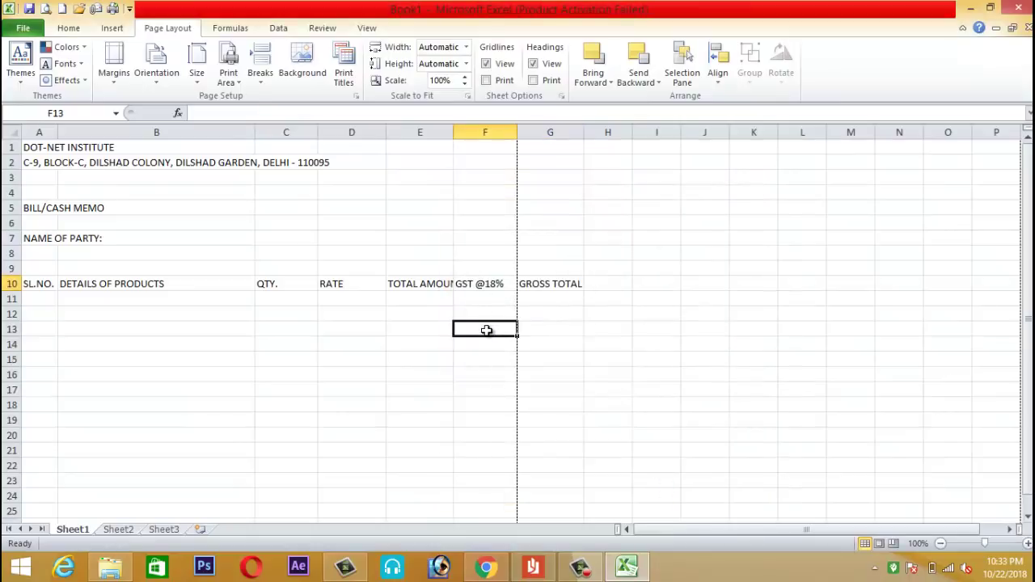
pyautogui.click(555, 284)
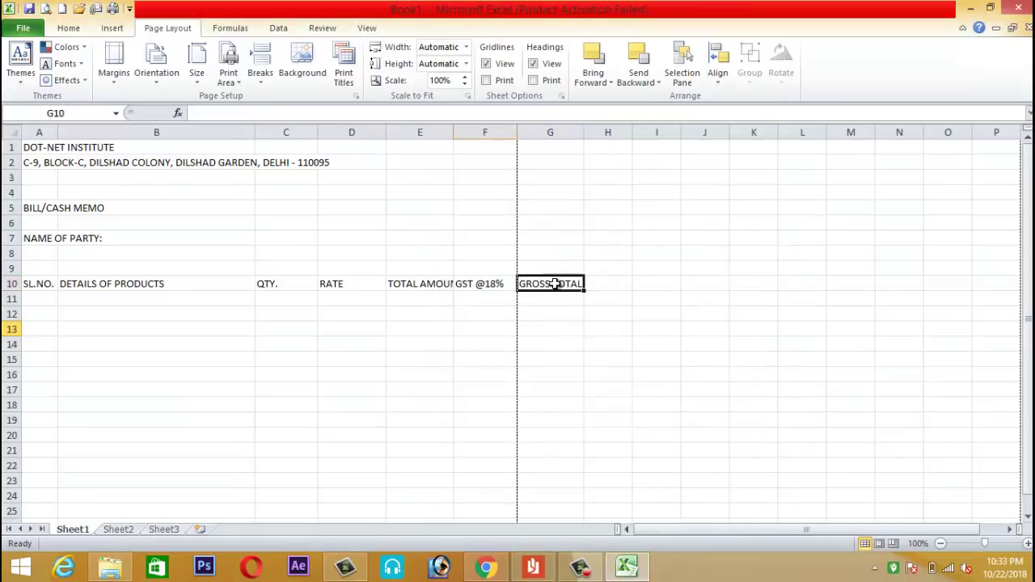
pyautogui.click(485, 319)
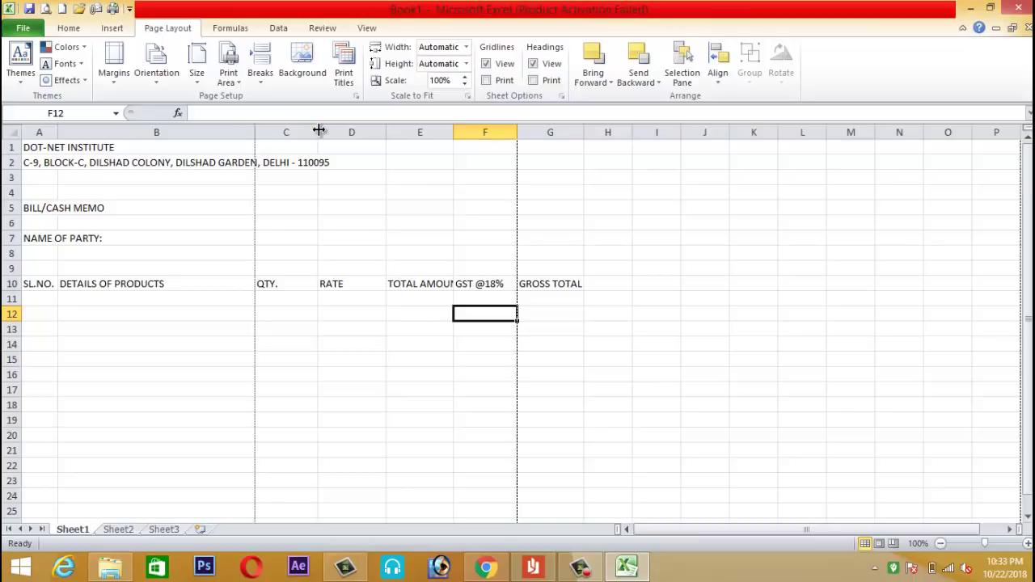
pyautogui.moveTo(318, 132); pyautogui.dragTo(305, 132)
pyautogui.moveTo(373, 132); pyautogui.dragTo(361, 131)
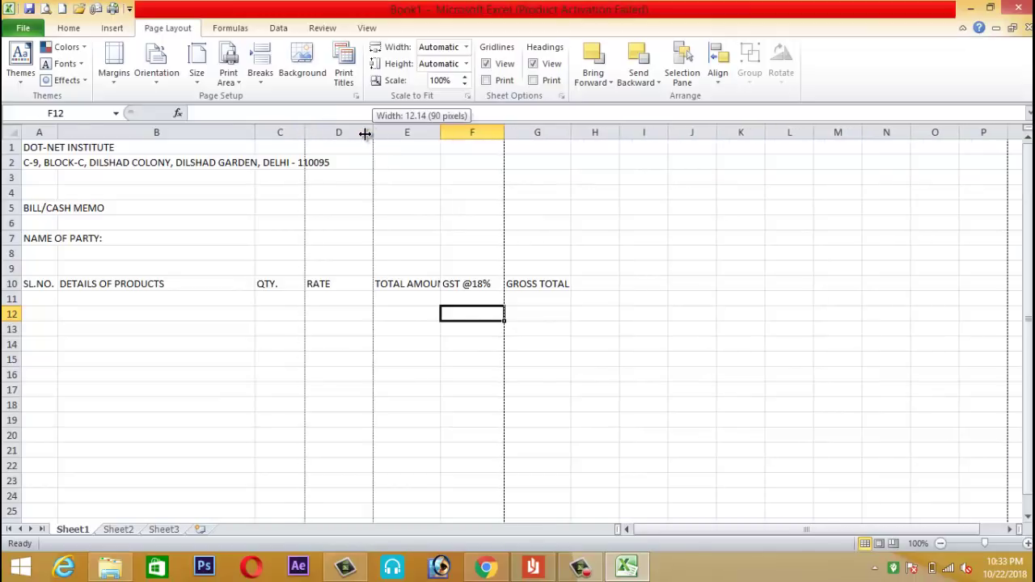
pyautogui.moveTo(429, 132); pyautogui.dragTo(420, 132)
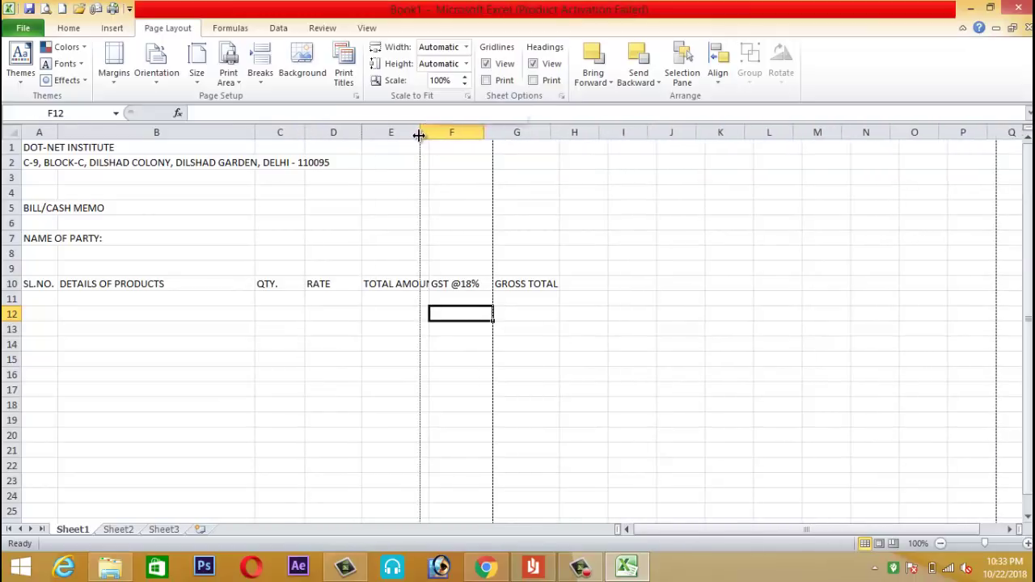
pyautogui.moveTo(483, 131); pyautogui.dragTo(476, 132)
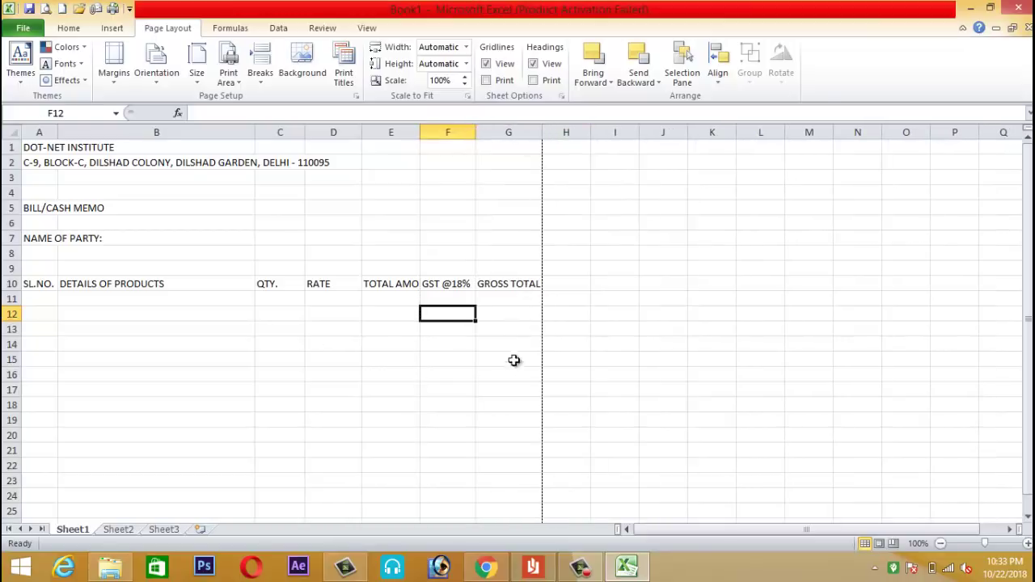
pyautogui.click(472, 385)
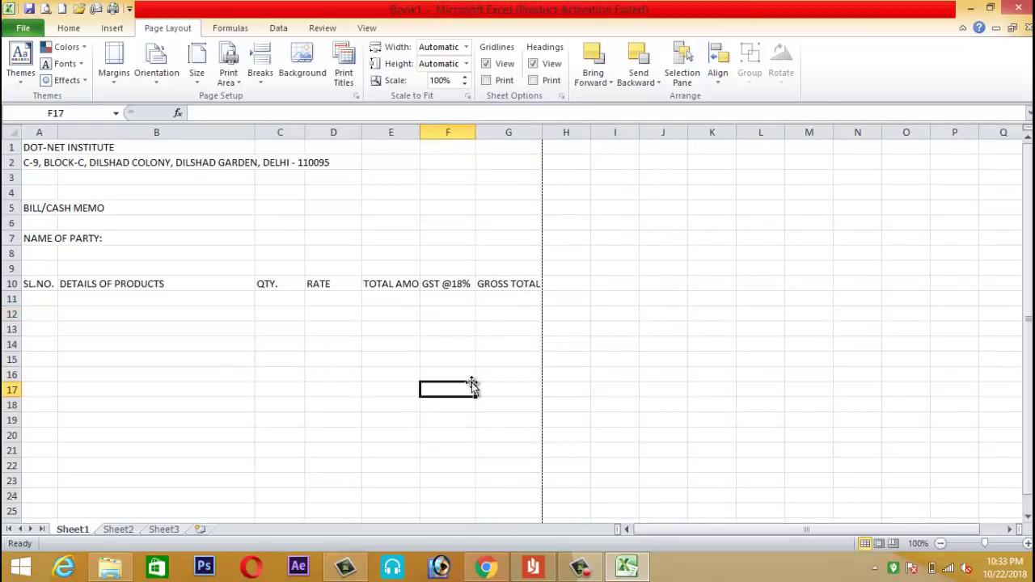
# - Close the print preview and apply All Borders to the product table A10:G23
pyautogui.click(63, 9)
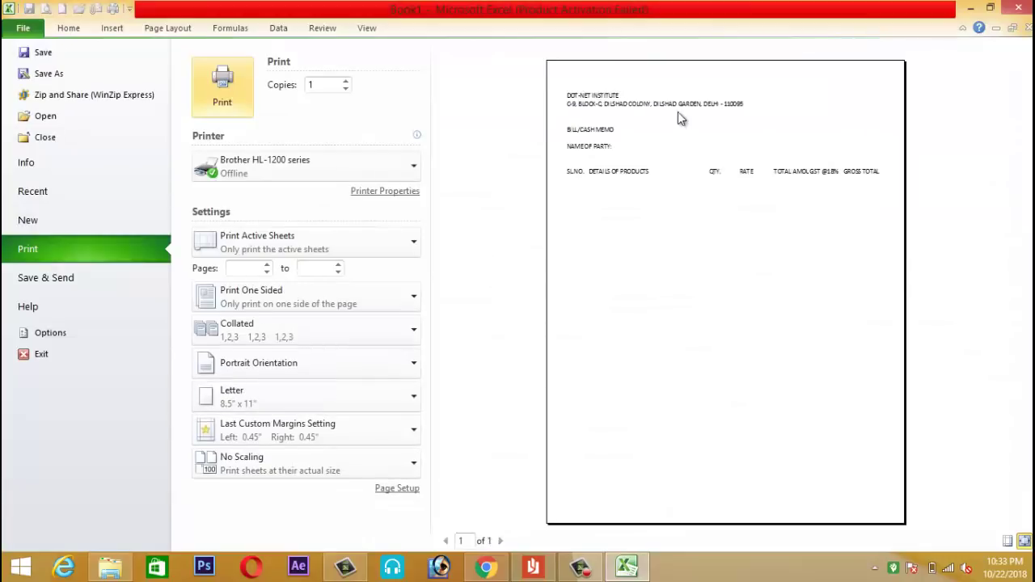
pyautogui.press('Escape')
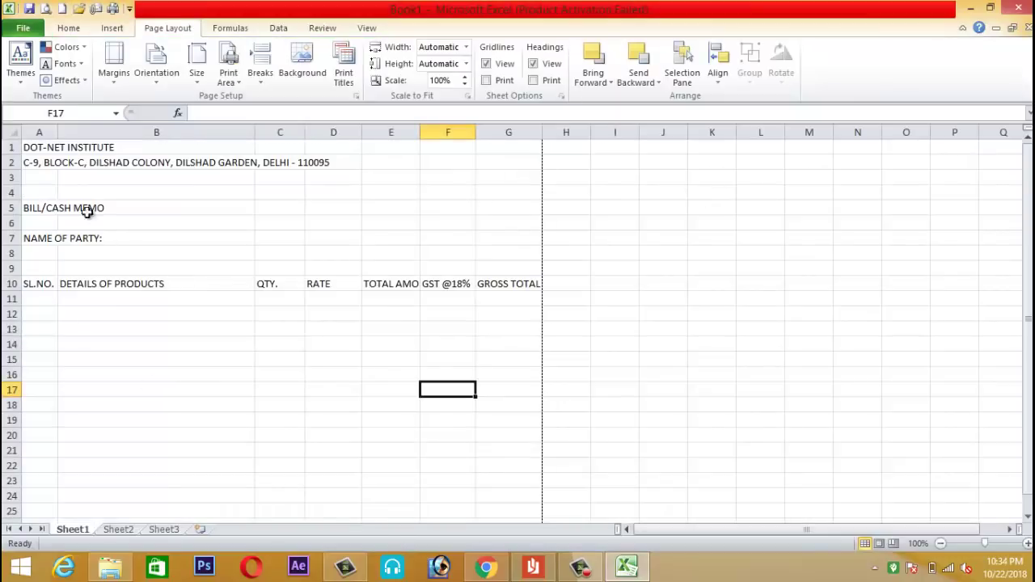
pyautogui.moveTo(47, 284); pyautogui.dragTo(512, 478)
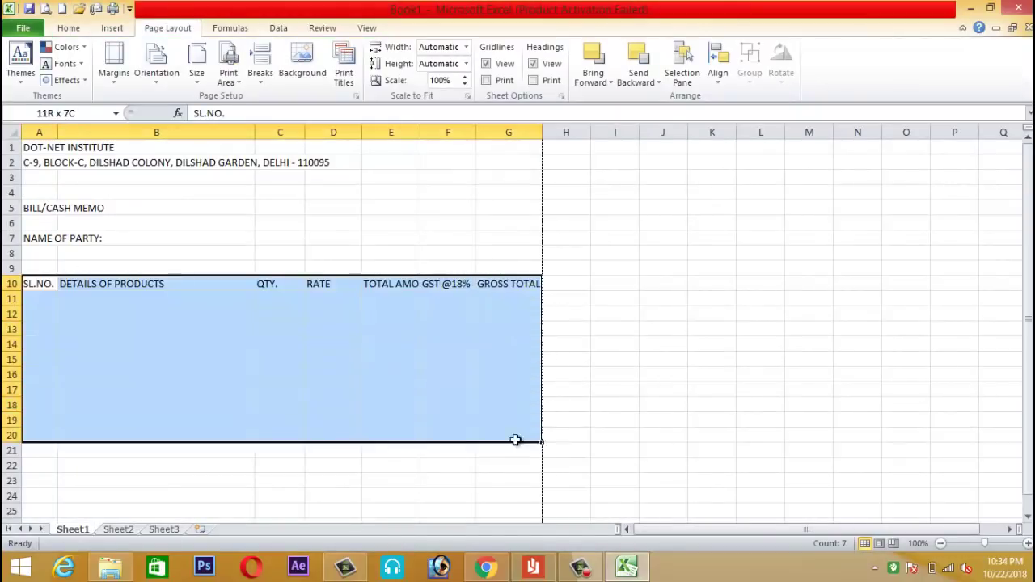
pyautogui.click(67, 28)
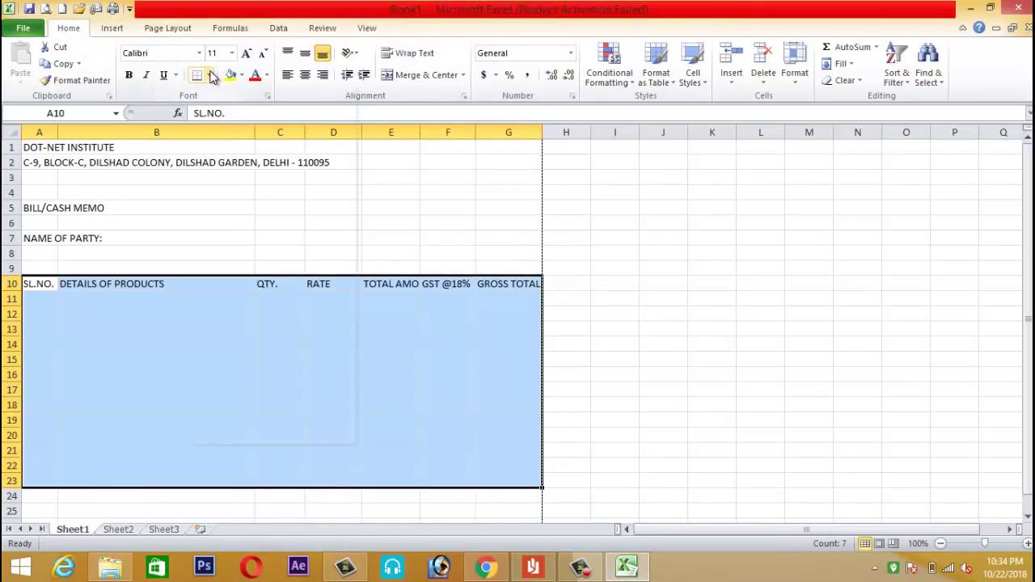
pyautogui.click(208, 74)
pyautogui.click(240, 196)
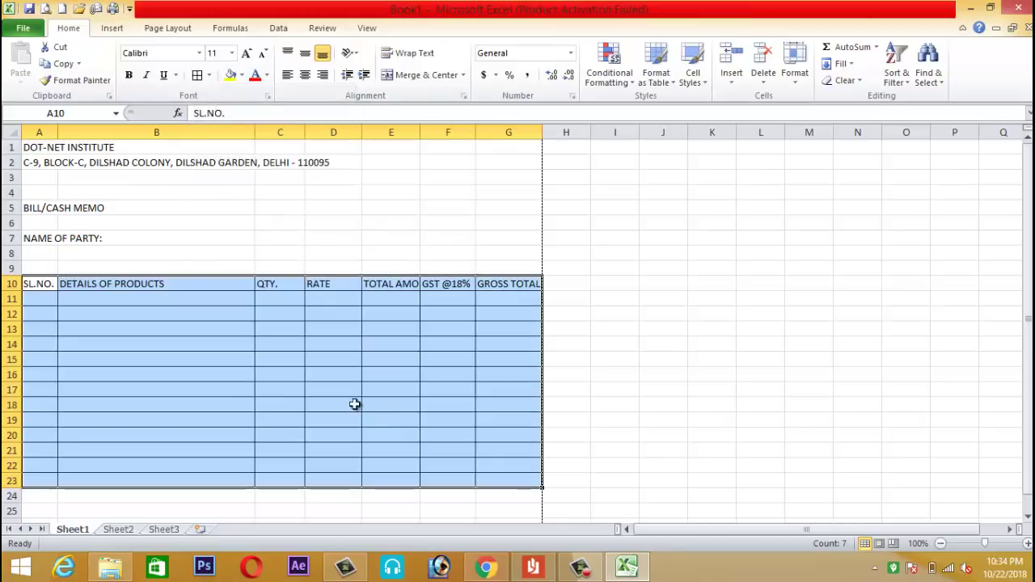
pyautogui.click(185, 386)
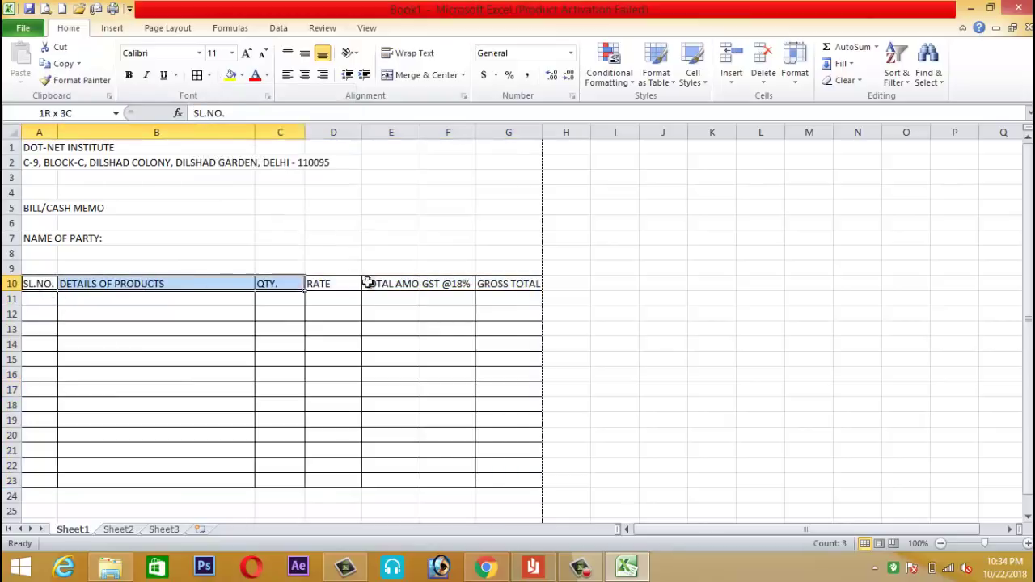
# - Make header row A10:G10 yellow-filled, bold and centred
pyautogui.moveTo(43, 283); pyautogui.dragTo(504, 283)
pyautogui.click(232, 75)
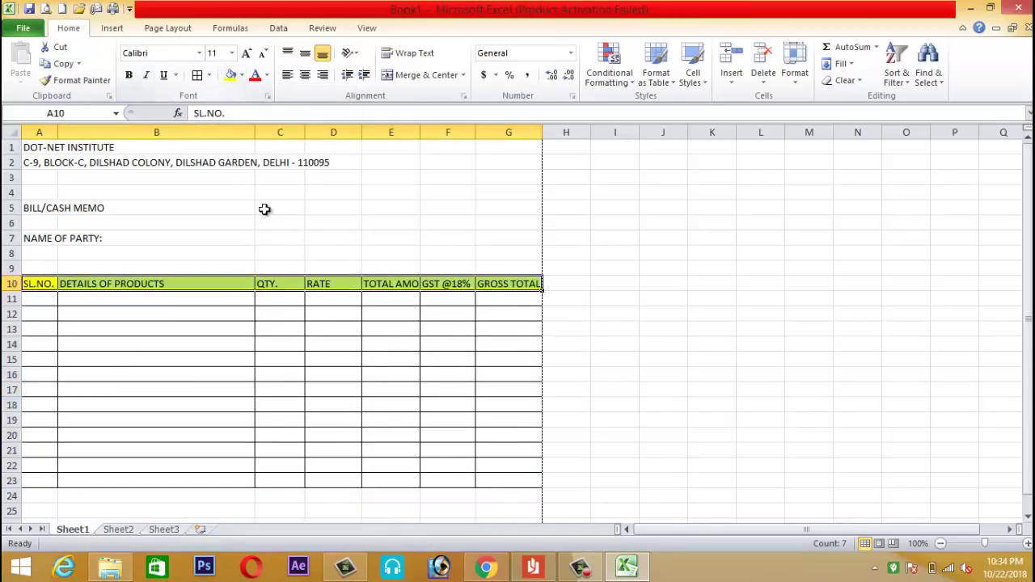
pyautogui.click(129, 75)
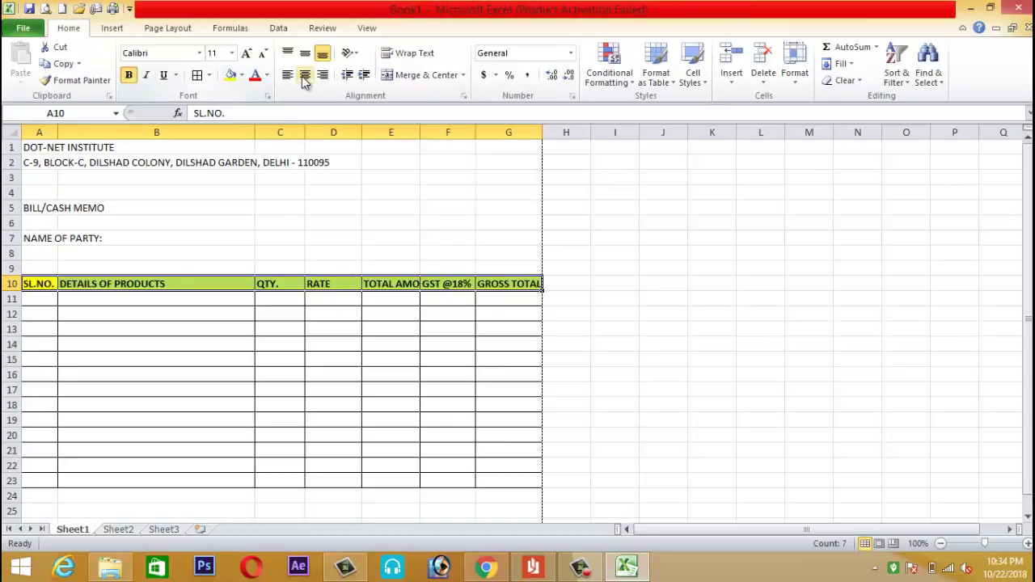
pyautogui.click(302, 76)
pyautogui.click(302, 381)
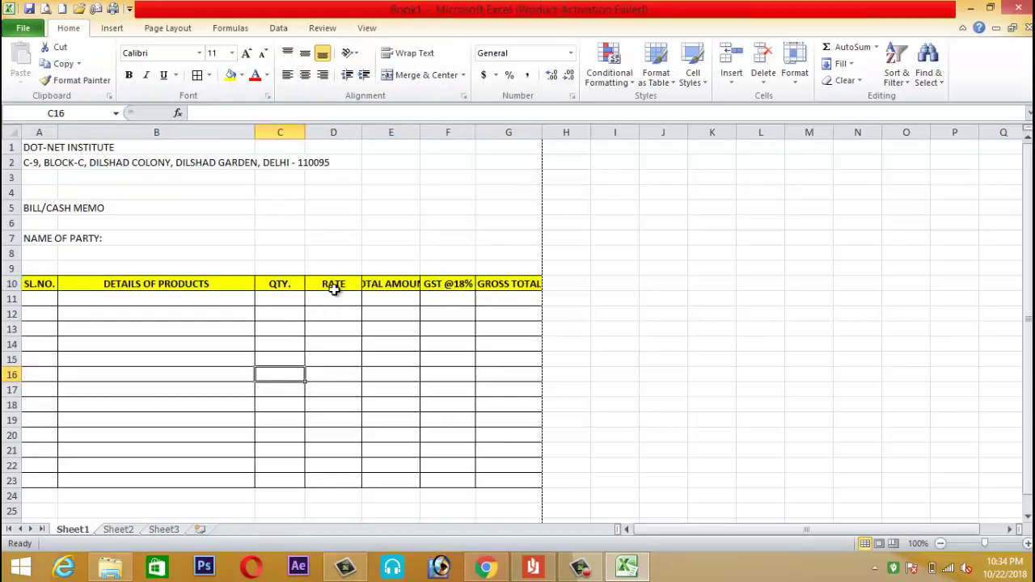
# - Wrap the E10:G10 headings, narrow column F and slightly widen column B
pyautogui.moveTo(388, 282); pyautogui.dragTo(512, 285)
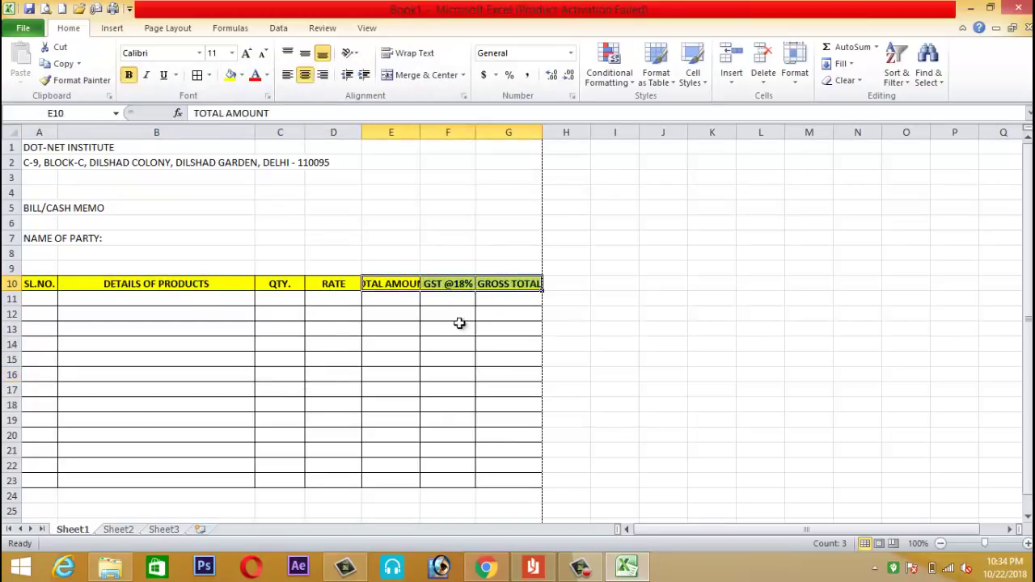
pyautogui.click(411, 54)
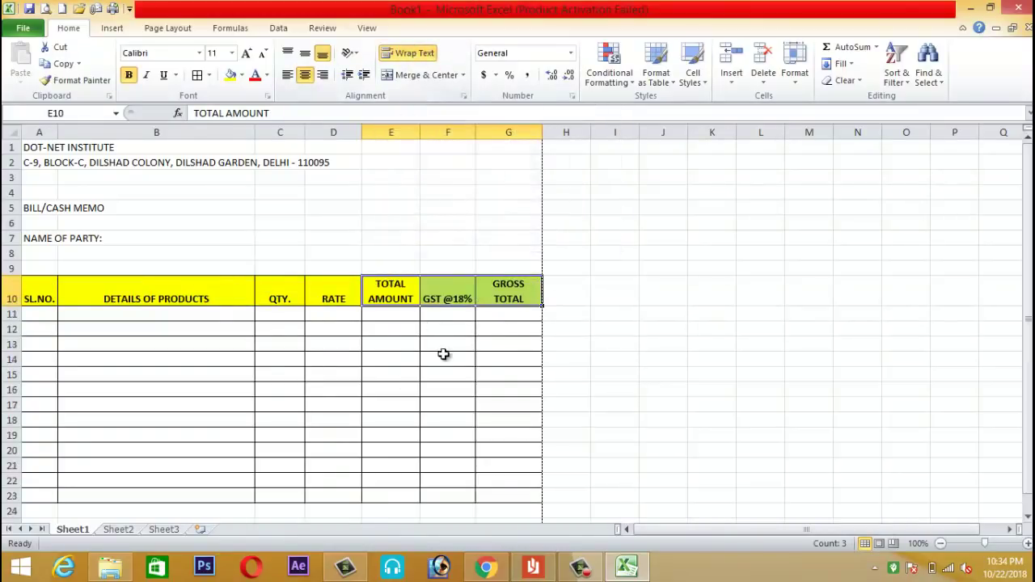
pyautogui.click(445, 356)
pyautogui.click(444, 301)
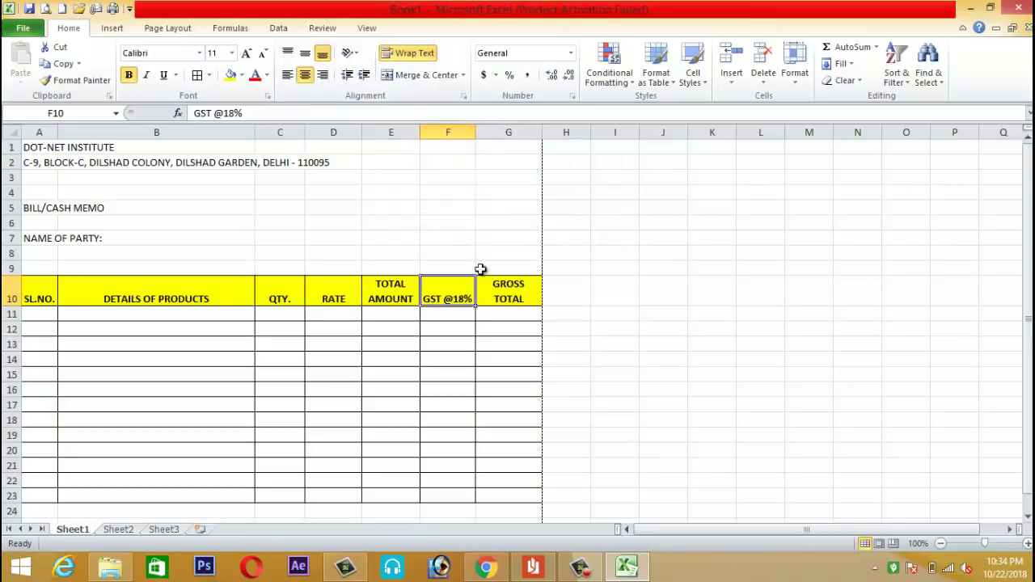
pyautogui.moveTo(476, 132); pyautogui.dragTo(468, 132)
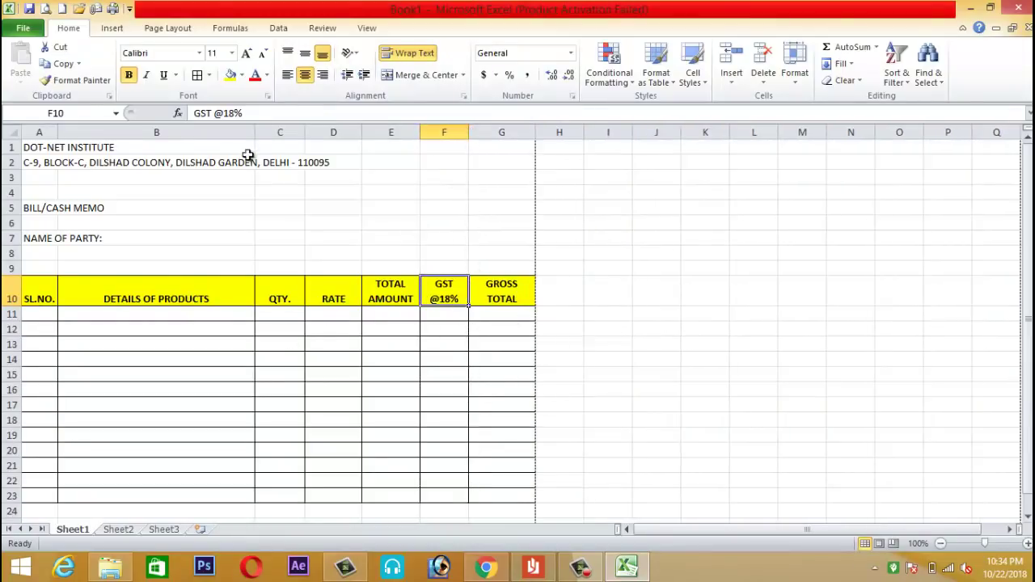
pyautogui.moveTo(254, 132); pyautogui.dragTo(258, 132)
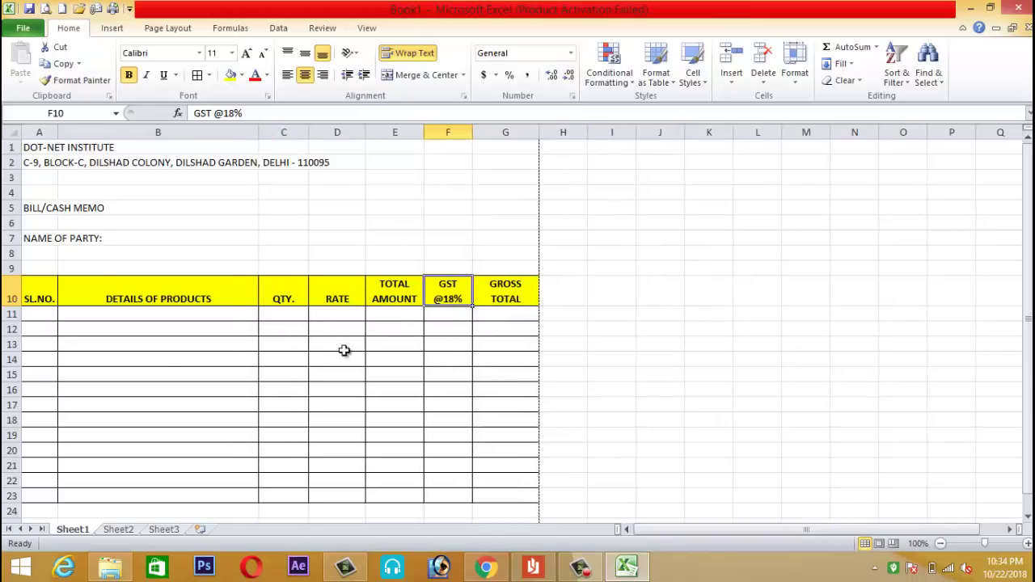
# - Merge and centre the institute name (row 1) and address (row 2) across A–G
pyautogui.moveTo(39, 144); pyautogui.dragTo(492, 150)
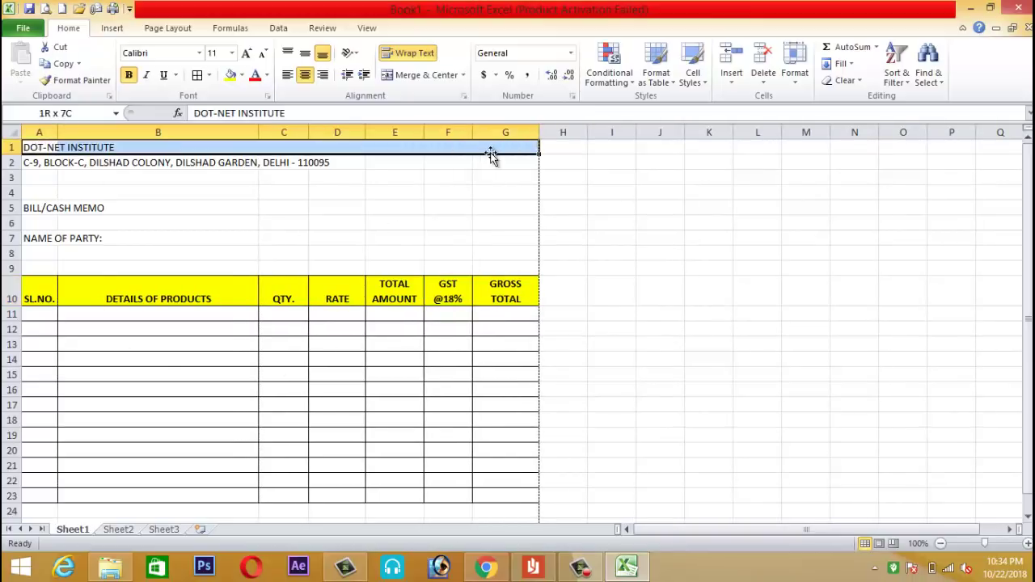
pyautogui.click(419, 74)
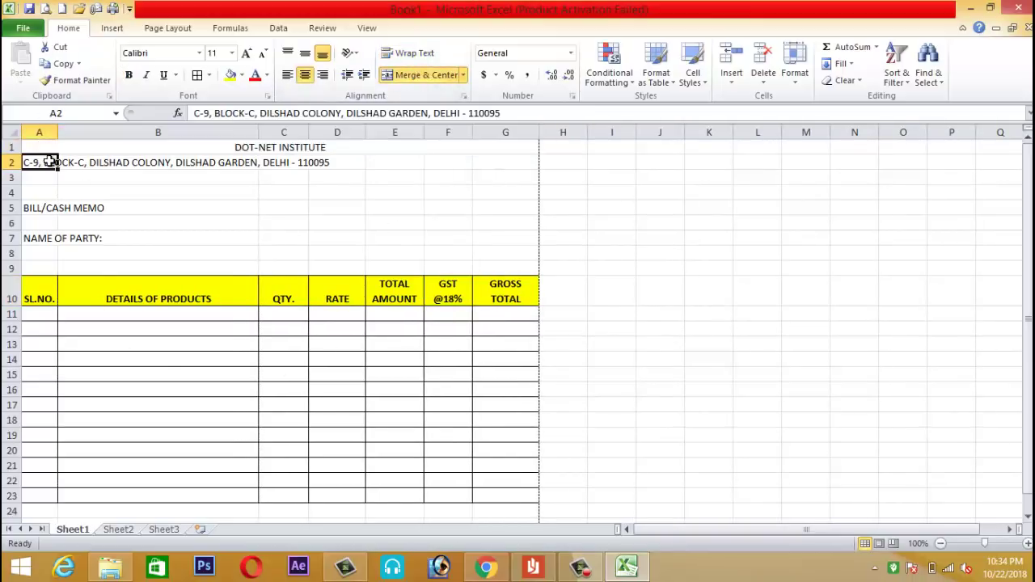
pyautogui.moveTo(34, 162); pyautogui.dragTo(440, 158)
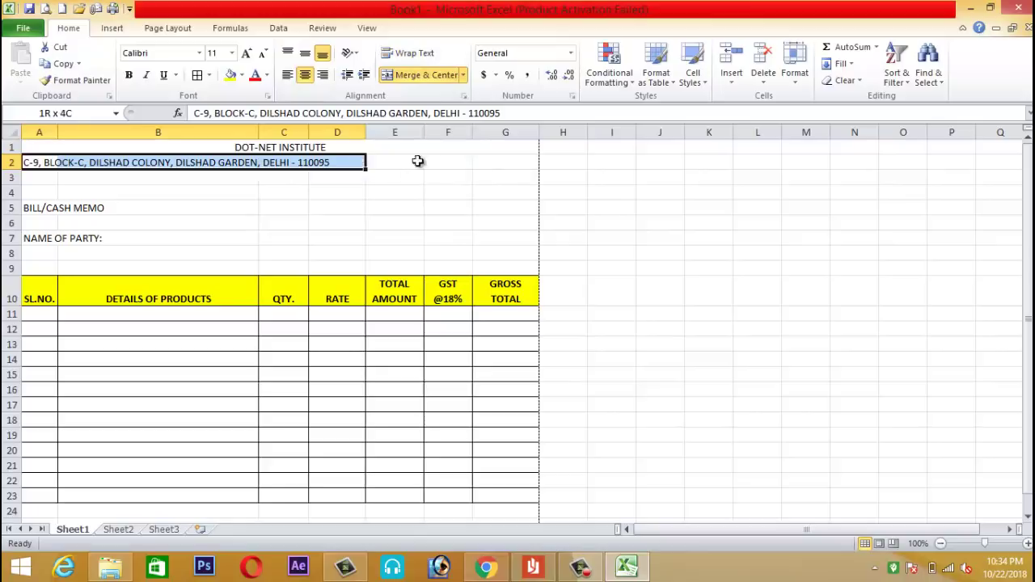
pyautogui.click(420, 75)
# - Enlarge DOT-NET INSTITUTE to size 22 and bold it and the address
pyautogui.click(239, 147)
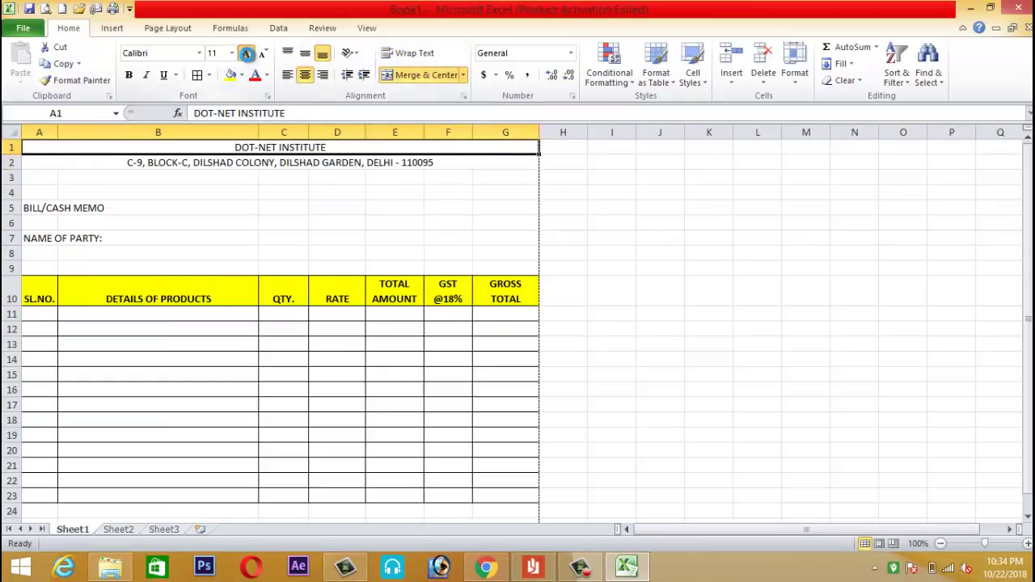
pyautogui.click(246, 52)
pyautogui.click(246, 53)
pyautogui.click(245, 52)
pyautogui.click(246, 53)
pyautogui.click(246, 52)
pyautogui.click(129, 75)
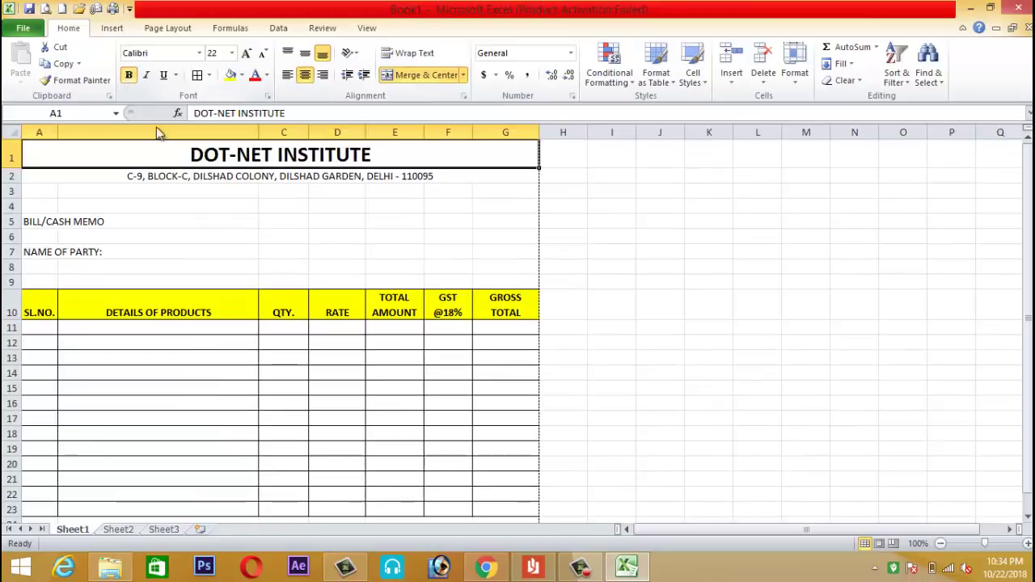
pyautogui.click(173, 178)
pyautogui.click(128, 74)
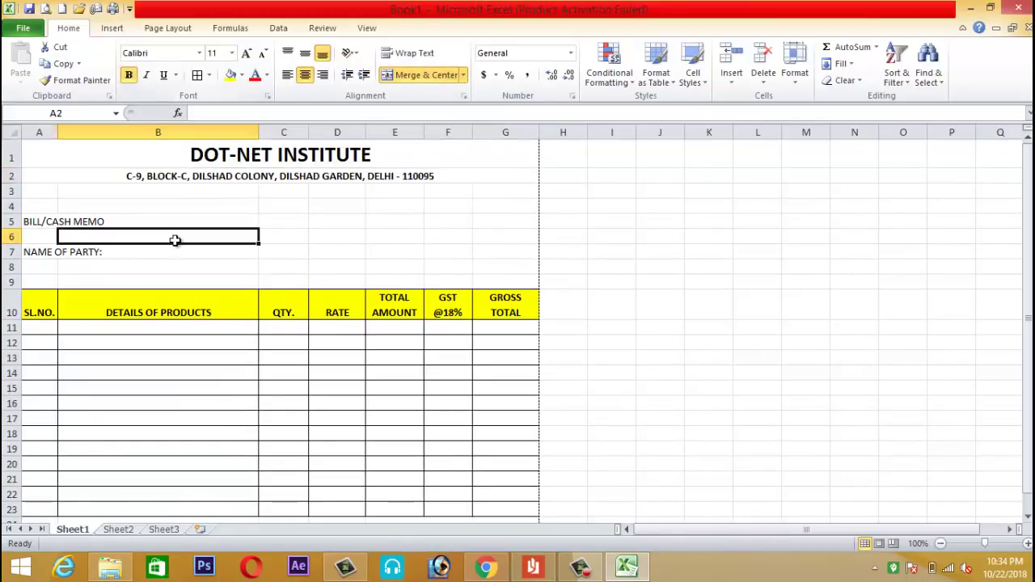
pyautogui.click(158, 236)
# - Merge and centre BILL/CASH MEMO across A5:G5, bold it at size 16
pyautogui.click(39, 220)
pyautogui.moveTo(38, 220); pyautogui.dragTo(495, 213)
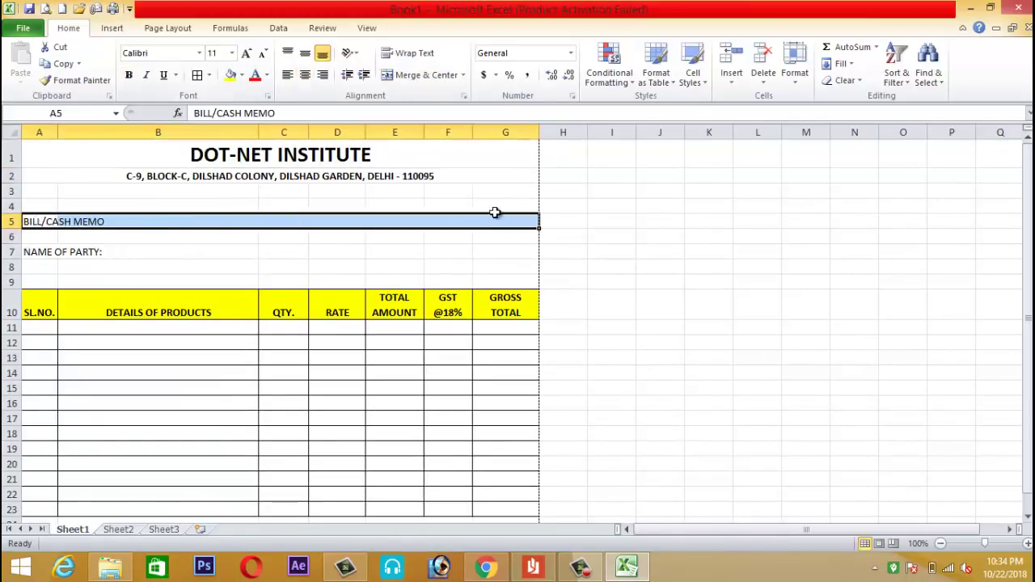
pyautogui.click(424, 79)
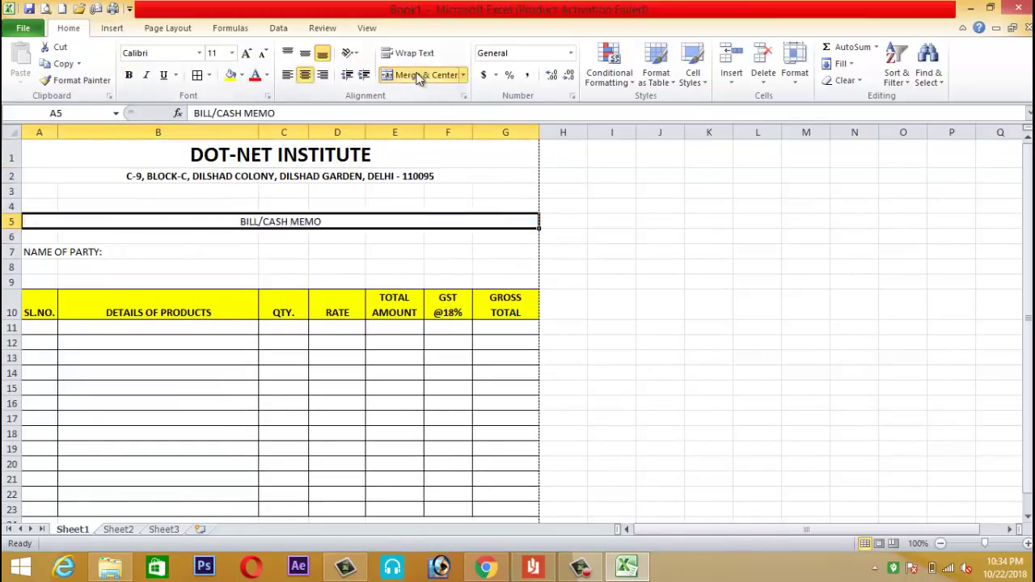
pyautogui.click(129, 75)
pyautogui.click(246, 54)
pyautogui.click(246, 54)
pyautogui.click(246, 53)
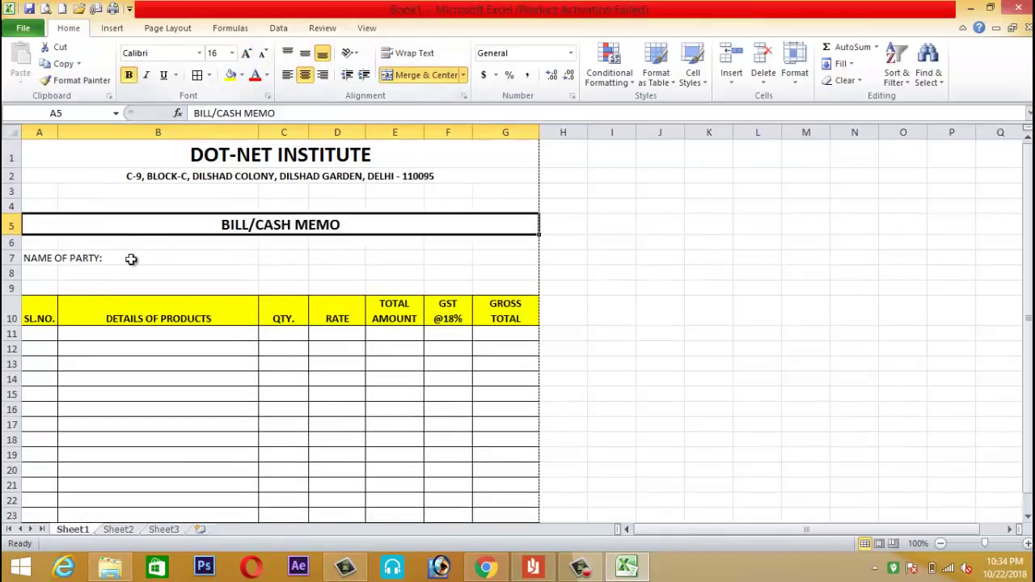
# - Make the NAME OF PARTY: label in A7 bold
pyautogui.click(50, 259)
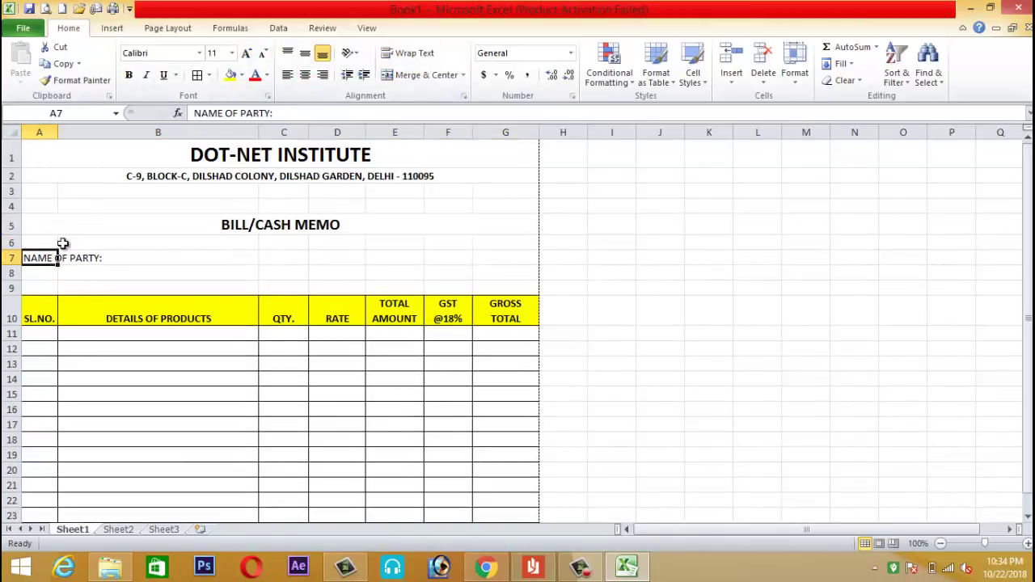
pyautogui.click(129, 75)
pyautogui.click(145, 257)
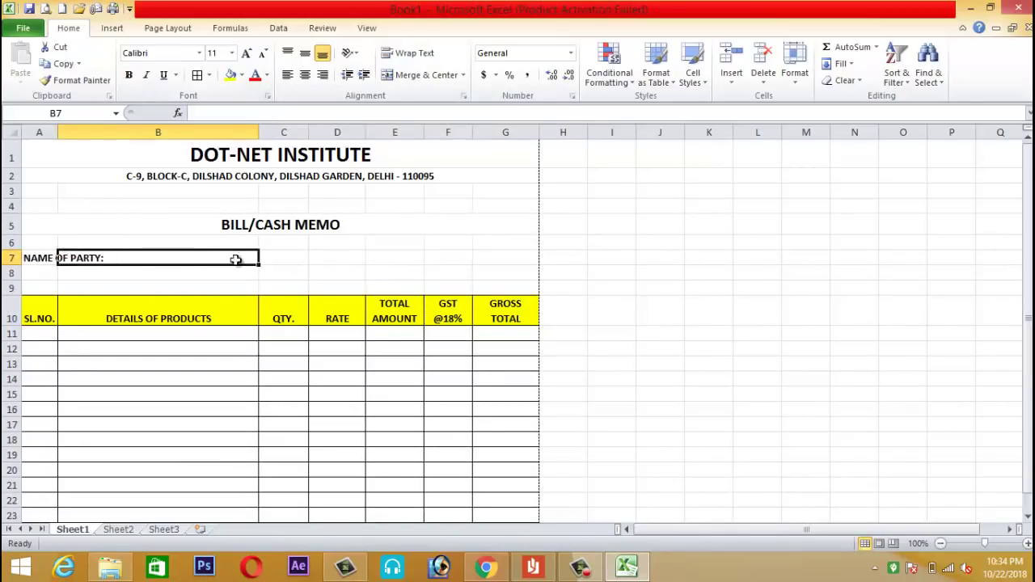
# - Add a bottom border under the party name space in row 7
pyautogui.moveTo(231, 257); pyautogui.dragTo(489, 258)
pyautogui.click(163, 75)
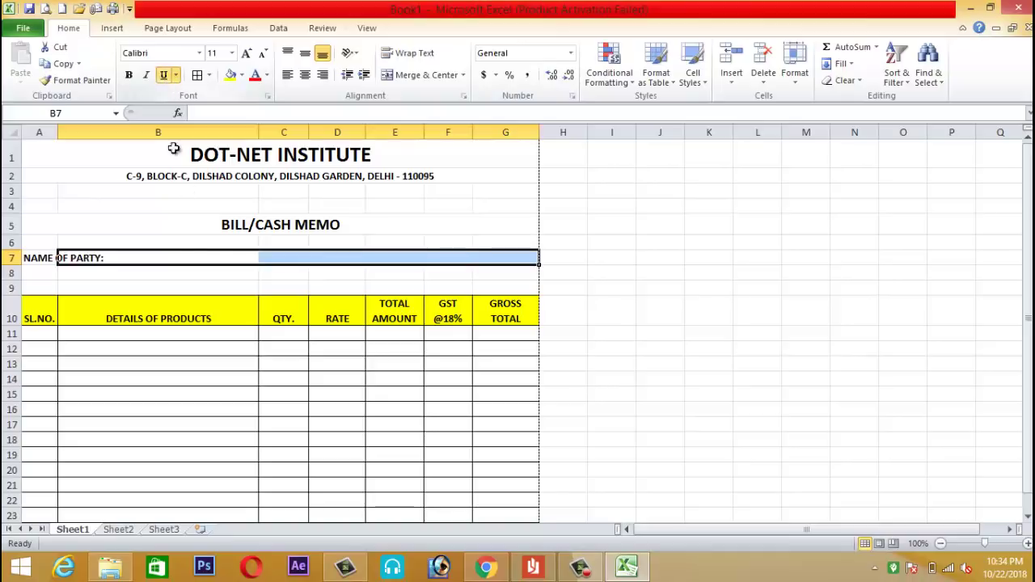
pyautogui.click(111, 277)
pyautogui.click(264, 274)
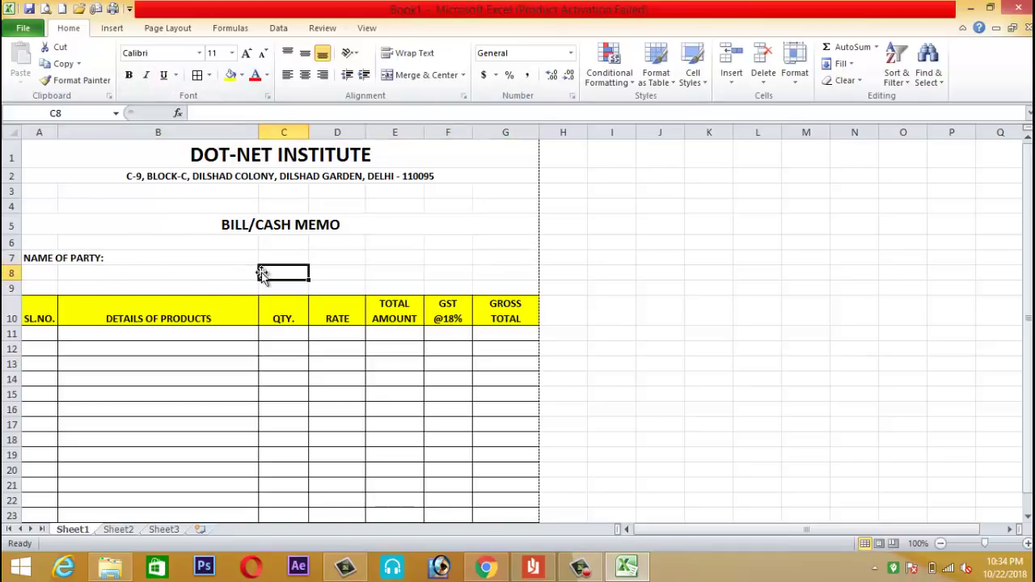
pyautogui.moveTo(132, 261); pyautogui.dragTo(510, 257)
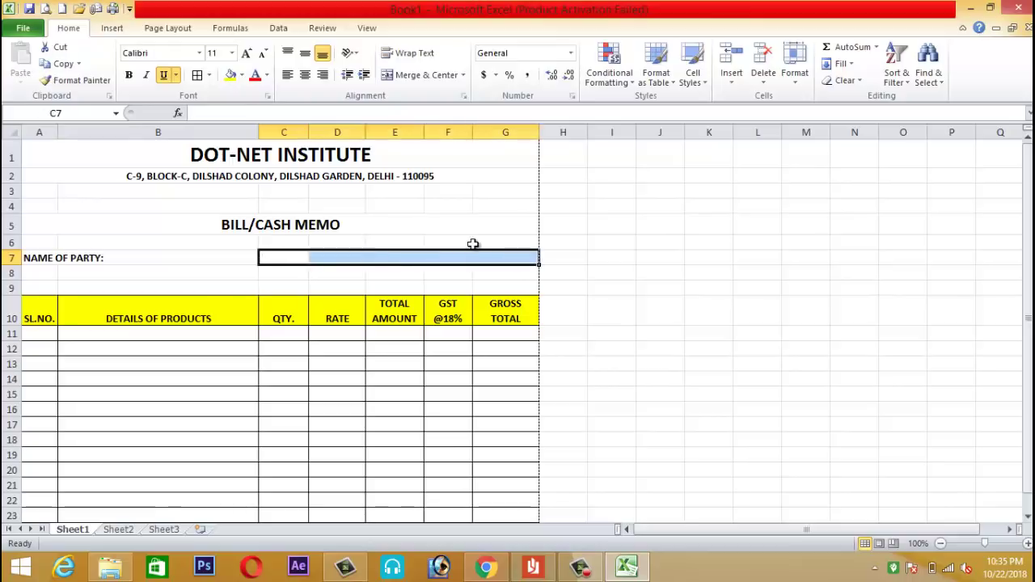
pyautogui.click(208, 75)
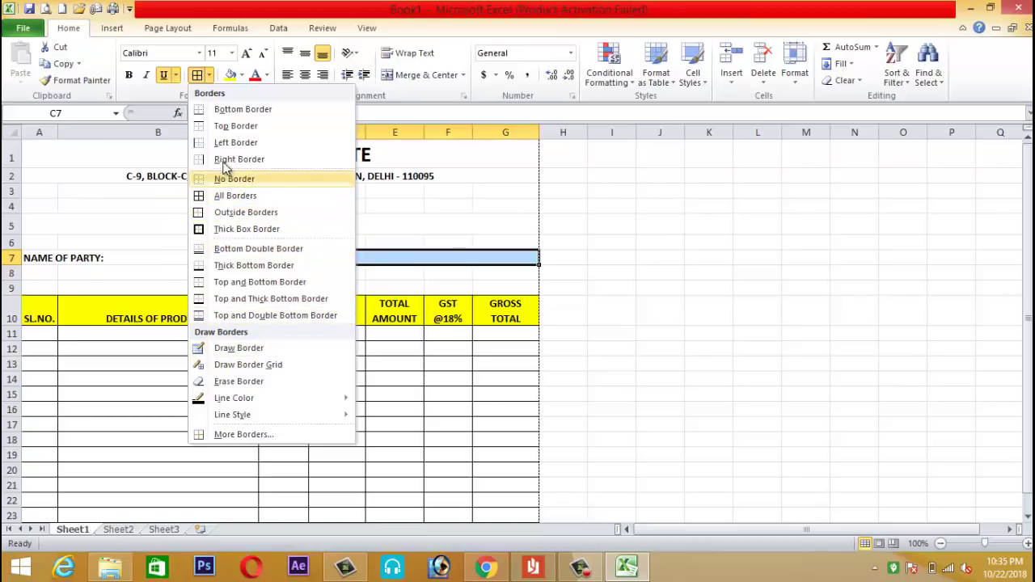
pyautogui.click(231, 109)
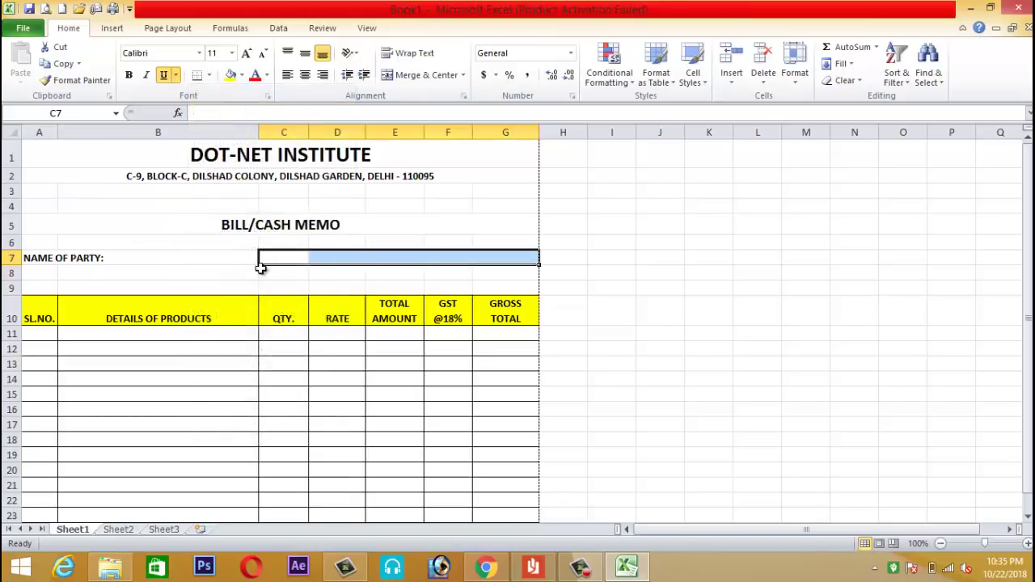
pyautogui.click(228, 274)
# - Add a bottom border under B8:G8 and preview the printed bill
pyautogui.moveTo(202, 274); pyautogui.dragTo(501, 275)
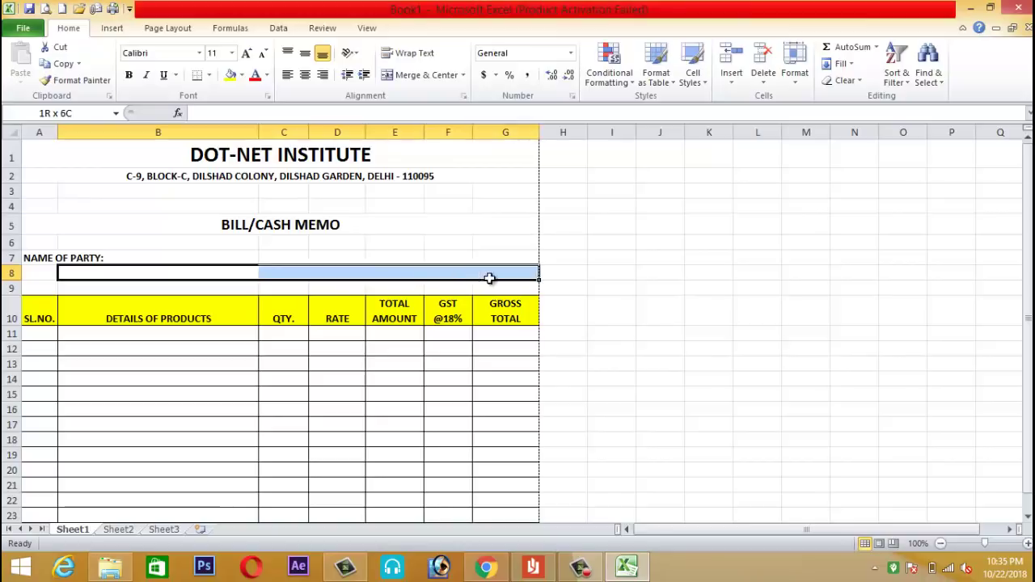
pyautogui.click(196, 74)
pyautogui.click(194, 364)
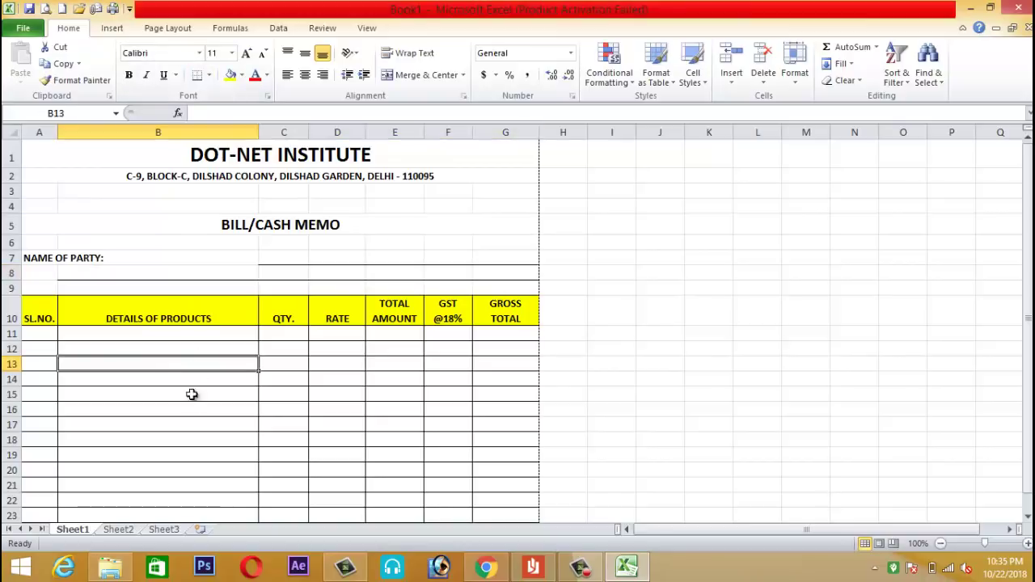
pyautogui.click(174, 260)
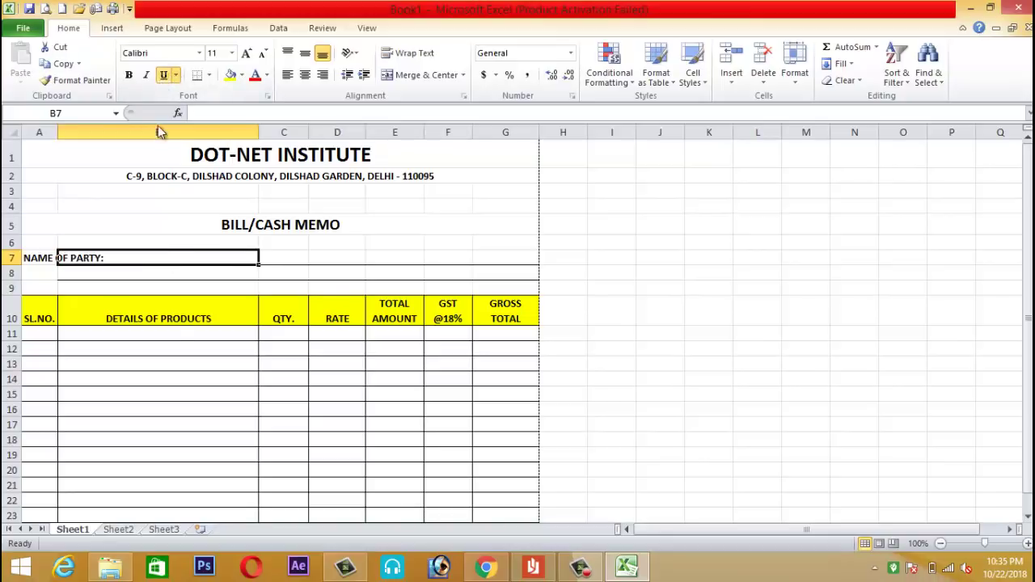
pyautogui.click(198, 392)
pyautogui.click(46, 10)
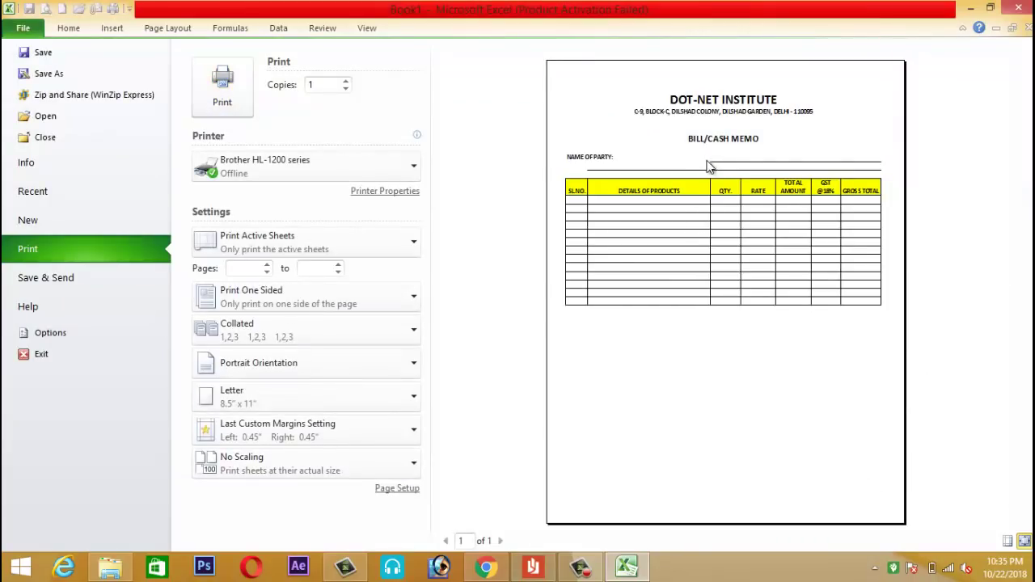
# - Close the preview and move the NAME OF PARTY: label from A7 into B7
pyautogui.press('Escape')
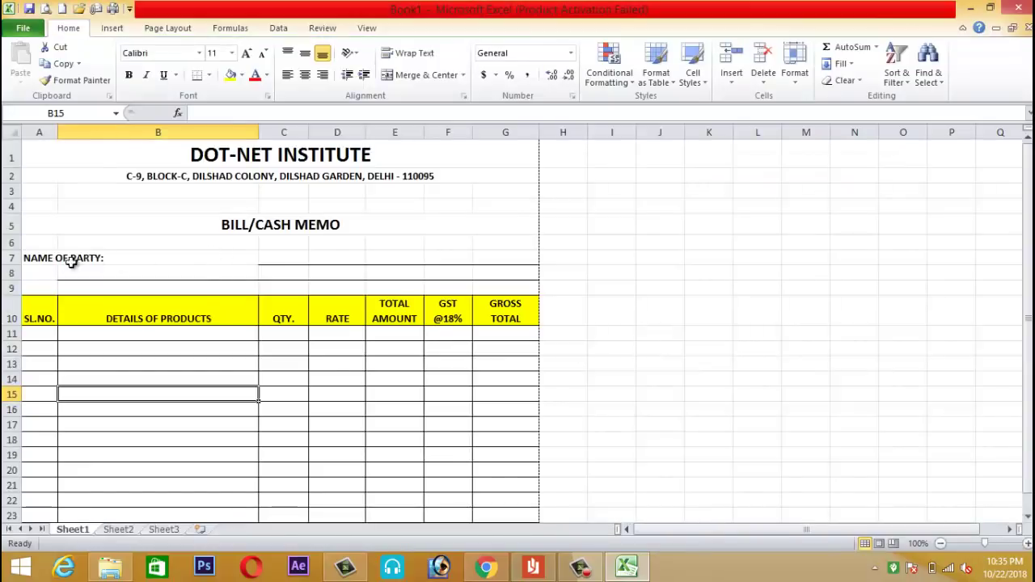
pyautogui.click(46, 259)
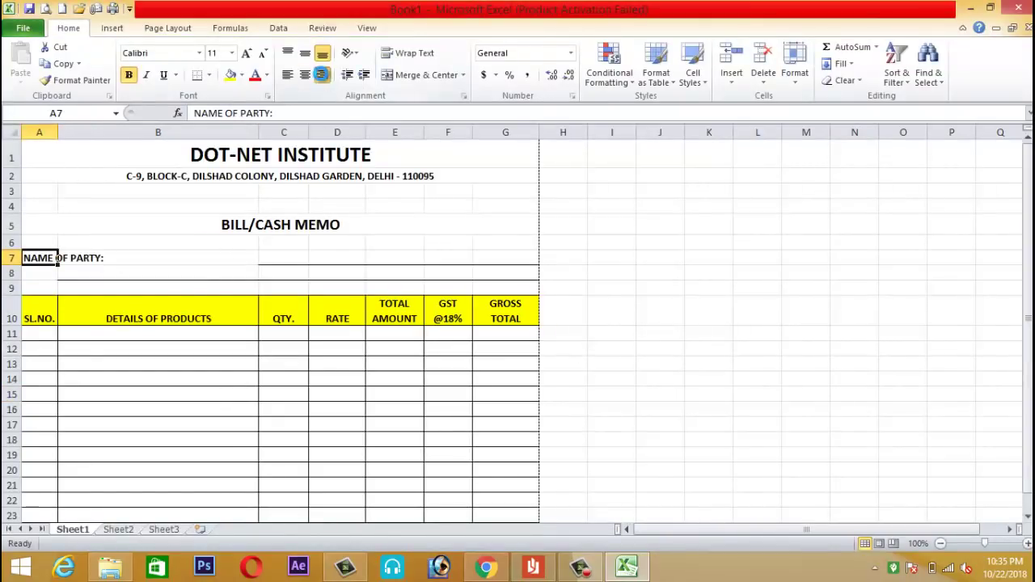
pyautogui.click(322, 75)
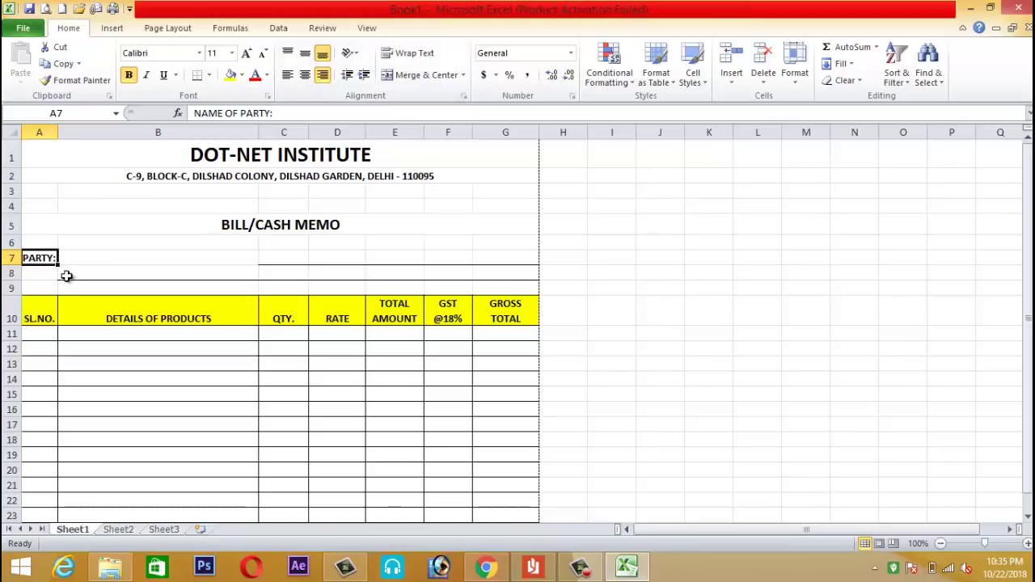
pyautogui.hotkey('ctrl', 'c')
pyautogui.click(89, 259)
pyautogui.press('Return')
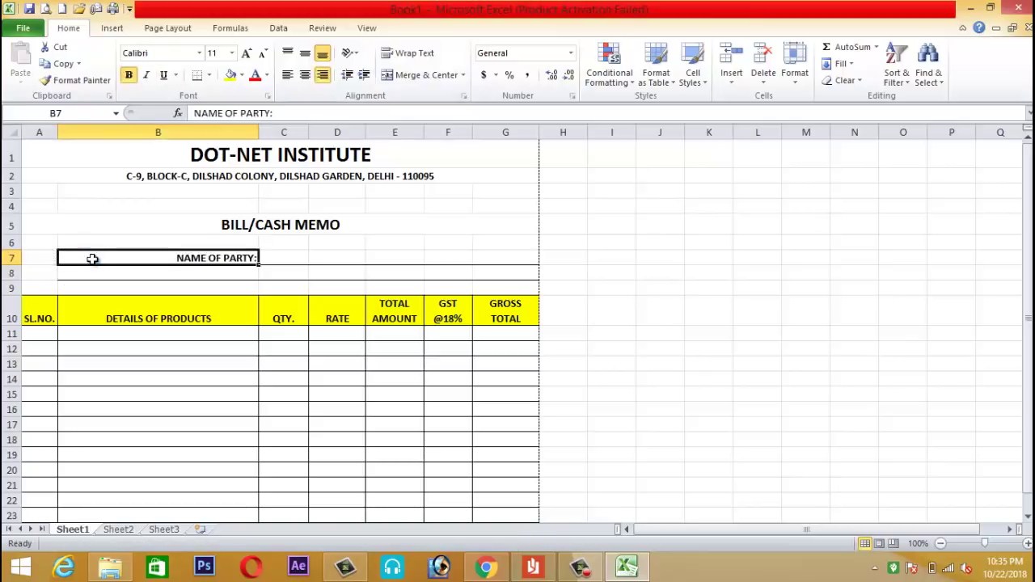
pyautogui.click(206, 361)
# - Left-align B7, give it a bottom border, and preview the bill again
pyautogui.click(170, 258)
pyautogui.click(287, 74)
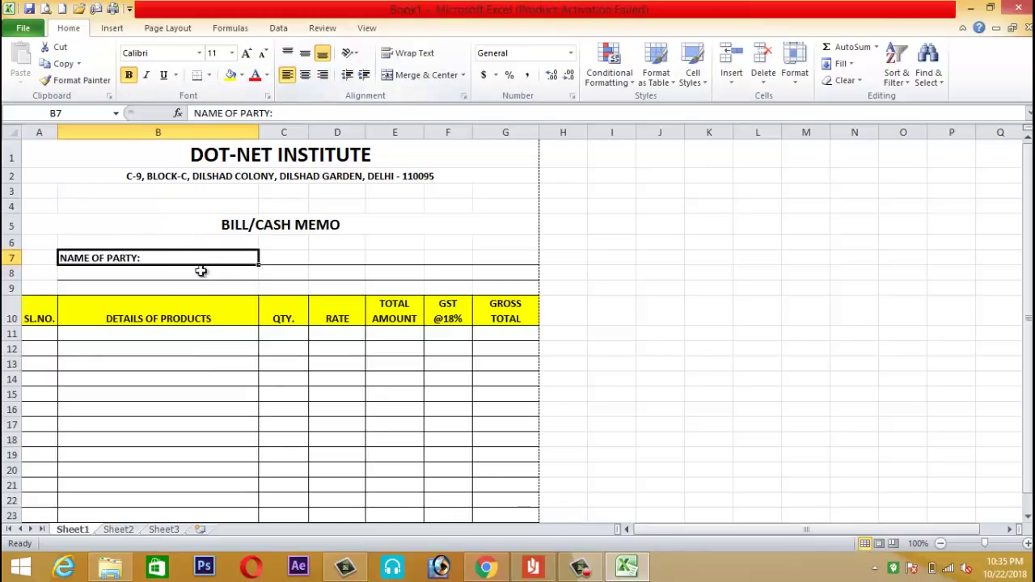
pyautogui.click(198, 306)
pyautogui.click(185, 259)
pyautogui.click(198, 77)
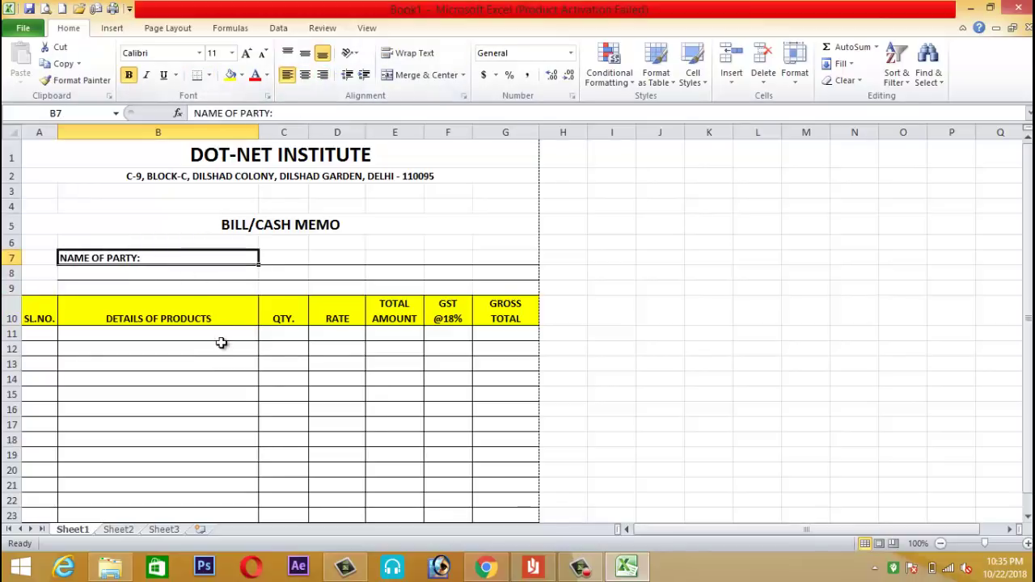
pyautogui.click(219, 348)
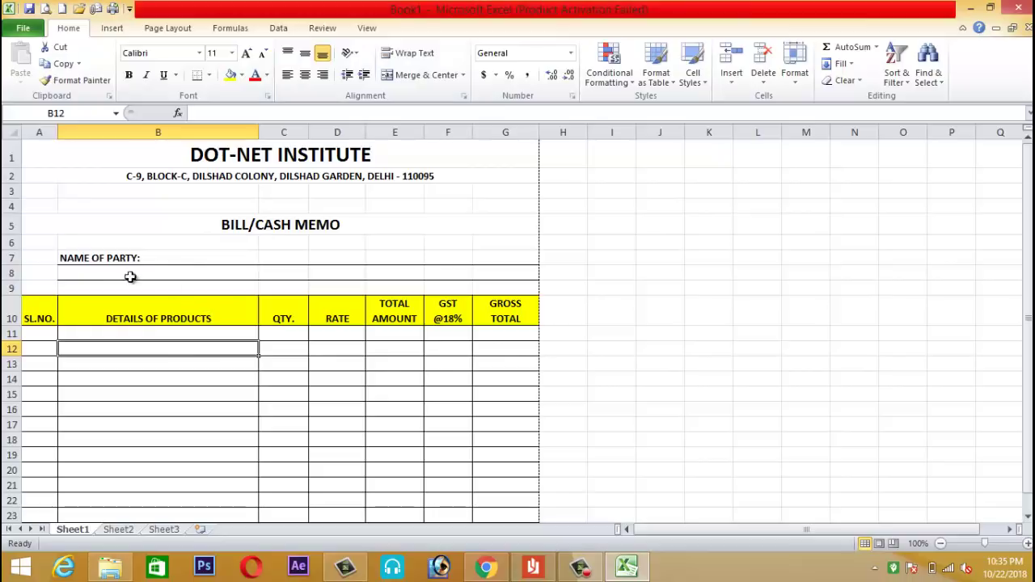
pyautogui.click(45, 8)
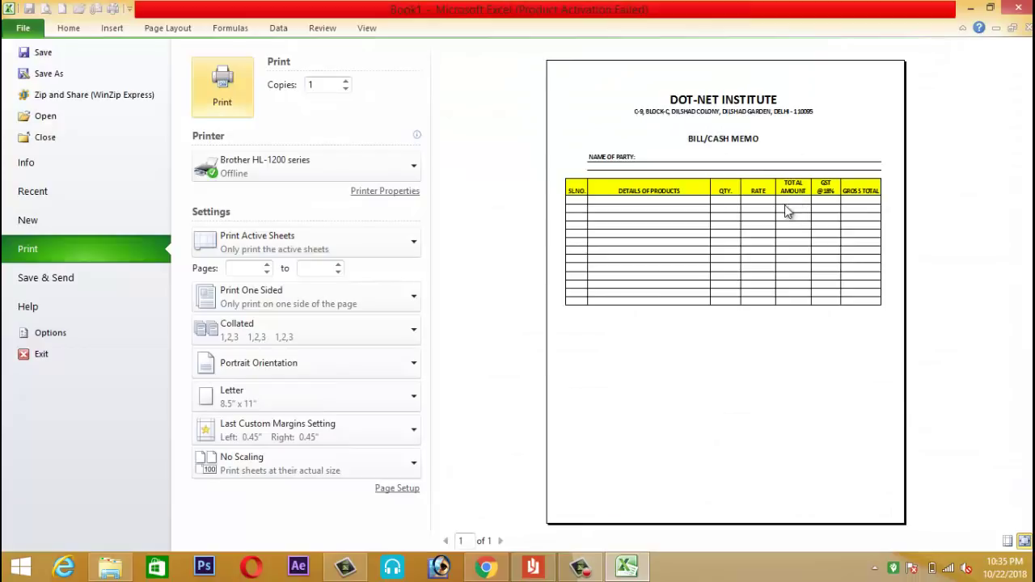
# - Close the print preview and compare against the reference bill PDF before returning
pyautogui.press('Escape')
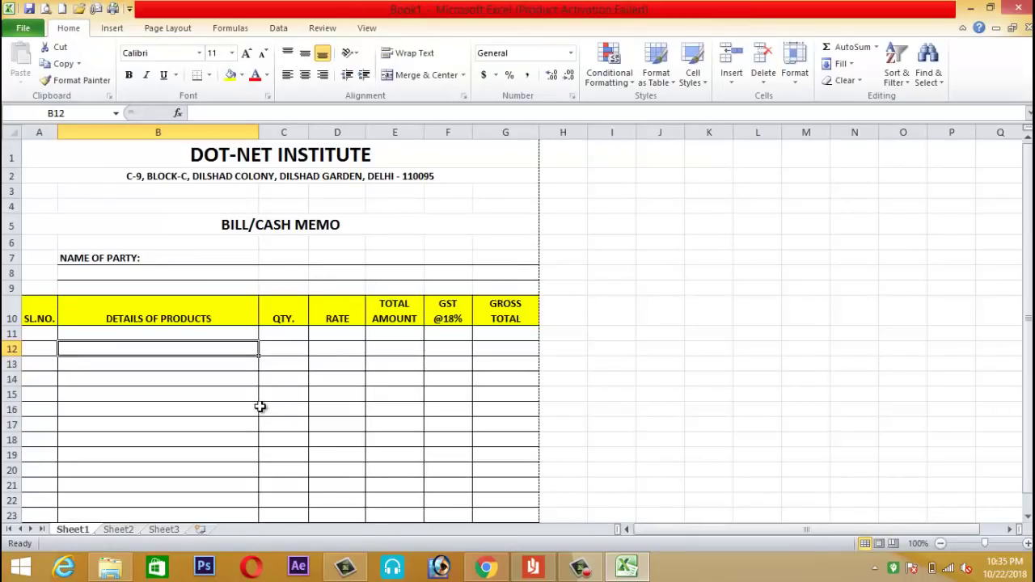
pyautogui.scroll(-2, 266, 405)
pyautogui.scroll(1, 323, 392)
pyautogui.scroll(1, 259, 356)
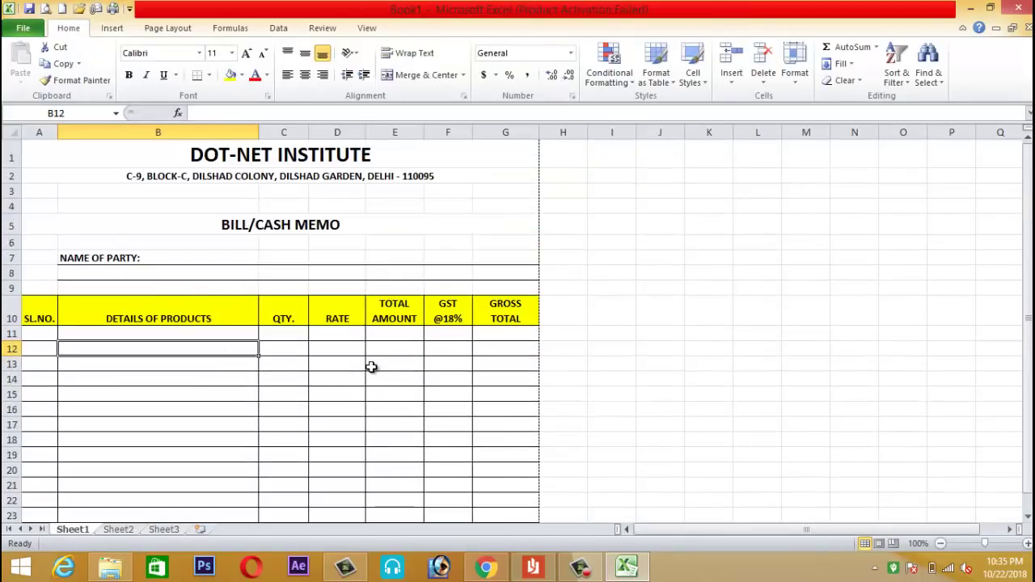
pyautogui.scroll(-2, 371, 367)
pyautogui.scroll(2, 321, 370)
pyautogui.scroll(-1, 319, 425)
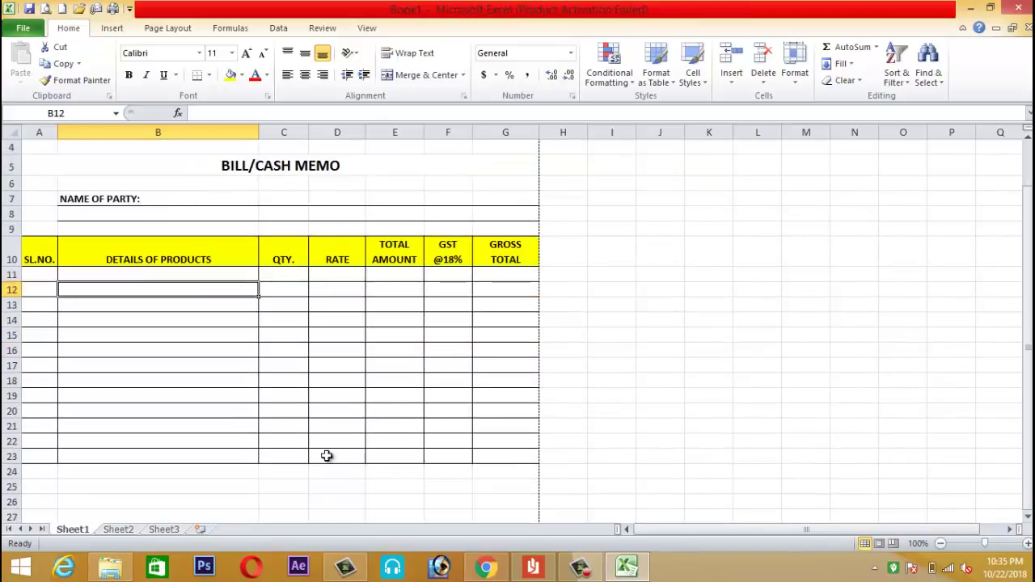
pyautogui.click(532, 567)
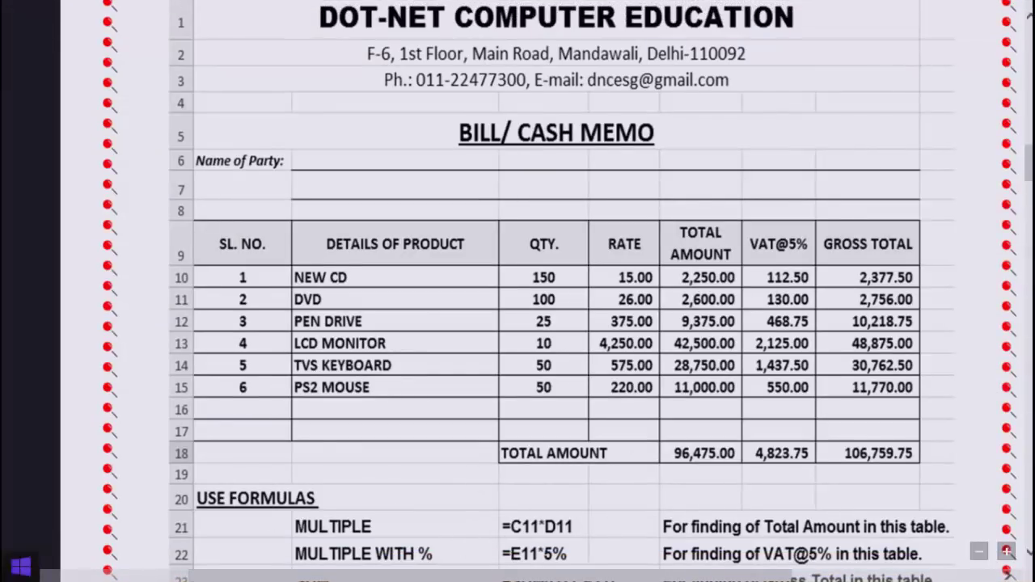
pyautogui.click(21, 566)
# - Enter the label 'Total Amount' in cell C24
pyautogui.click(153, 478)
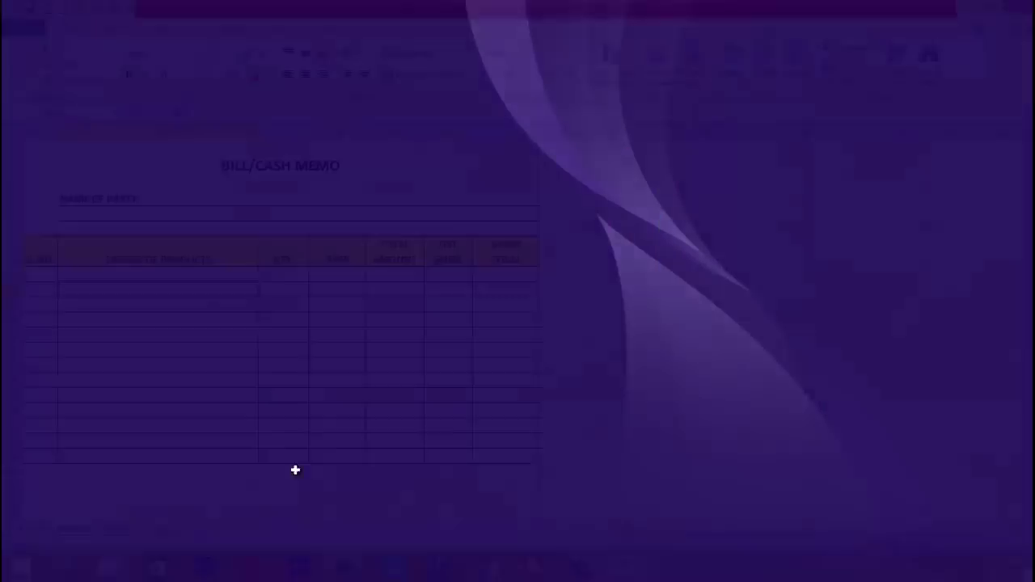
pyautogui.click(287, 476)
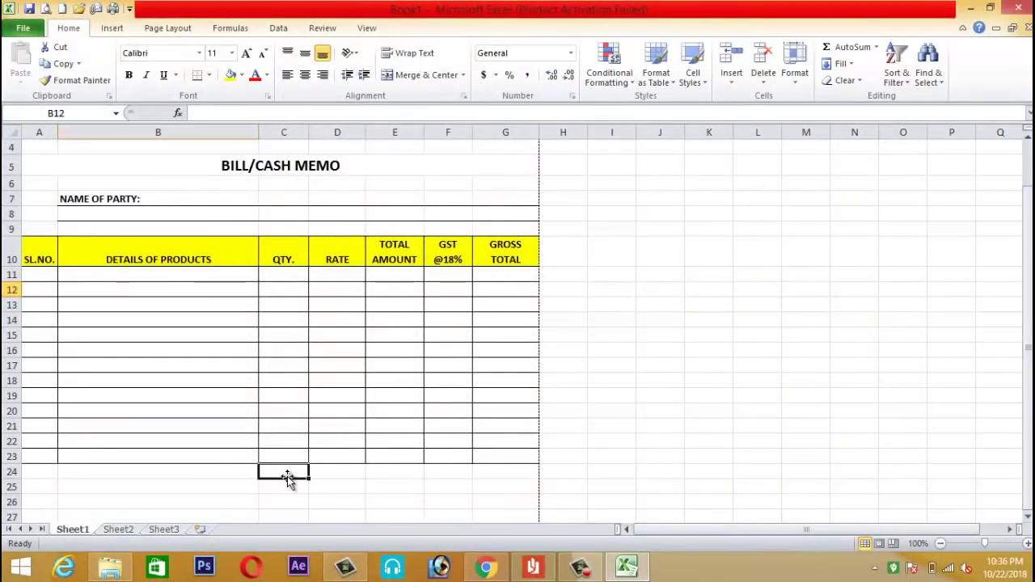
pyautogui.write('TOTAL')
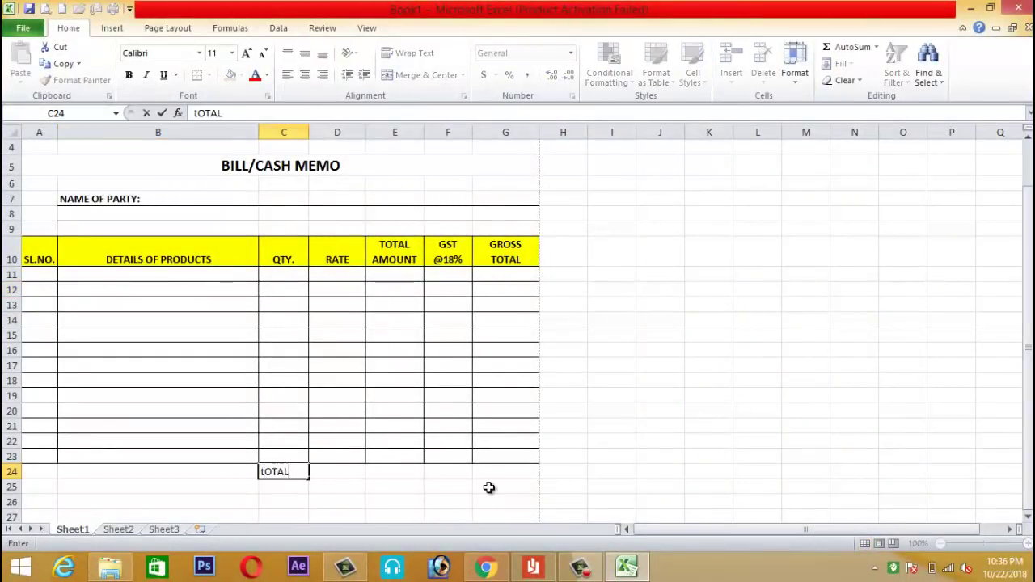
pyautogui.press('BackSpace')
pyautogui.press('BackSpace')
pyautogui.press('BackSpace')
pyautogui.write('otal')
pyautogui.press('BackSpace')
pyautogui.press('BackSpace')
pyautogui.press('BackSpace')
pyautogui.press('BackSpace')
pyautogui.write('otal')
pyautogui.press('Tab')
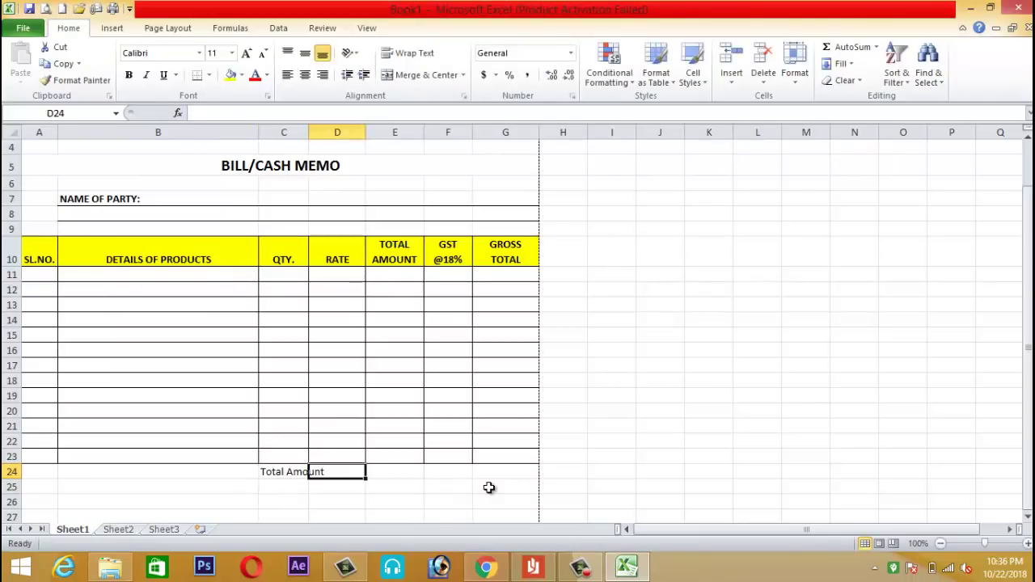
# - Apply All Borders to the total cells E24:G24
pyautogui.press('Tab')
pyautogui.hotkey('shift', 'Right')
pyautogui.hotkey('shift', 'Right')
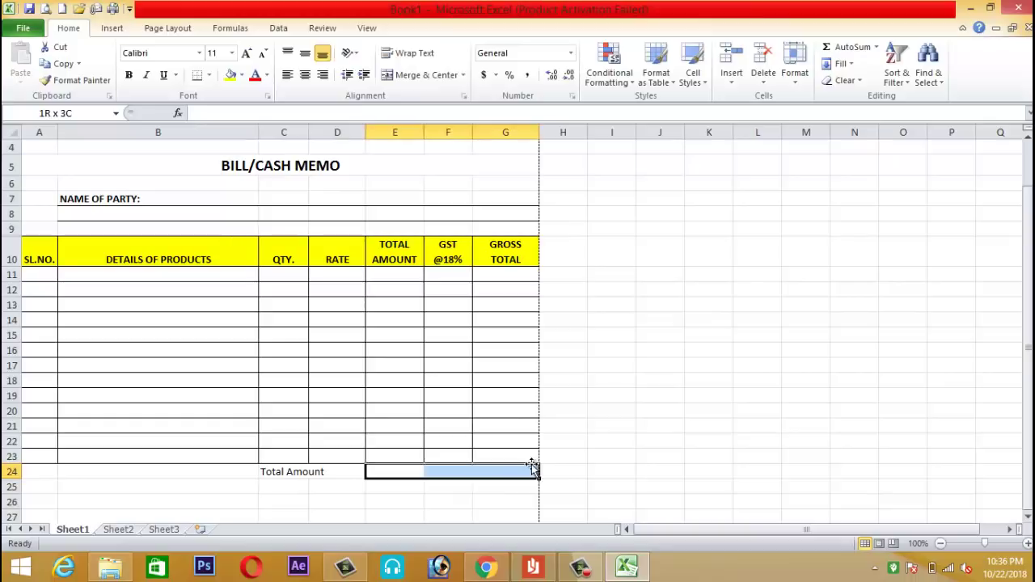
pyautogui.click(208, 74)
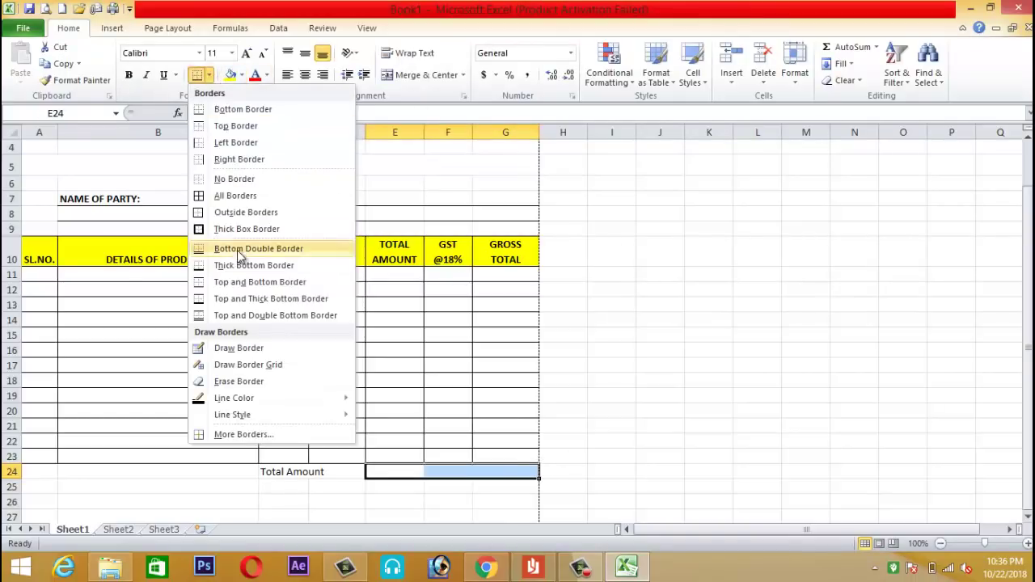
pyautogui.click(207, 195)
# - Give C24:D24 an outside border and bold the Total Amount label
pyautogui.moveTo(280, 472); pyautogui.dragTo(335, 475)
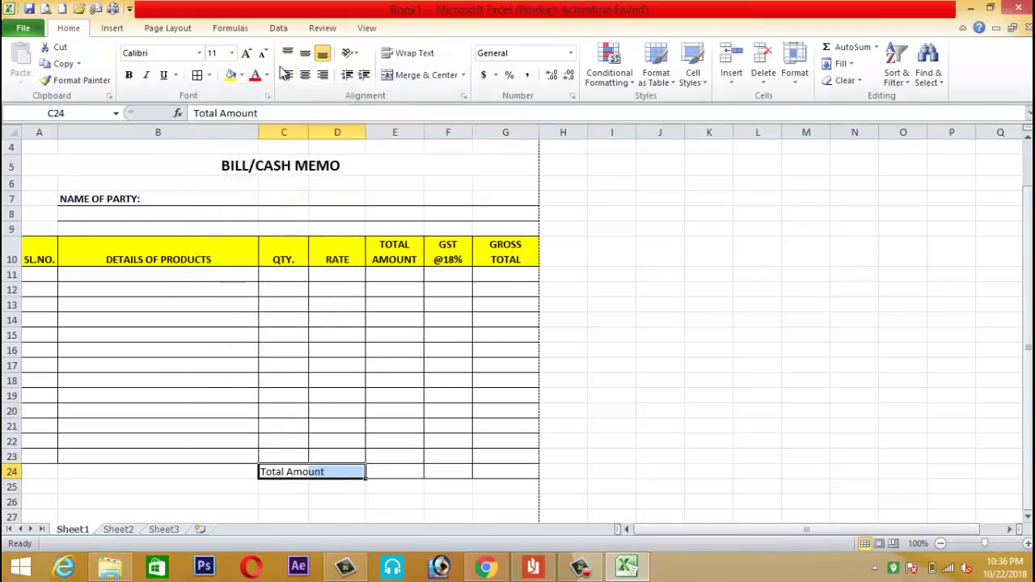
pyautogui.click(209, 75)
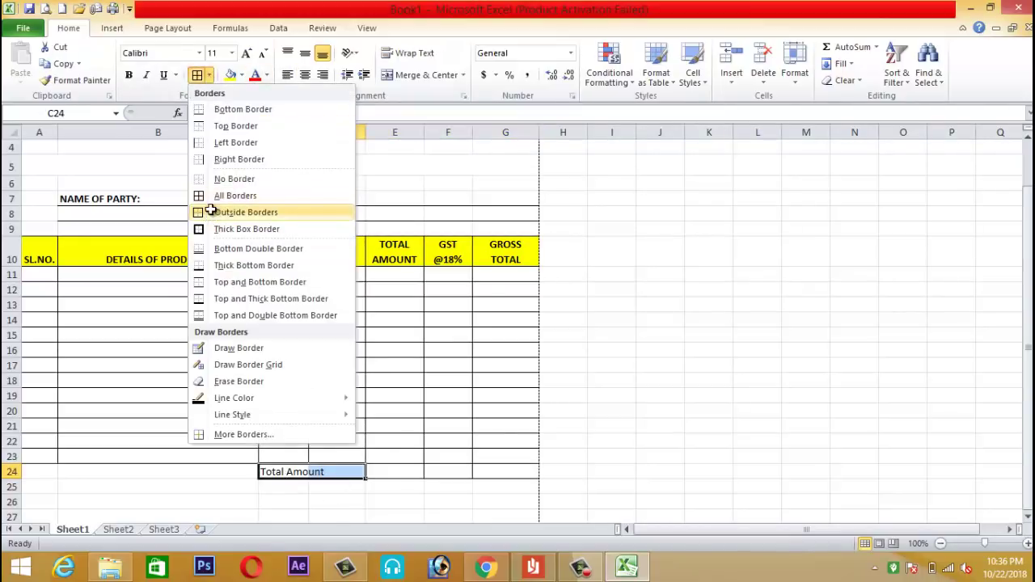
pyautogui.click(210, 211)
pyautogui.click(127, 74)
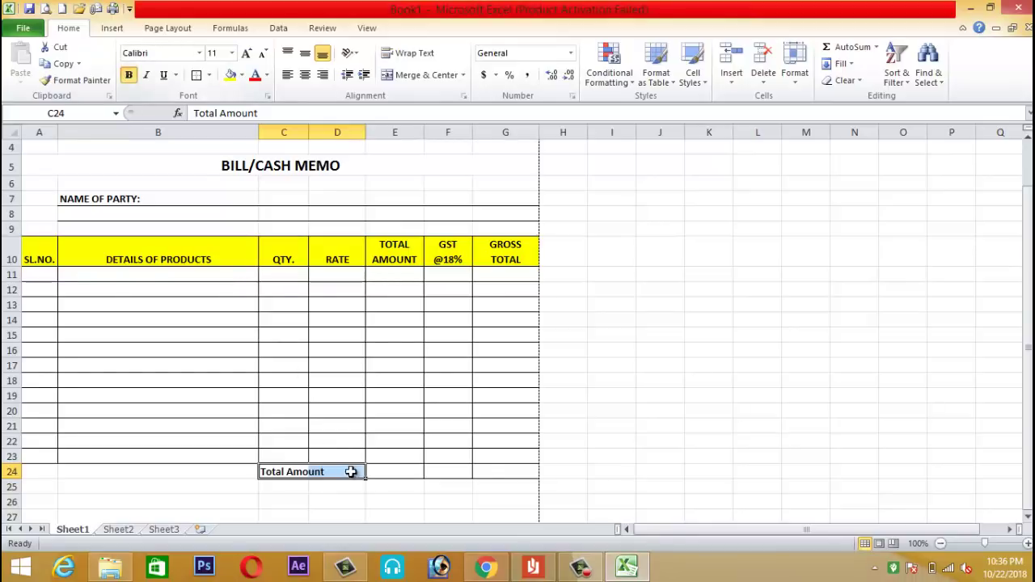
pyautogui.click(397, 499)
pyautogui.click(392, 471)
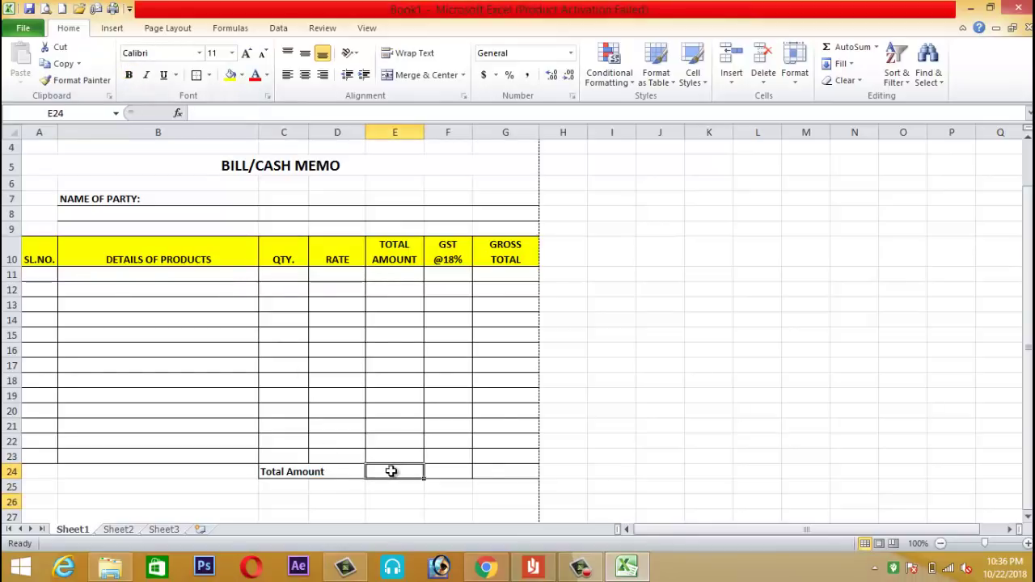
pyautogui.click(434, 475)
pyautogui.click(515, 467)
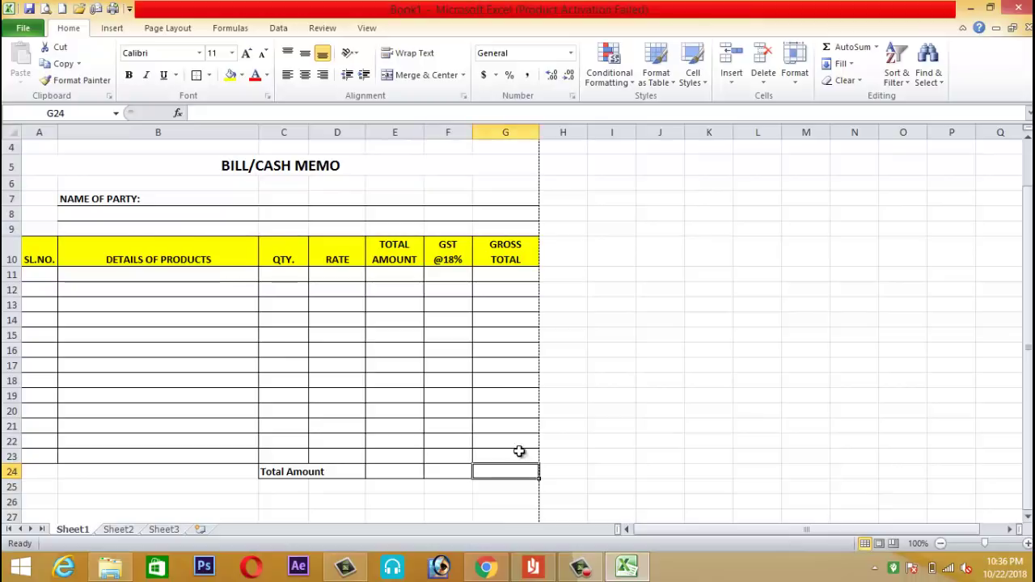
pyautogui.click(206, 476)
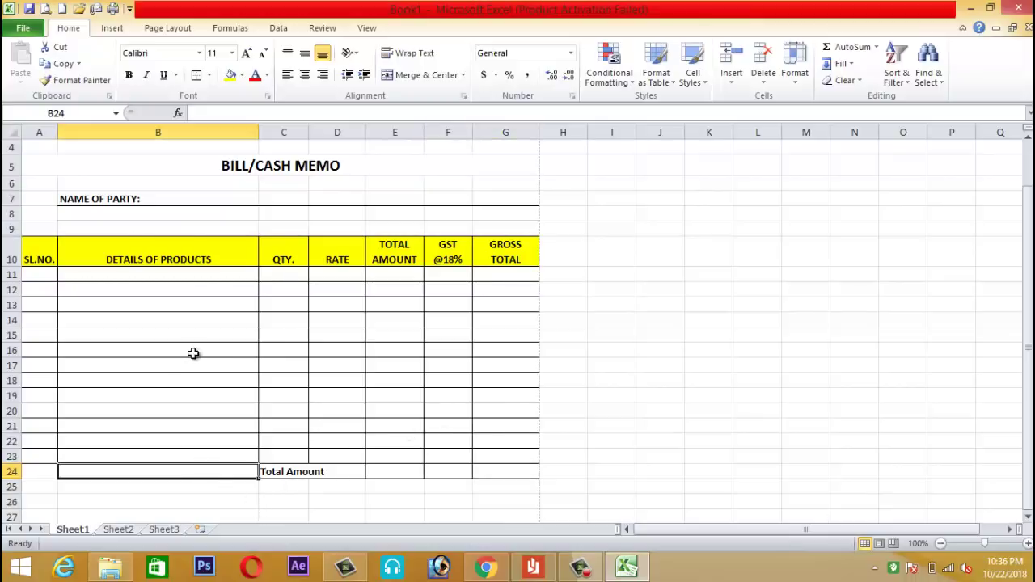
# - Fill row 11 with serial 1 and product CD at quantity 10 and rate 10
pyautogui.scroll(1, 407, 377)
pyautogui.scroll(-3, 418, 379)
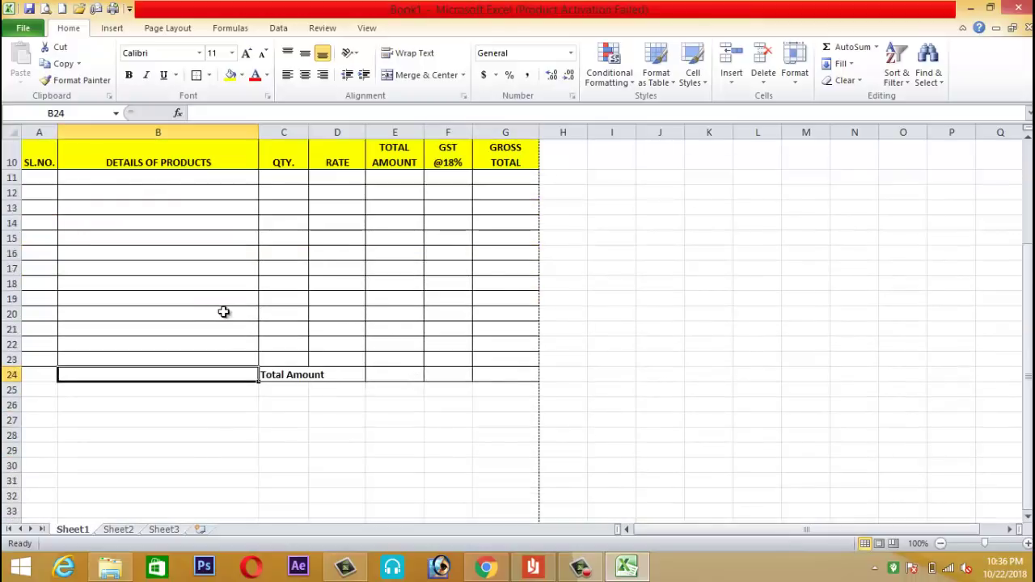
pyautogui.scroll(1, 299, 322)
pyautogui.scroll(1, 299, 322)
pyautogui.scroll(-1, 308, 329)
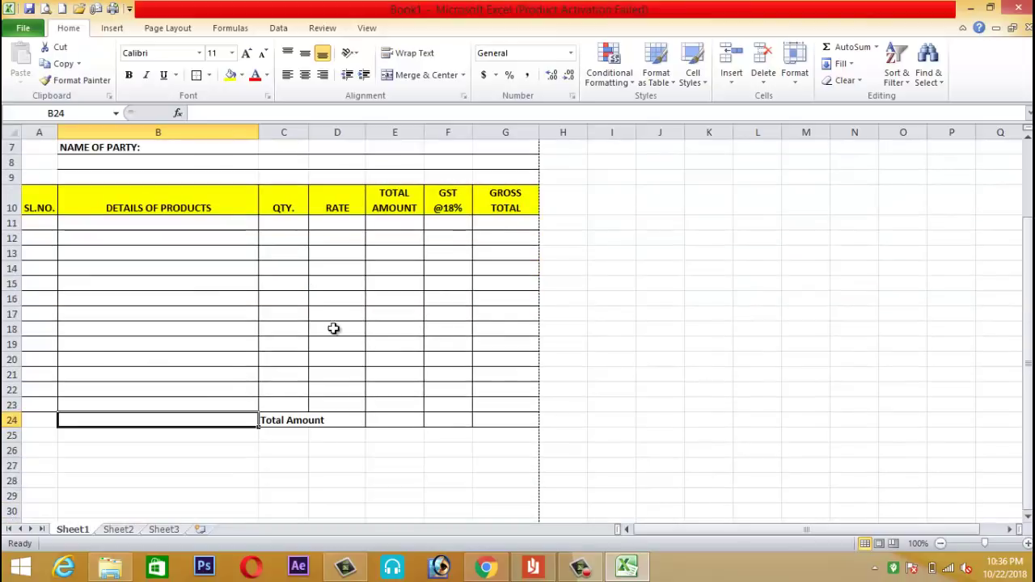
pyautogui.scroll(2, 373, 322)
pyautogui.click(43, 339)
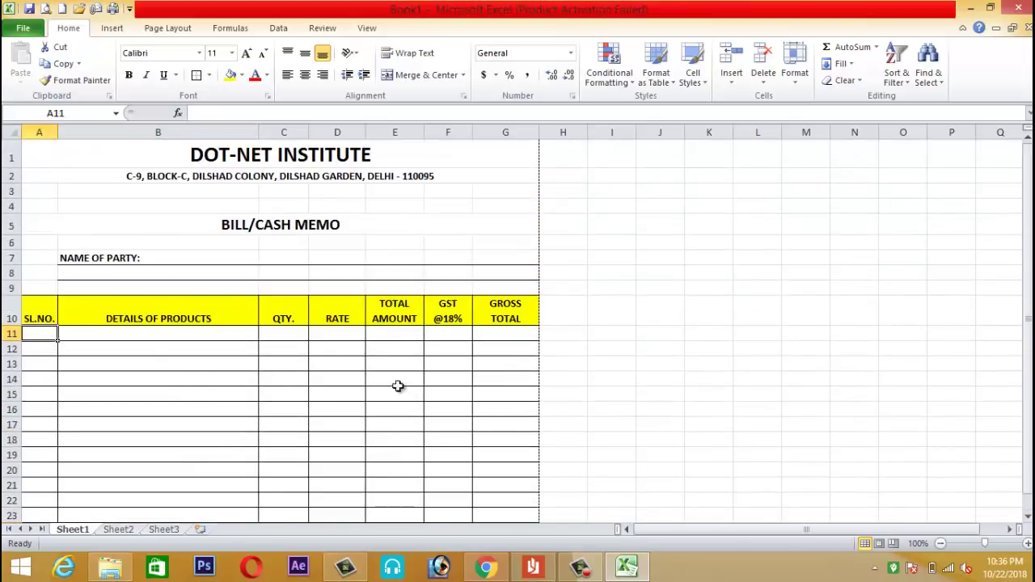
pyautogui.write('1')
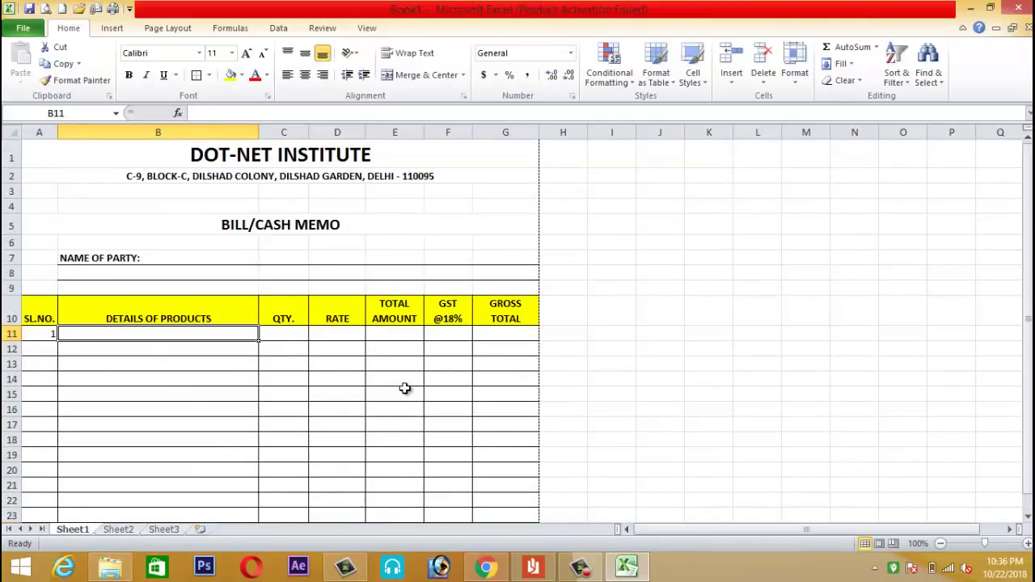
pyautogui.write('cd')
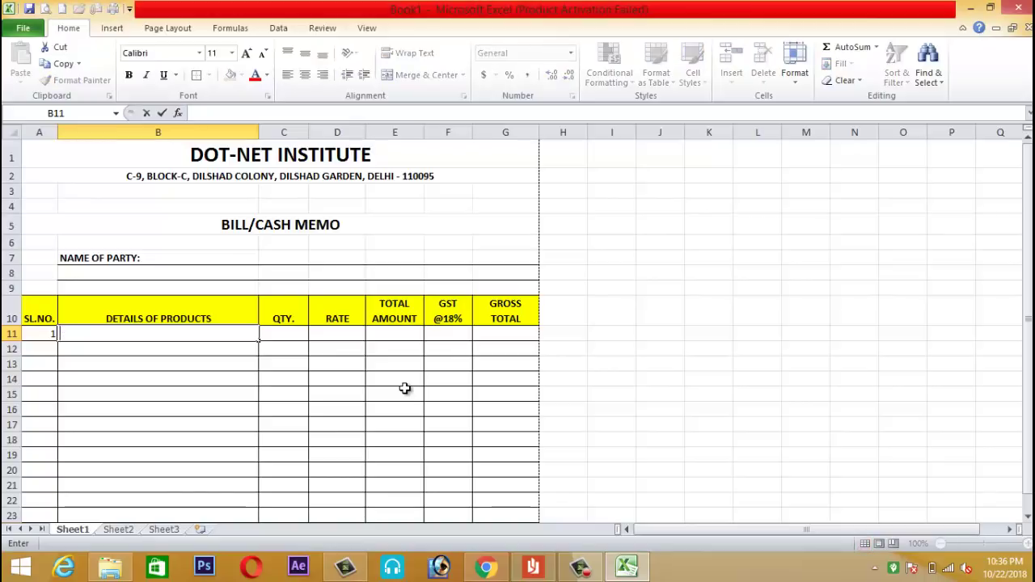
pyautogui.press('Tab')
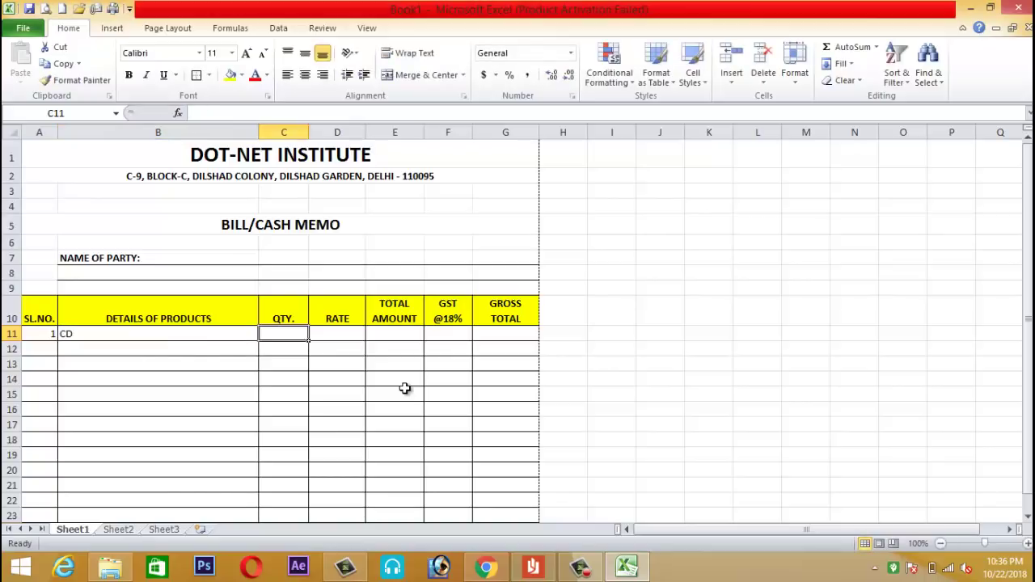
pyautogui.write('10')
pyautogui.press('Tab')
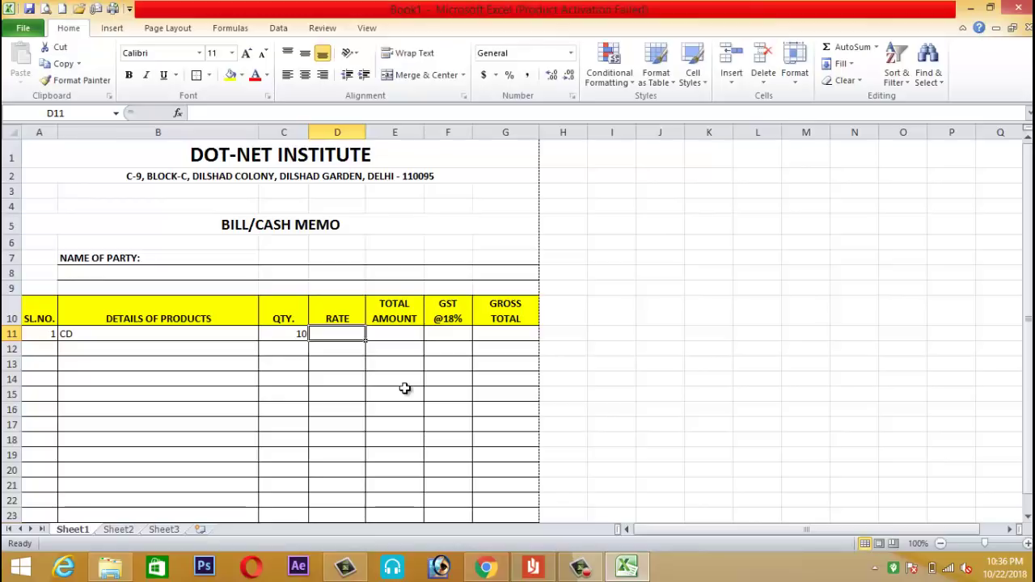
pyautogui.write('10')
pyautogui.press('Return')
# - Add serial 2 and list DVD, HARD DISK, PEN DRIVE, KEYBOARD, MOUSE and POWER CODE
pyautogui.write('2')
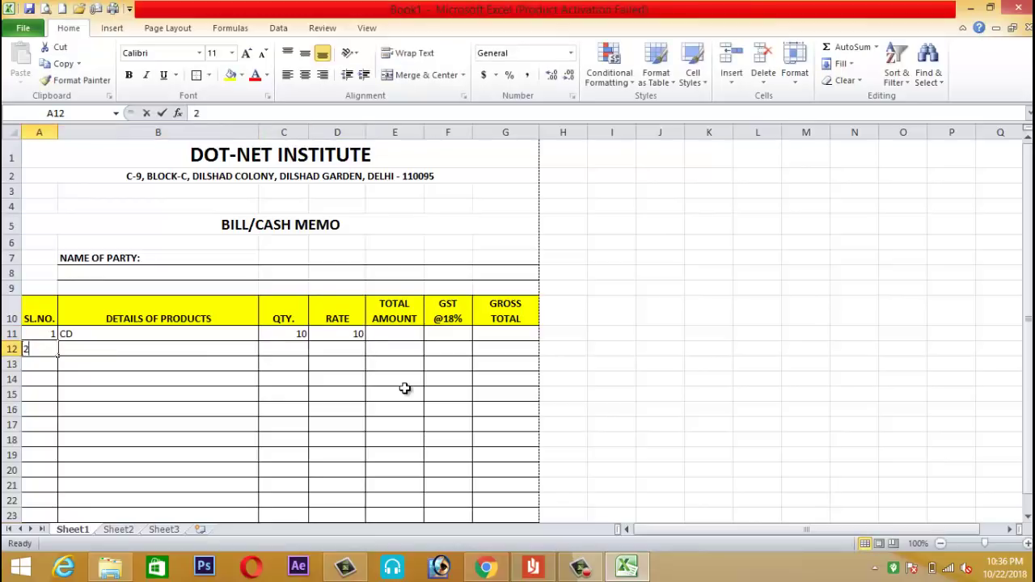
pyautogui.press('Return')
pyautogui.press('Tab')
pyautogui.press('Up')
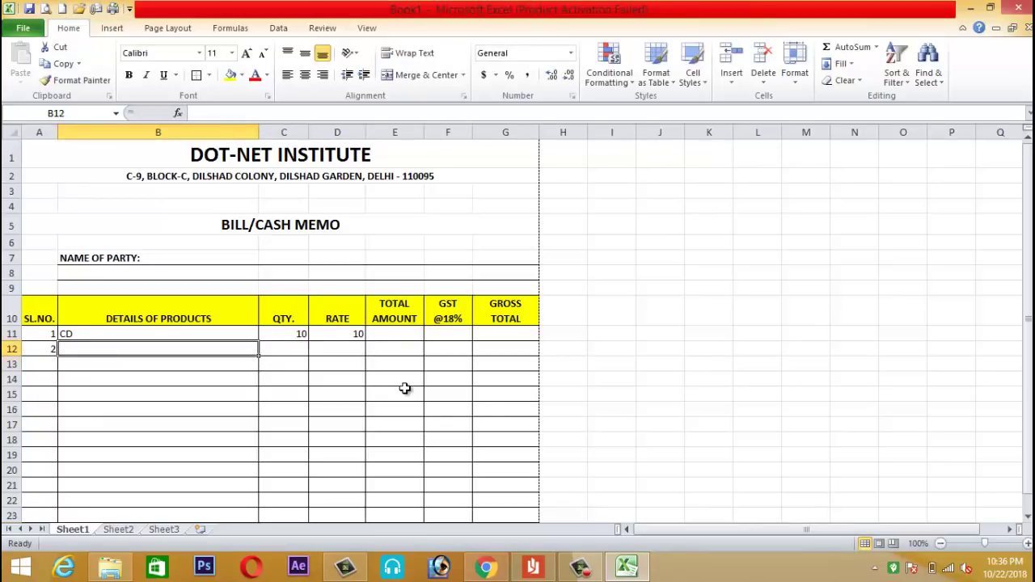
pyautogui.write('VDD')
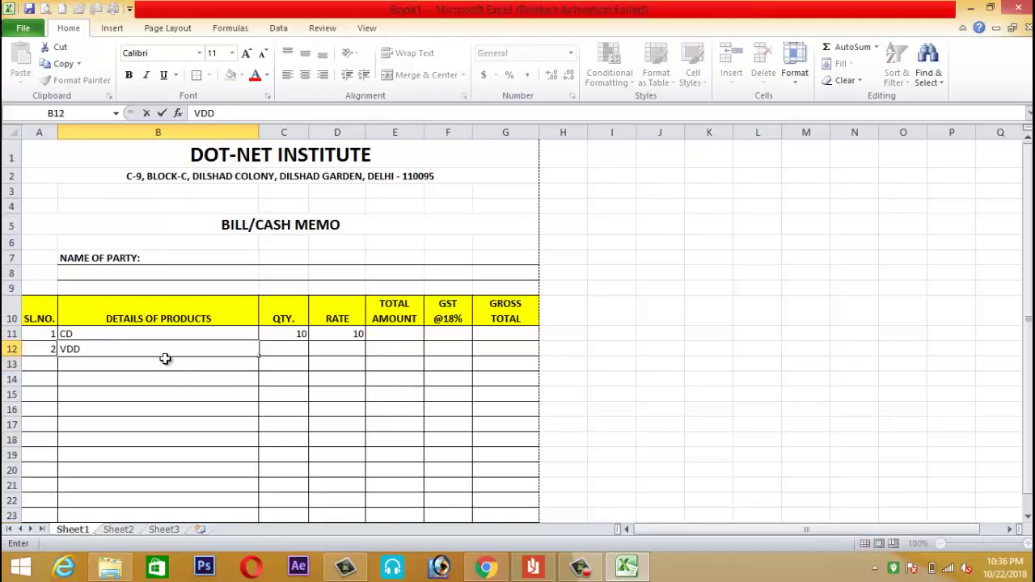
pyautogui.press('BackSpace')
pyautogui.press('BackSpace')
pyautogui.write('V')
pyautogui.press('Return')
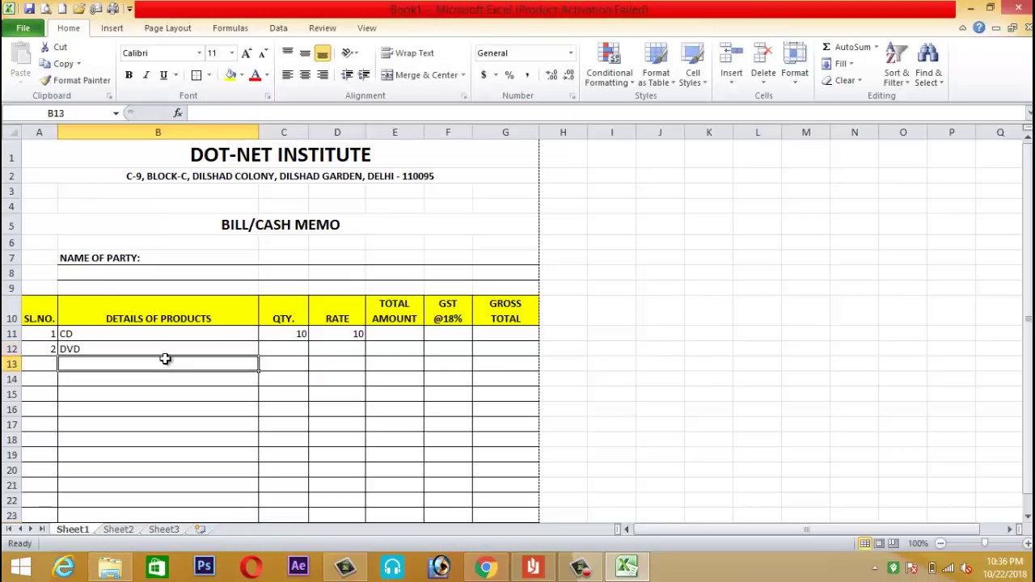
pyautogui.write('HARD DISK')
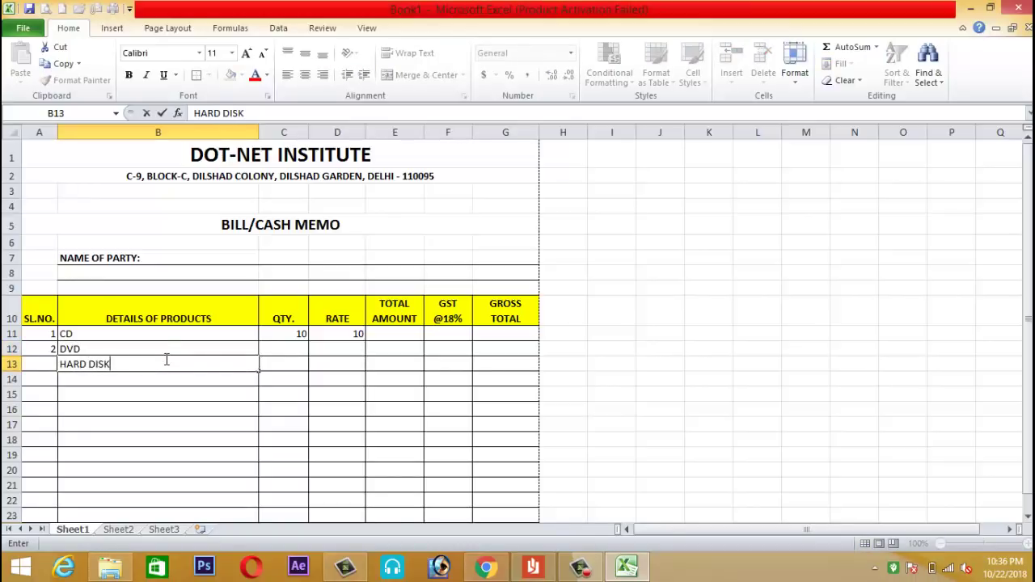
pyautogui.press('Return')
pyautogui.write('PEN DEIV')
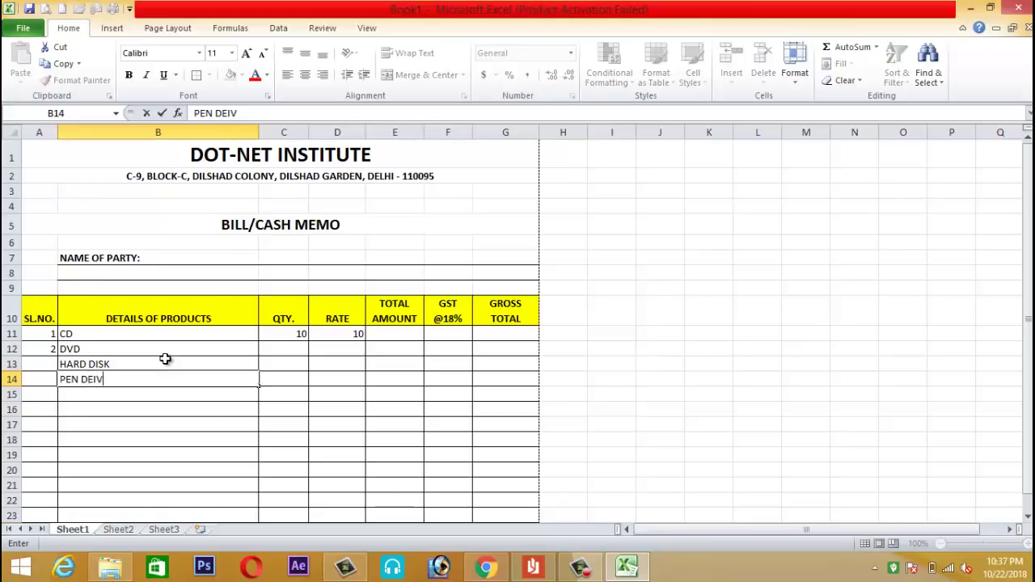
pyautogui.write('E')
pyautogui.write('RIVE')
pyautogui.press('Return')
pyautogui.write('K')
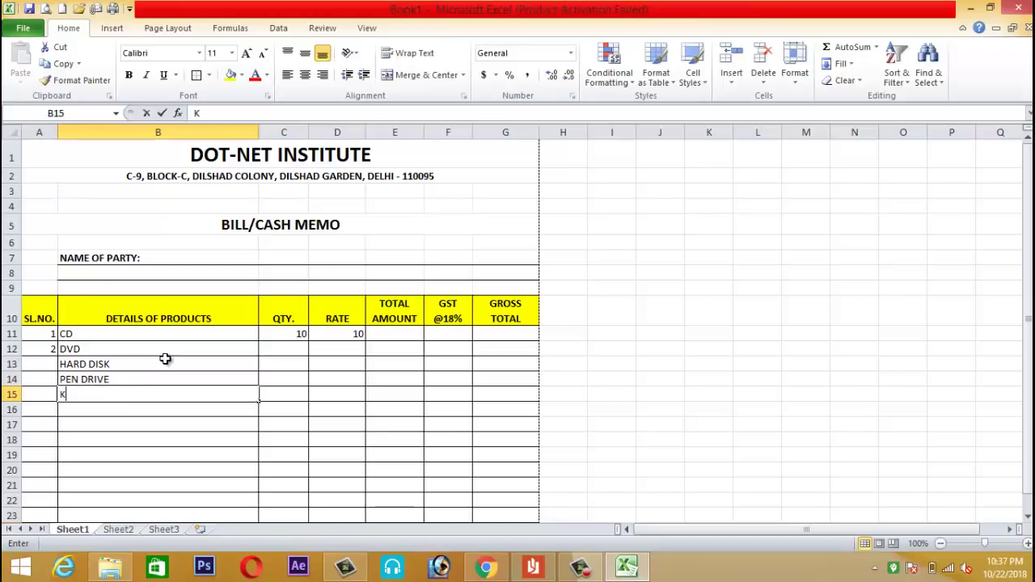
pyautogui.write('EYBOARD')
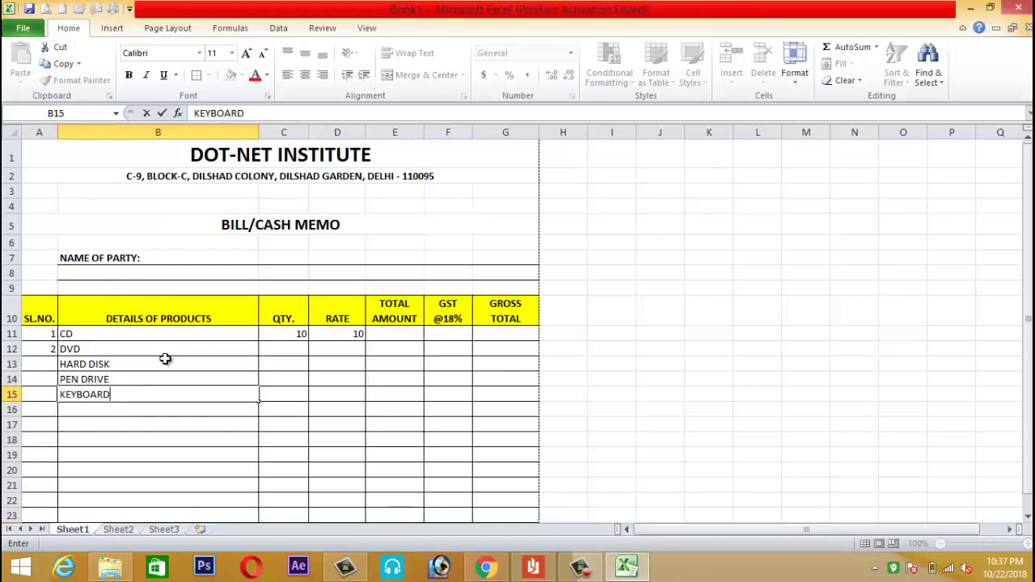
pyautogui.press('Return')
pyautogui.write('MOUSS')
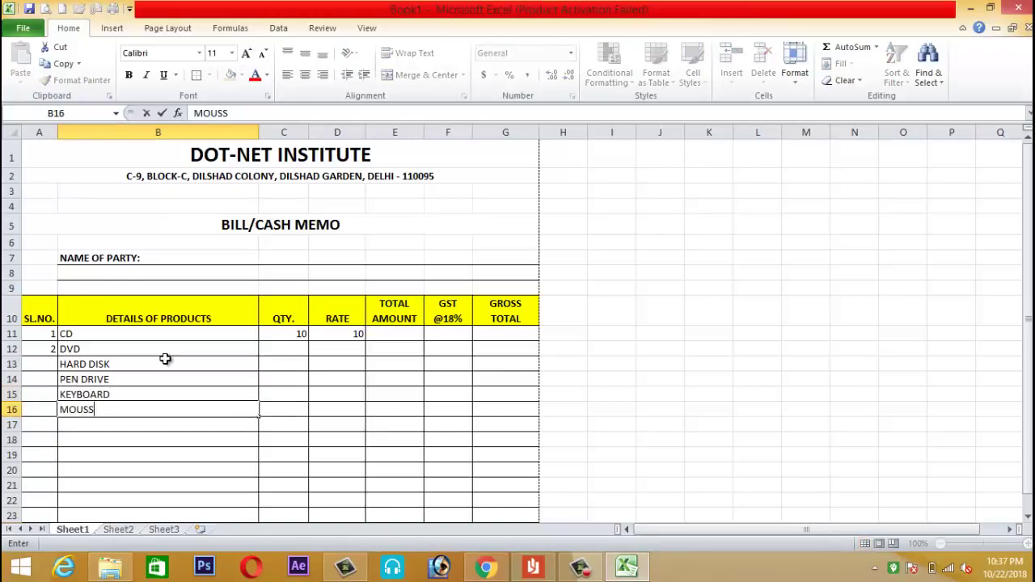
pyautogui.press('BackSpace')
pyautogui.write('E')
pyautogui.press('Return')
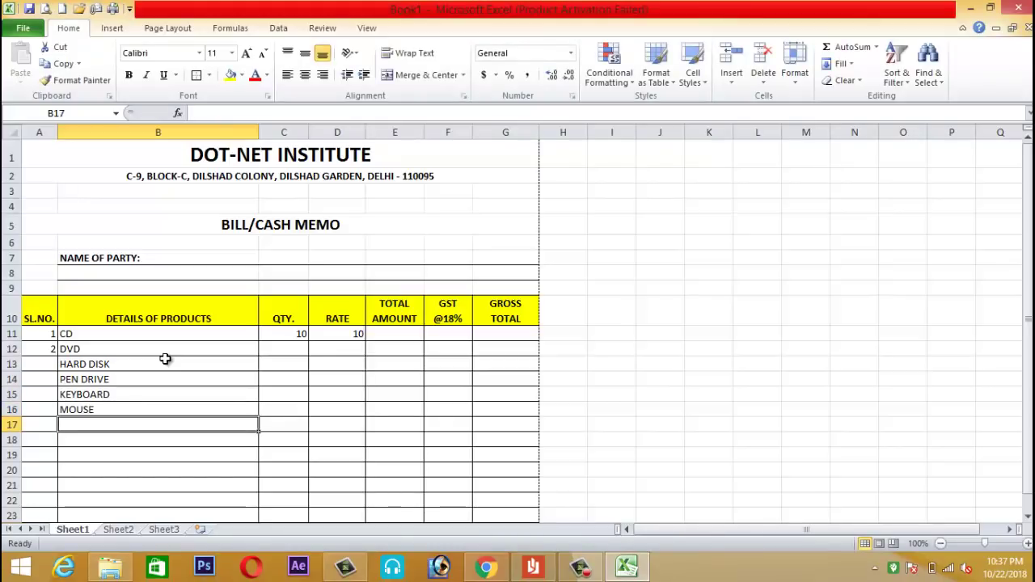
pyautogui.write('POWER')
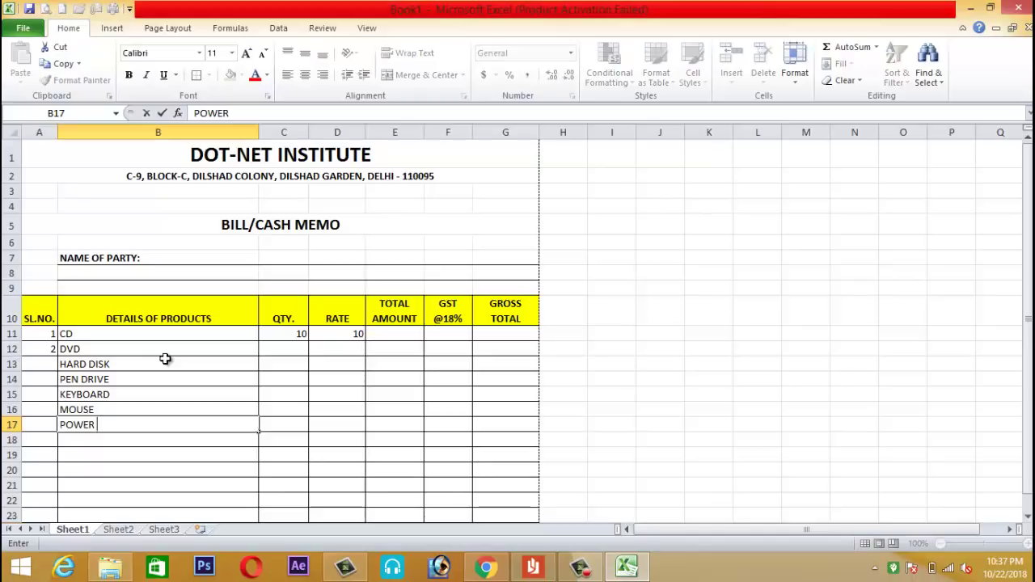
pyautogui.write(' CODE')
pyautogui.press('Right')
# - Number the remaining products with serials 3 through 7
pyautogui.press('Left')
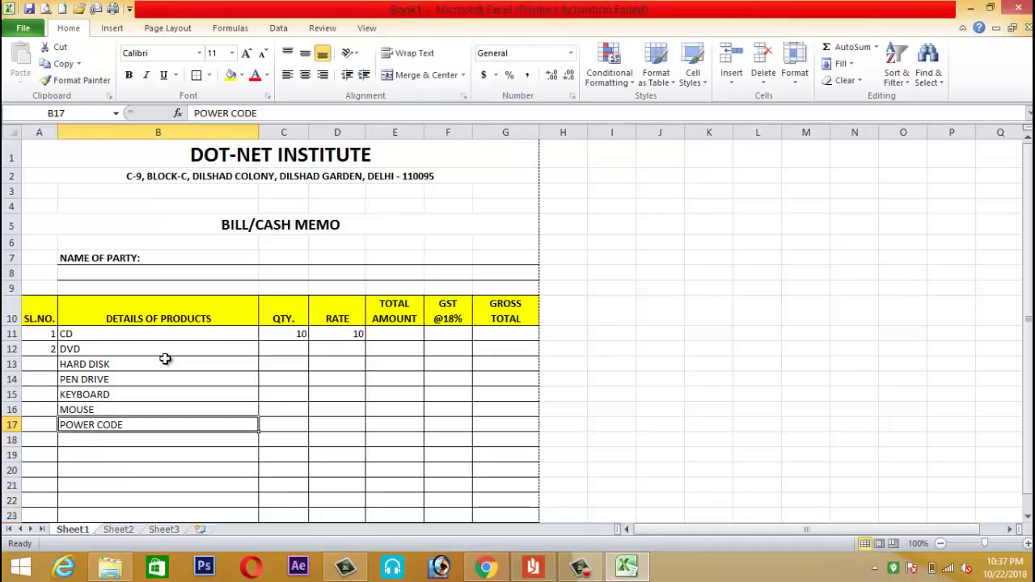
pyautogui.press('Left')
pyautogui.press('Up')
pyautogui.press('Up')
pyautogui.press('Up')
pyautogui.press('Up')
pyautogui.press('Down')
pyautogui.write('3')
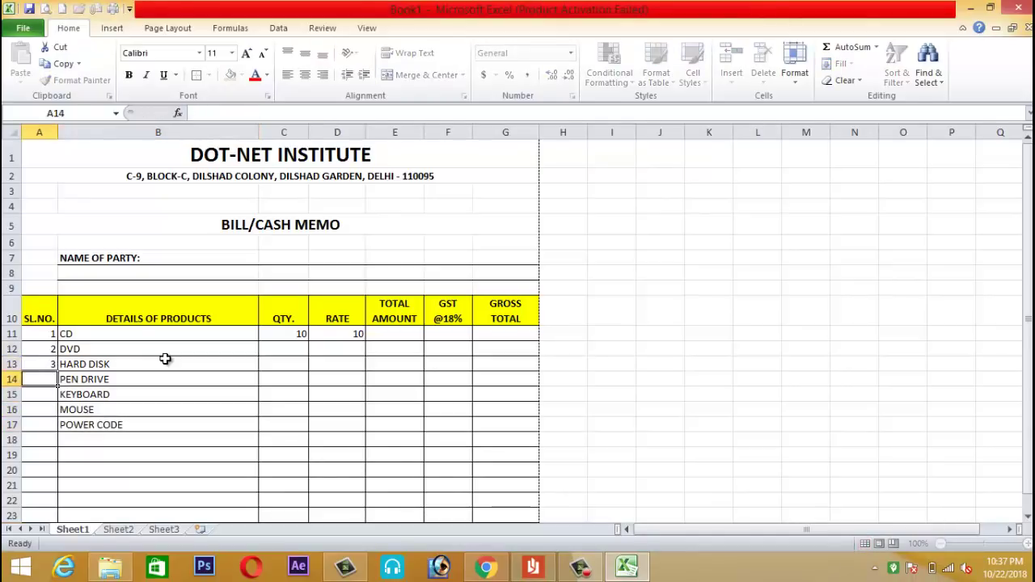
pyautogui.write(' 4 5 67')
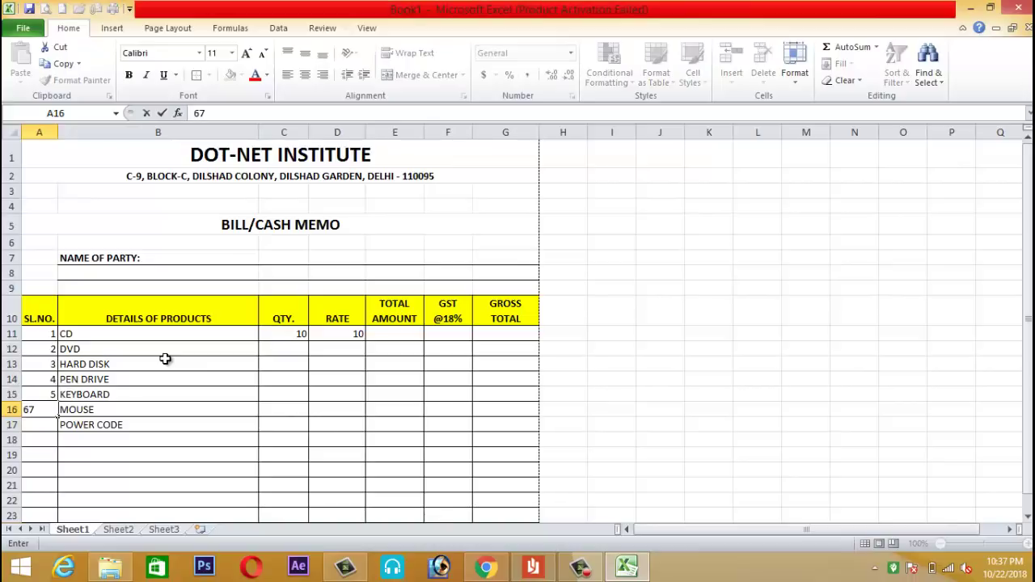
pyautogui.press('BackSpace')
pyautogui.press('Return')
pyautogui.write('7')
pyautogui.press('Right')
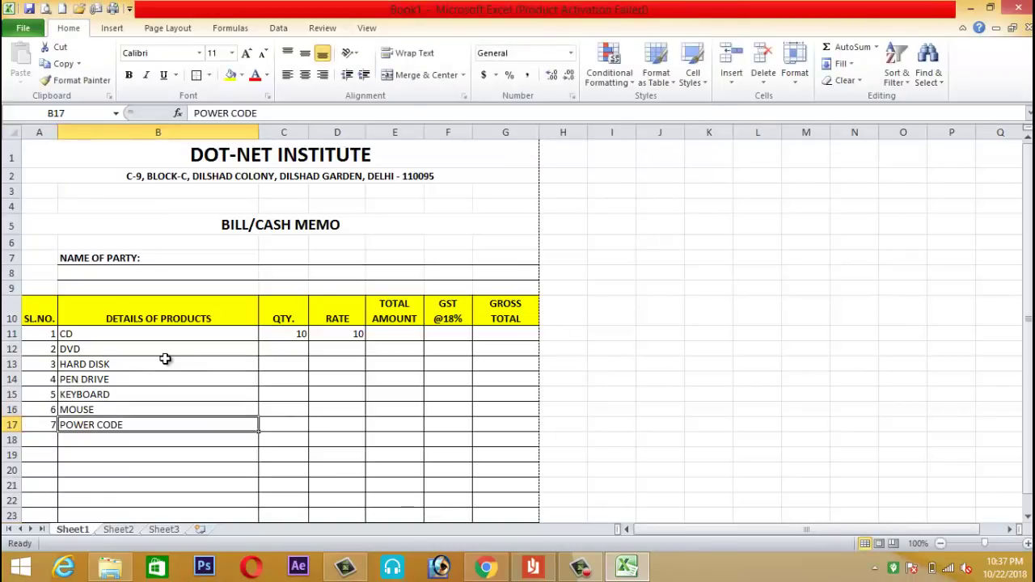
pyautogui.press('Up')
pyautogui.press('Up')
pyautogui.press('Up')
pyautogui.press('Up')
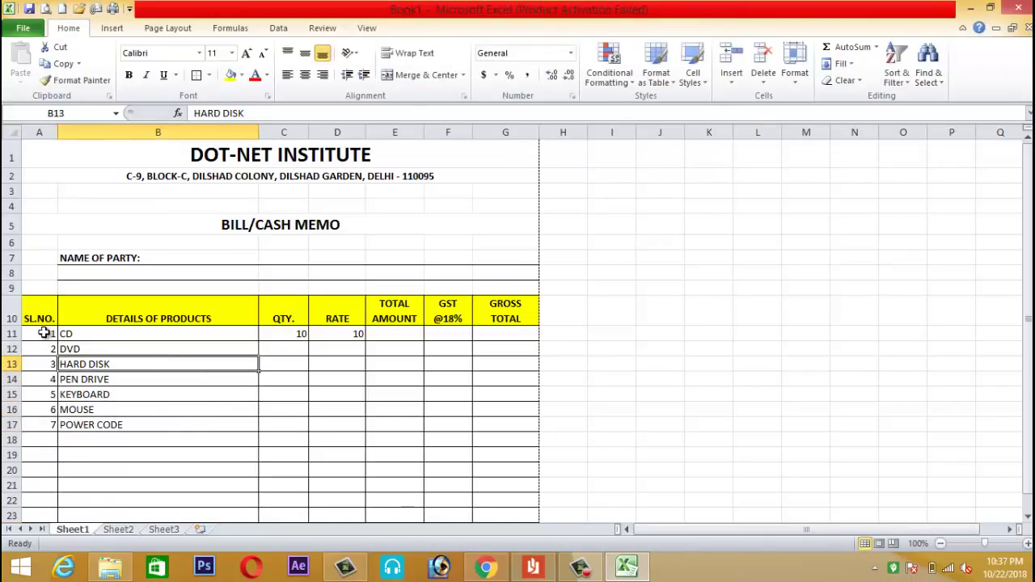
# - Centre the serial numbers 1–7 in A11:A17
pyautogui.moveTo(44, 333); pyautogui.dragTo(44, 426)
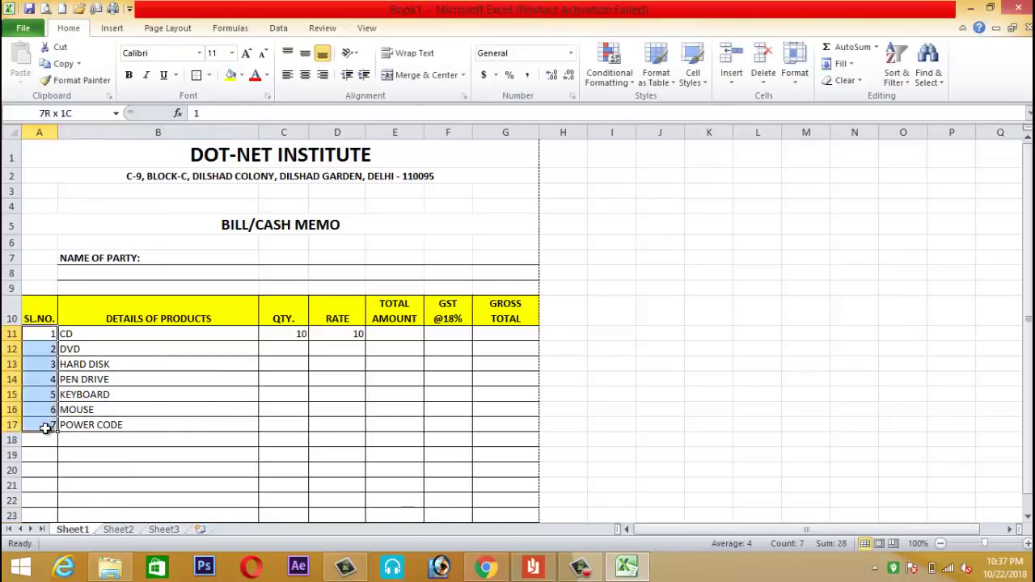
pyautogui.click(306, 74)
pyautogui.click(207, 410)
# - Enter rates 25, 3250, 350, 450, 250 and 100 for DVD through POWER CODE
pyautogui.click(298, 335)
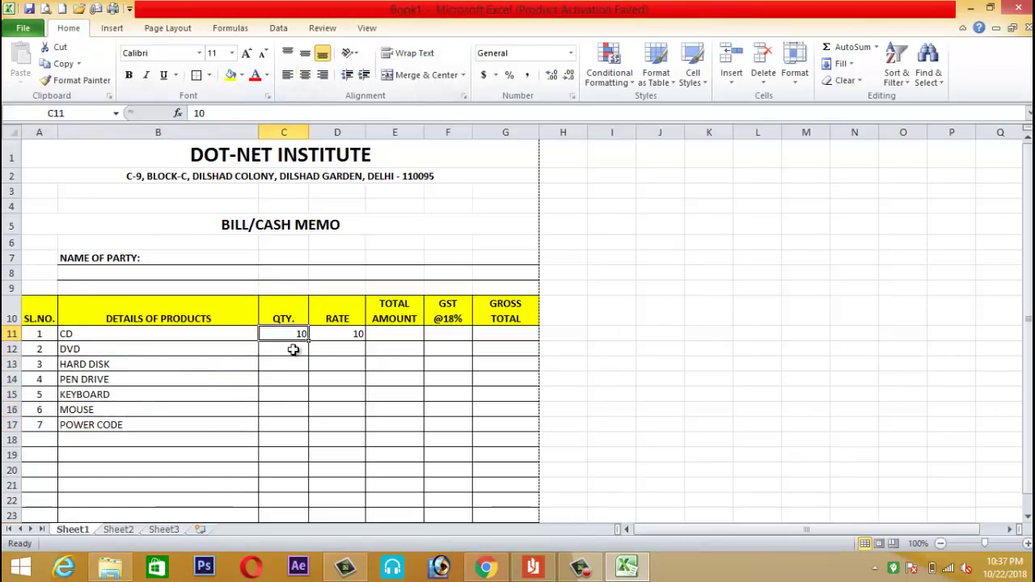
pyautogui.click(291, 351)
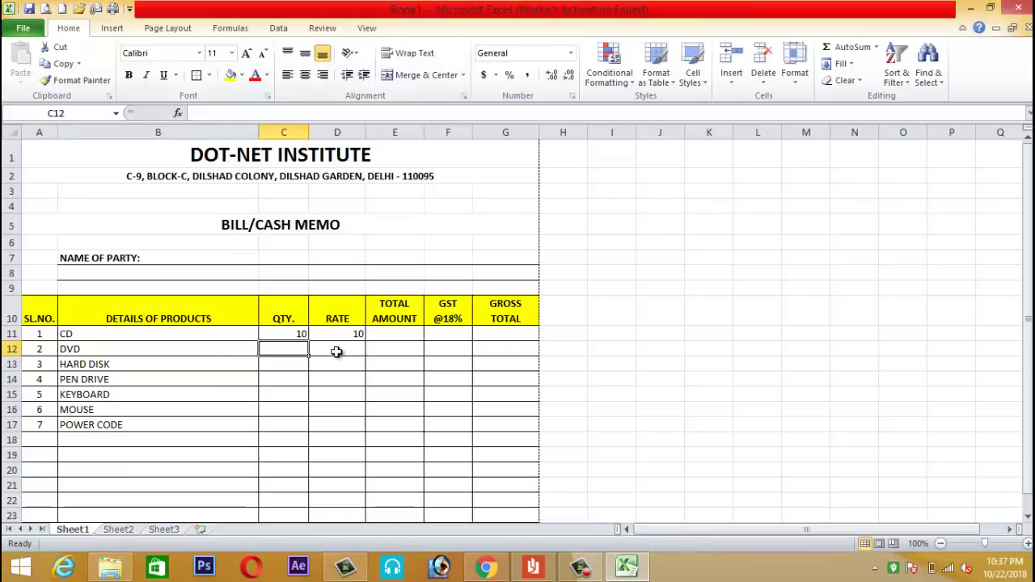
pyautogui.click(338, 351)
pyautogui.click(340, 334)
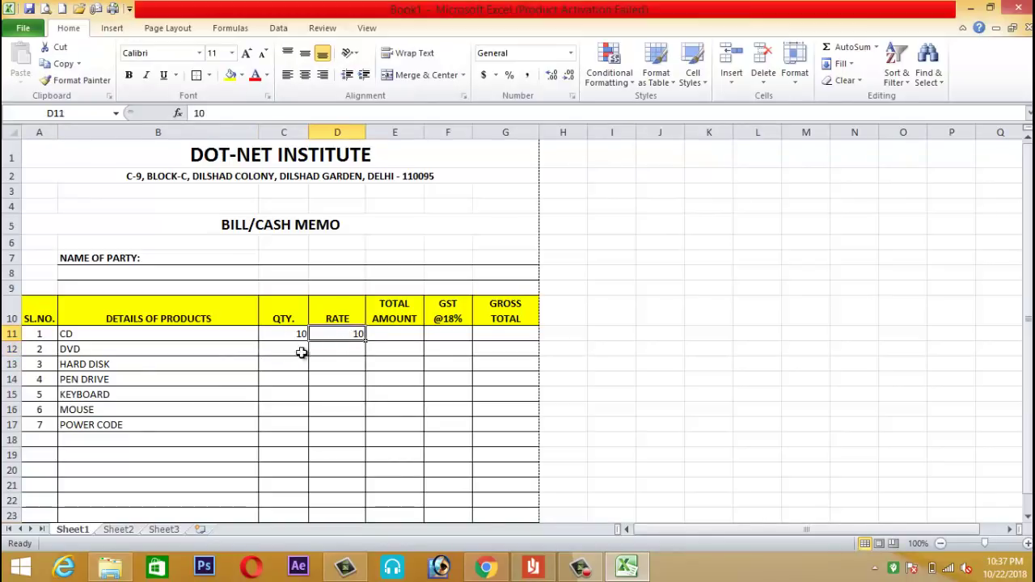
pyautogui.click(337, 354)
pyautogui.click(356, 335)
pyautogui.click(345, 347)
pyautogui.write('25')
pyautogui.press('Return')
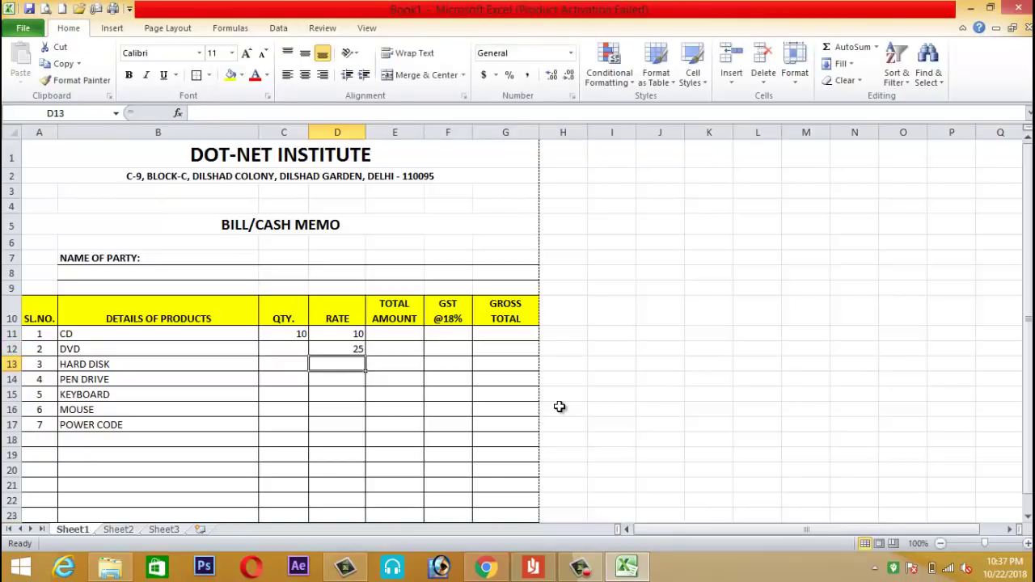
pyautogui.write('3250')
pyautogui.press('Return')
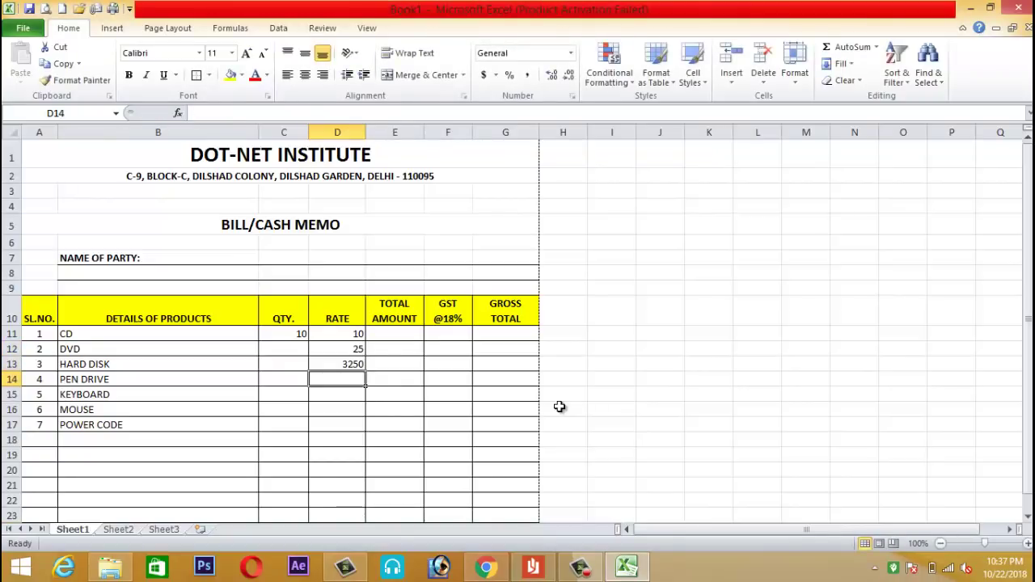
pyautogui.write('350')
pyautogui.press('Return')
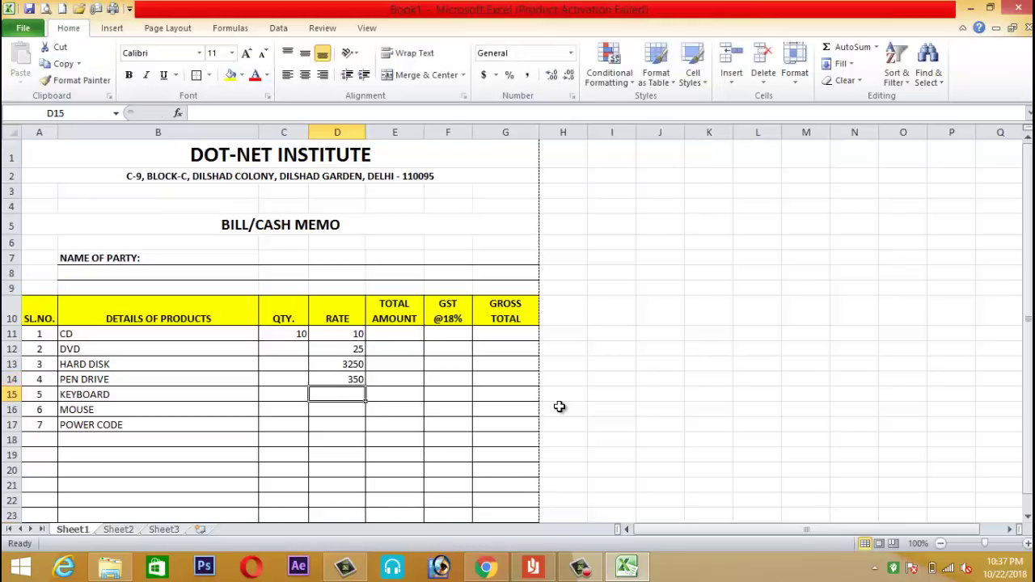
pyautogui.write('450')
pyautogui.press('Return')
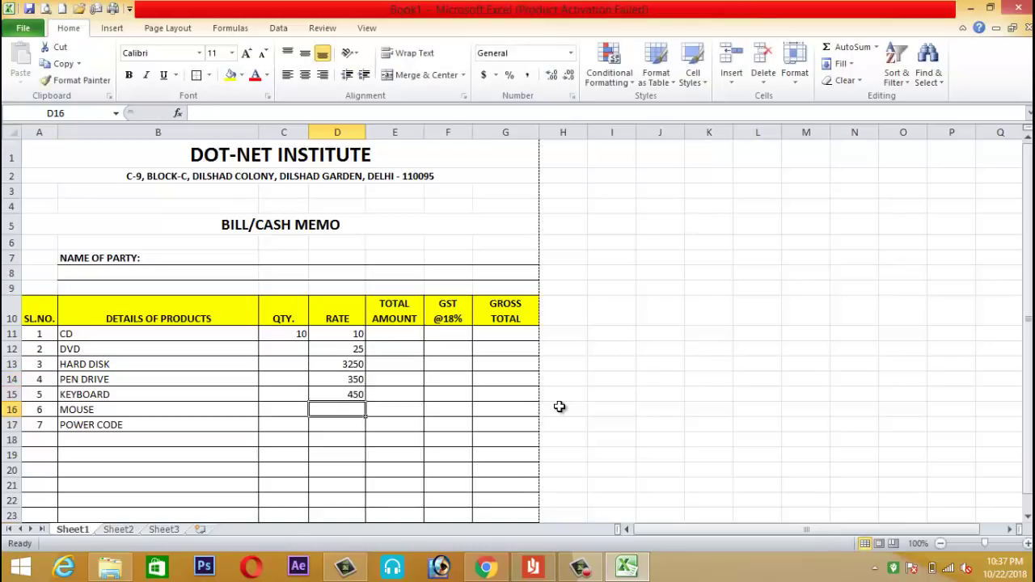
pyautogui.write('250')
pyautogui.press('Return')
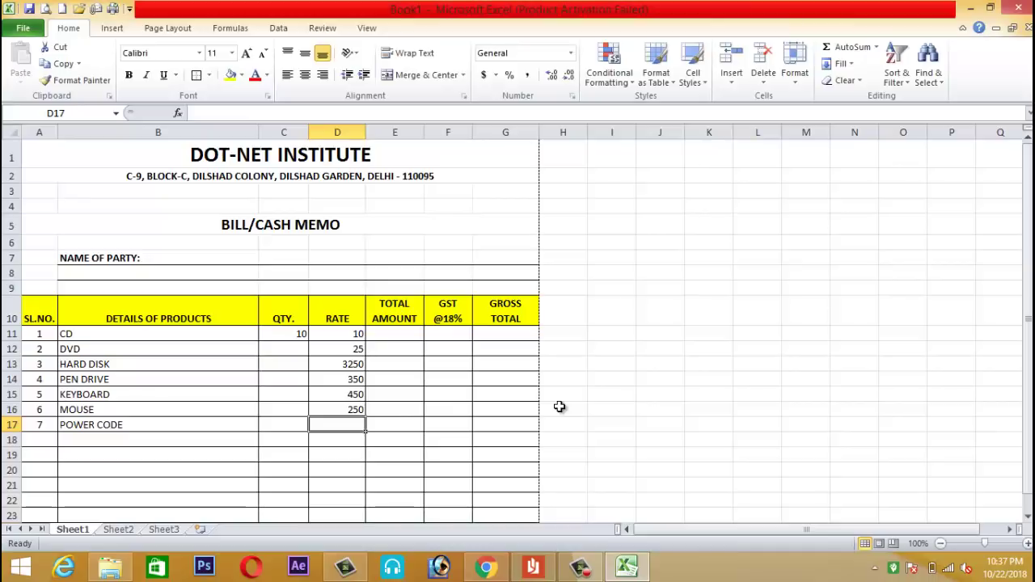
pyautogui.write('100')
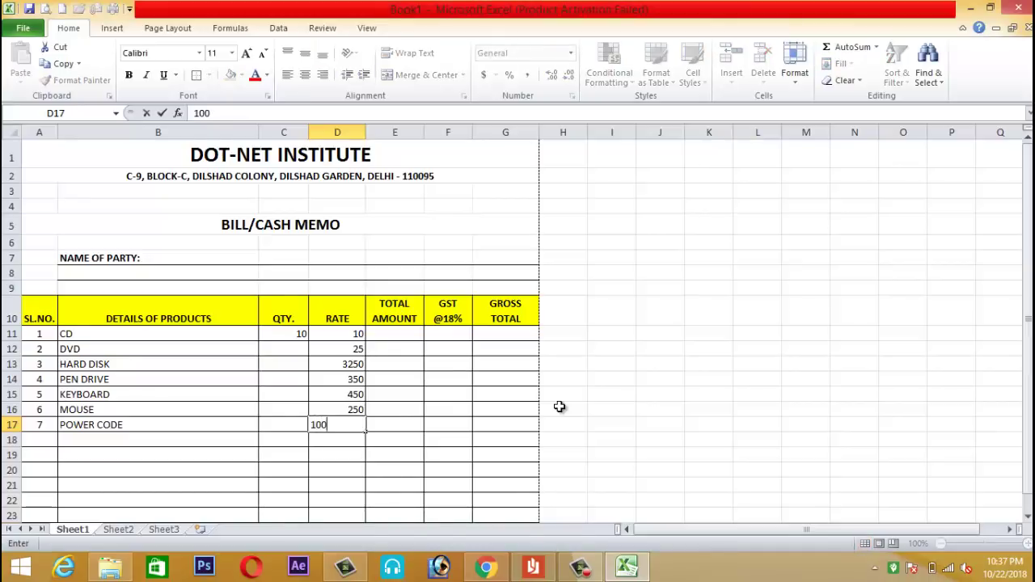
pyautogui.press('Tab')
pyautogui.press('Up')
pyautogui.press('Up')
pyautogui.press('Up')
pyautogui.press('Up')
pyautogui.press('Up')
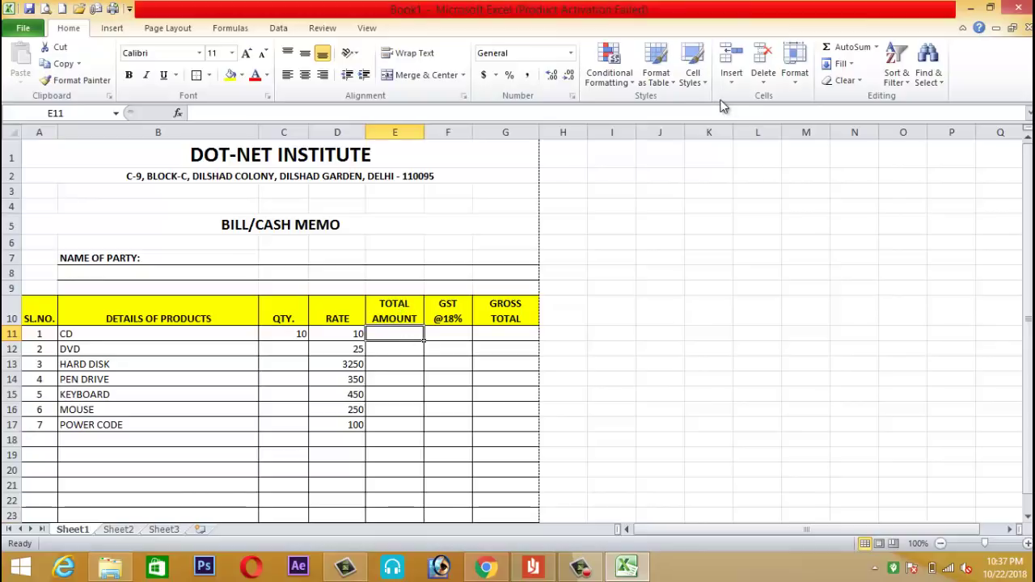
# - Enter =C11*D11 in E11 and fill it down to E17, giving 100 for CD
pyautogui.click(853, 47)
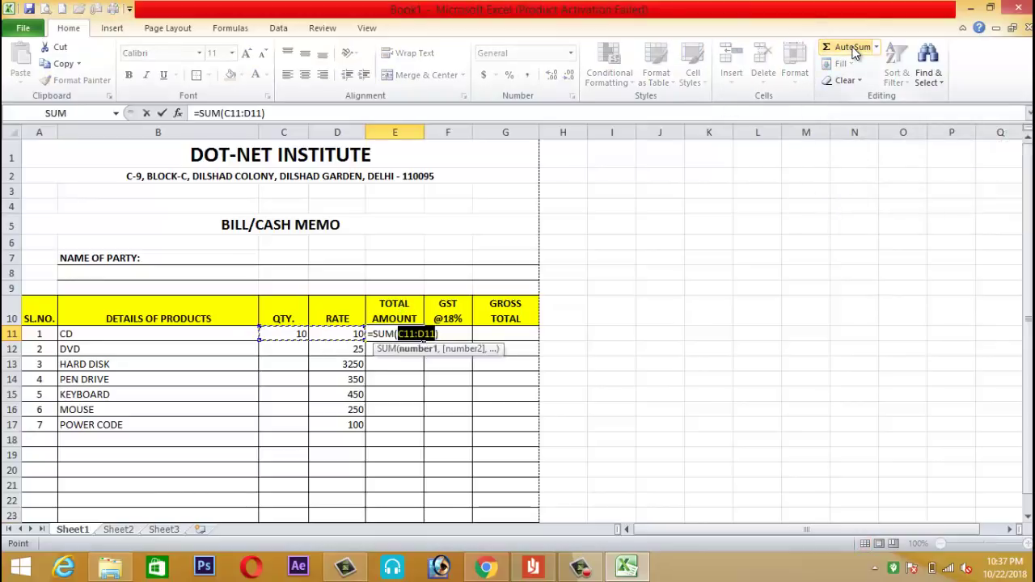
pyautogui.press('Escape')
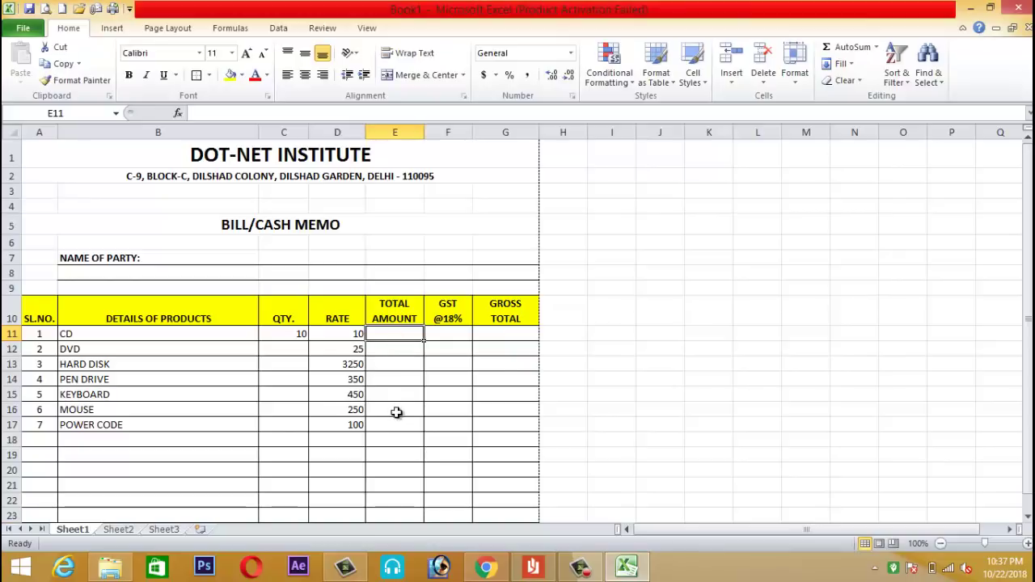
pyautogui.write('=')
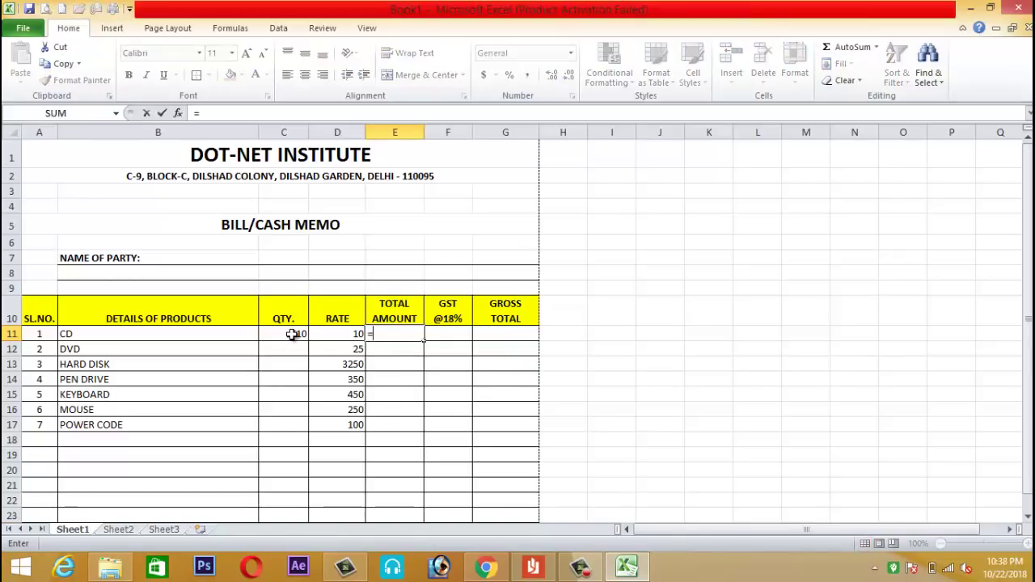
pyautogui.click(292, 334)
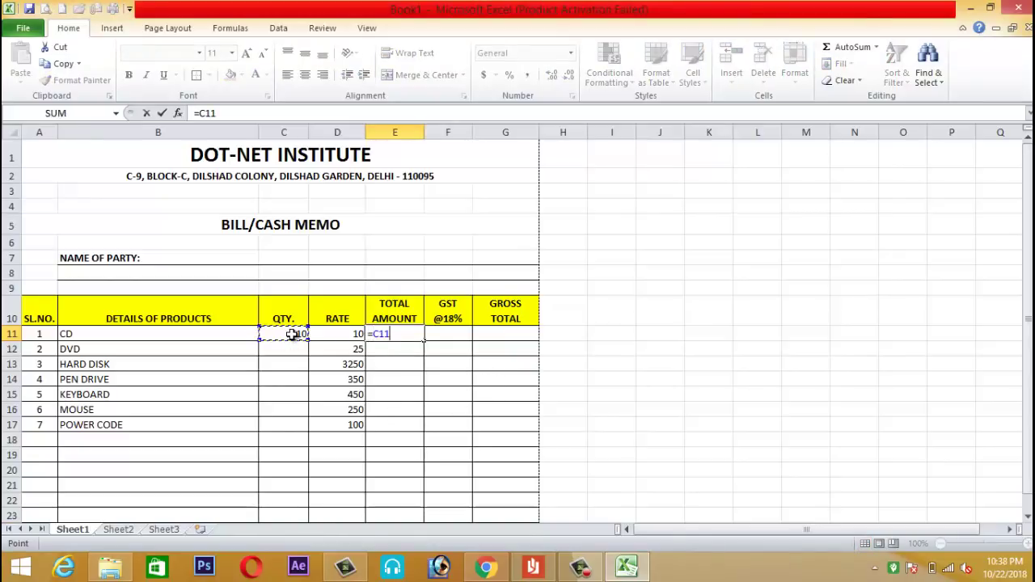
pyautogui.click(345, 333)
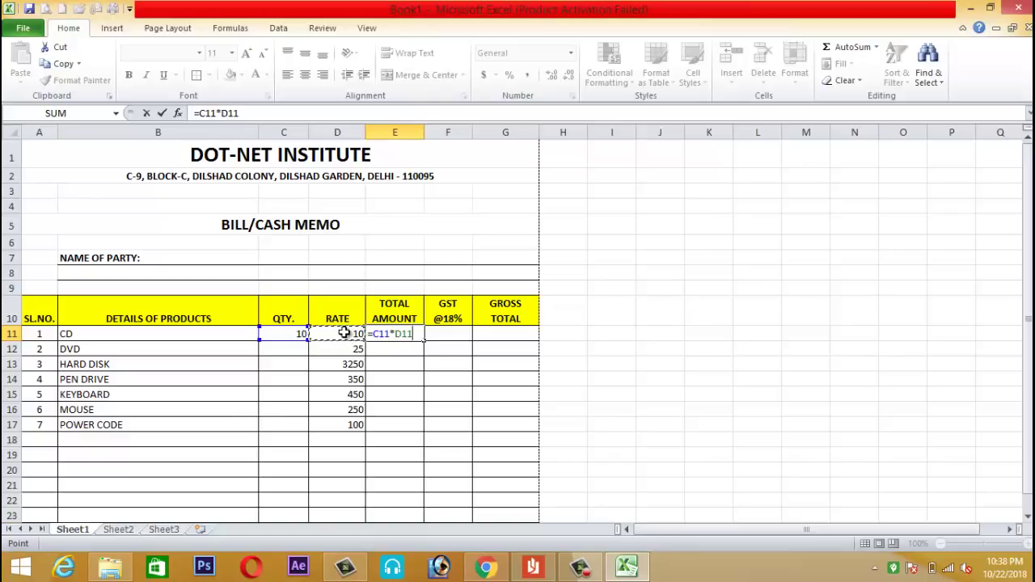
pyautogui.press('Return')
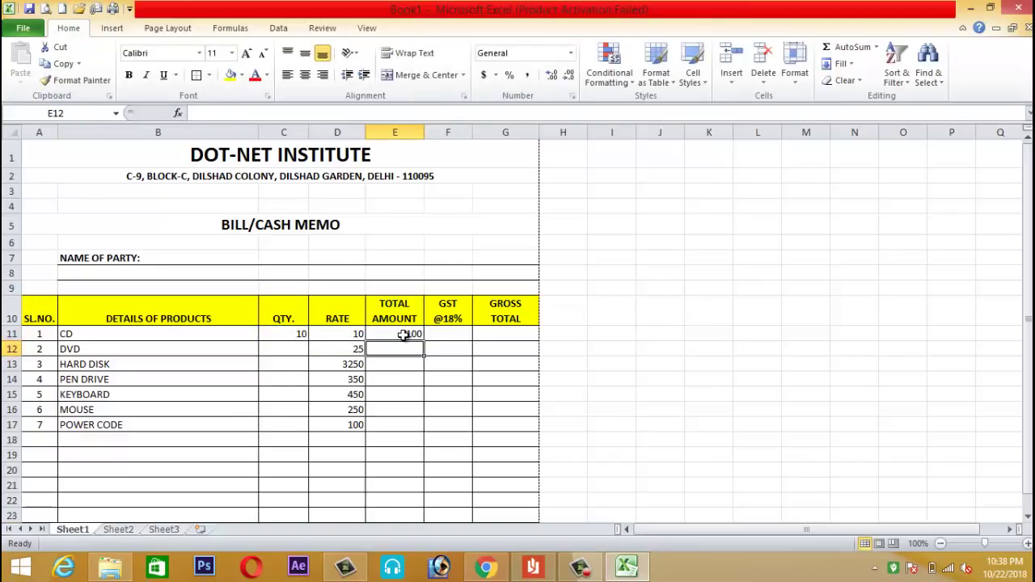
pyautogui.click(409, 335)
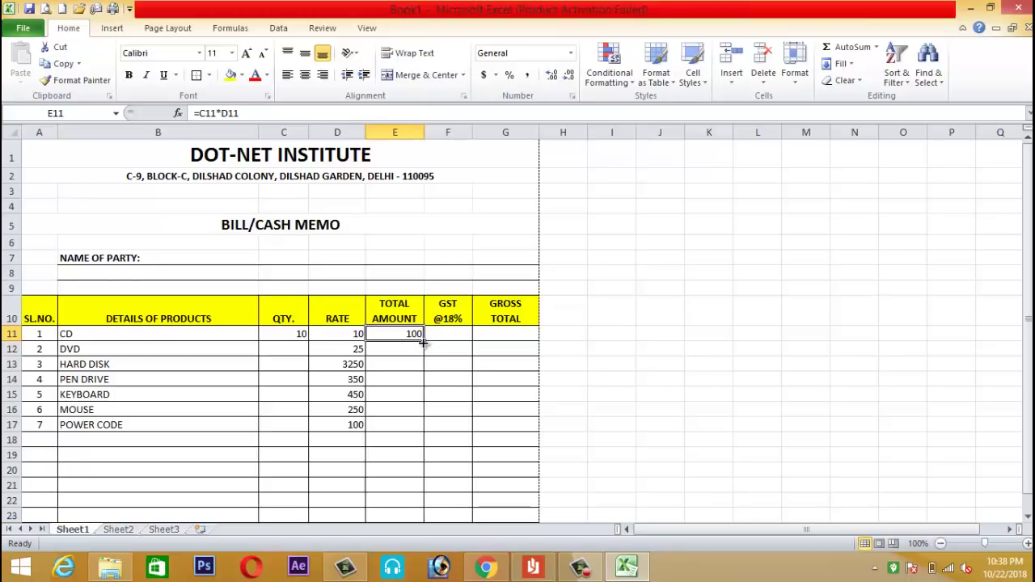
pyautogui.moveTo(422, 342); pyautogui.dragTo(422, 427)
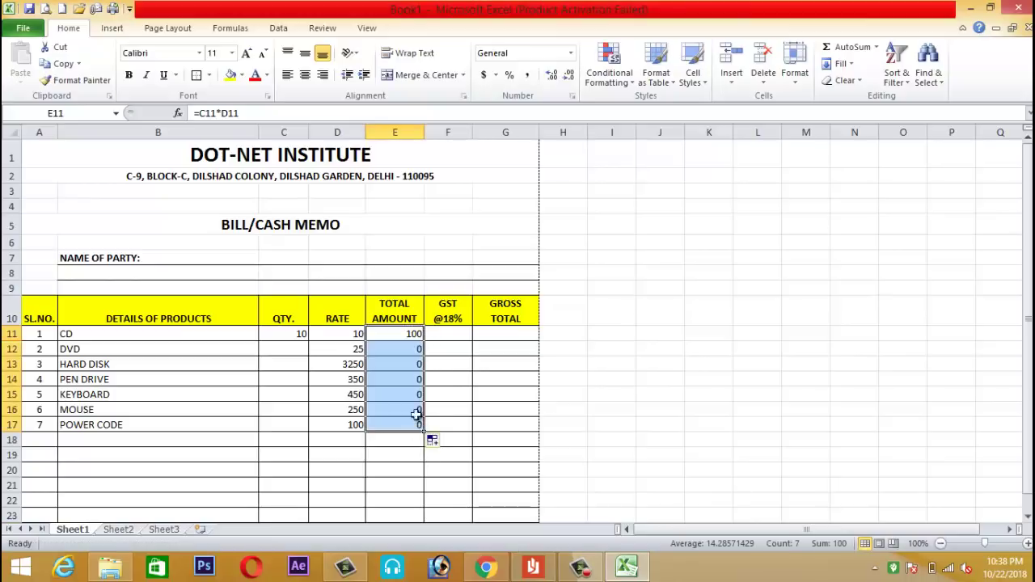
pyautogui.click(449, 333)
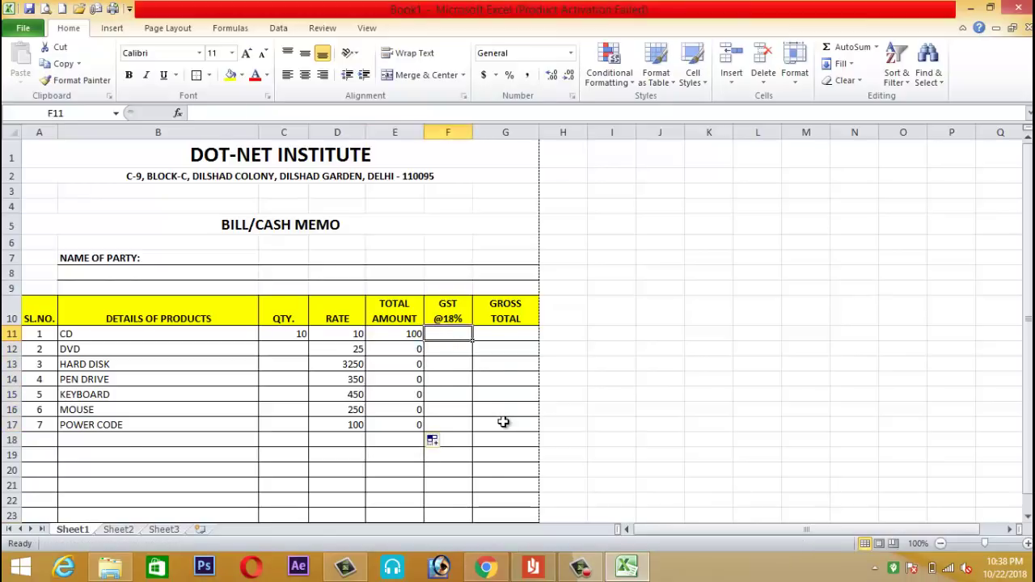
# - Compute GST as 18% of E11 in F11 and fill down to row 17
pyautogui.write('=')
pyautogui.click(410, 336)
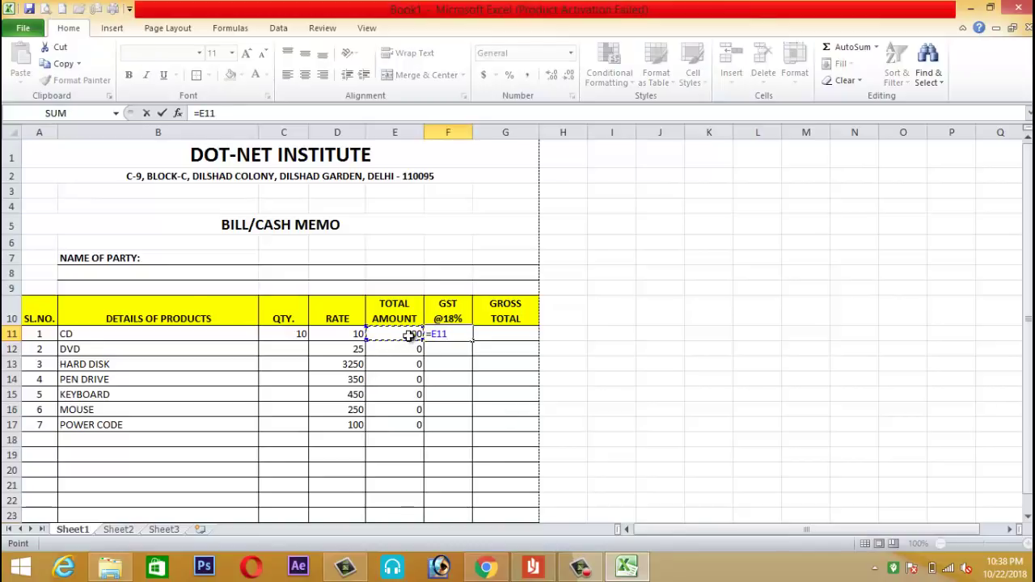
pyautogui.write('*18%')
pyautogui.press('Return')
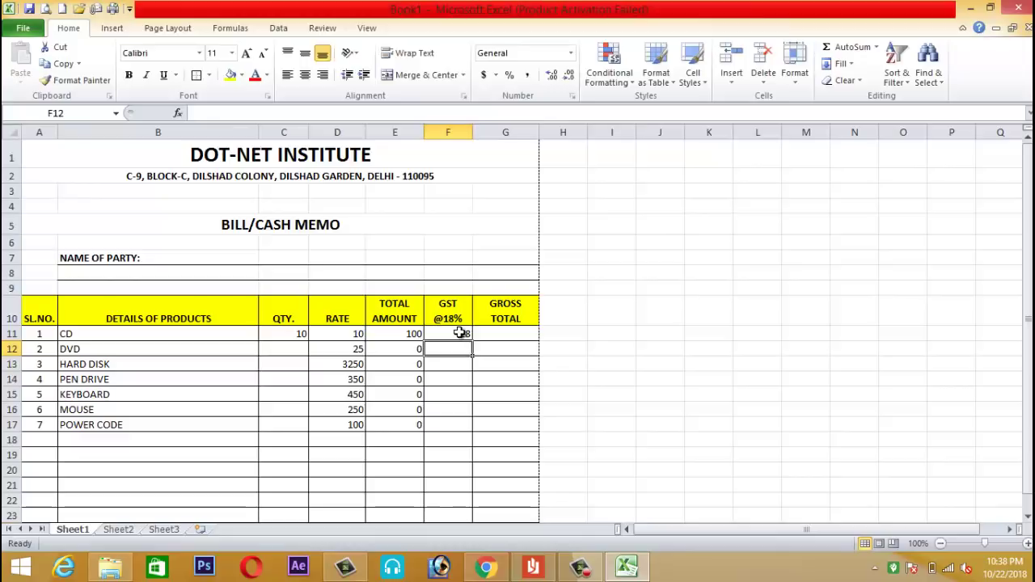
pyautogui.click(463, 336)
pyautogui.moveTo(471, 341); pyautogui.dragTo(467, 427)
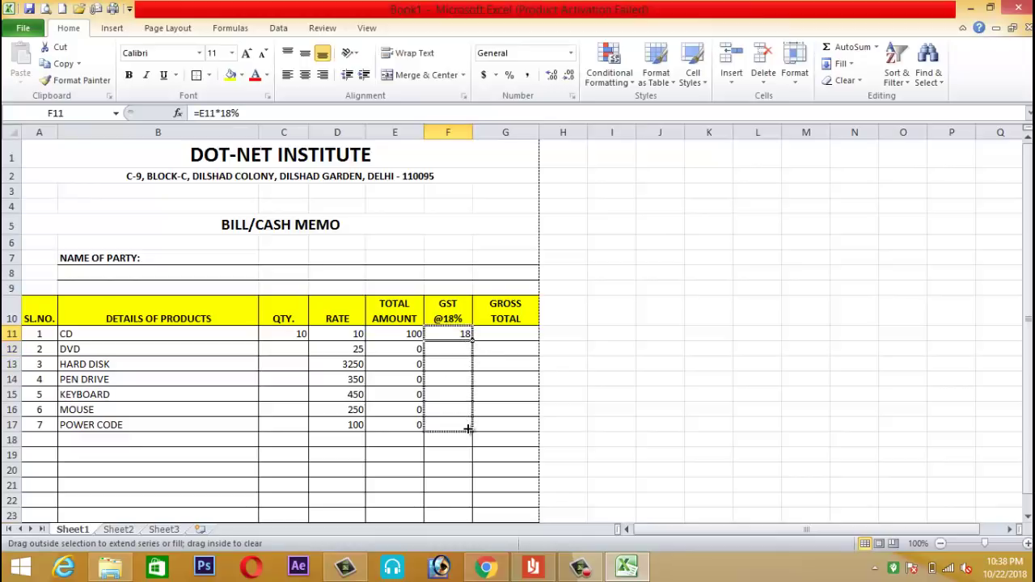
# - Set GROSS TOTAL to =SUM(E11:F11) in G11 and fill down to row 17
pyautogui.click(508, 336)
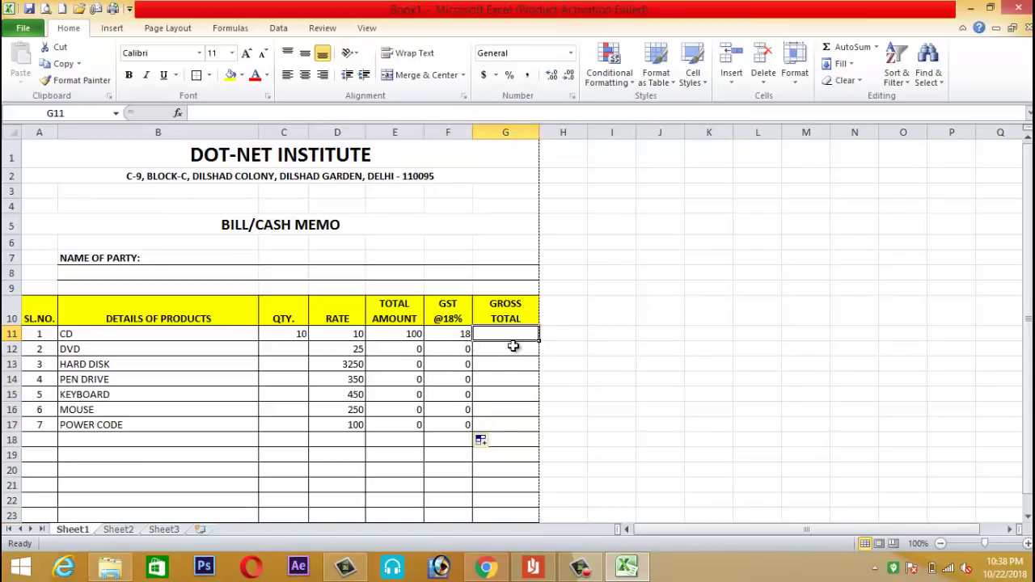
pyautogui.click(848, 49)
pyautogui.moveTo(389, 333); pyautogui.dragTo(455, 333)
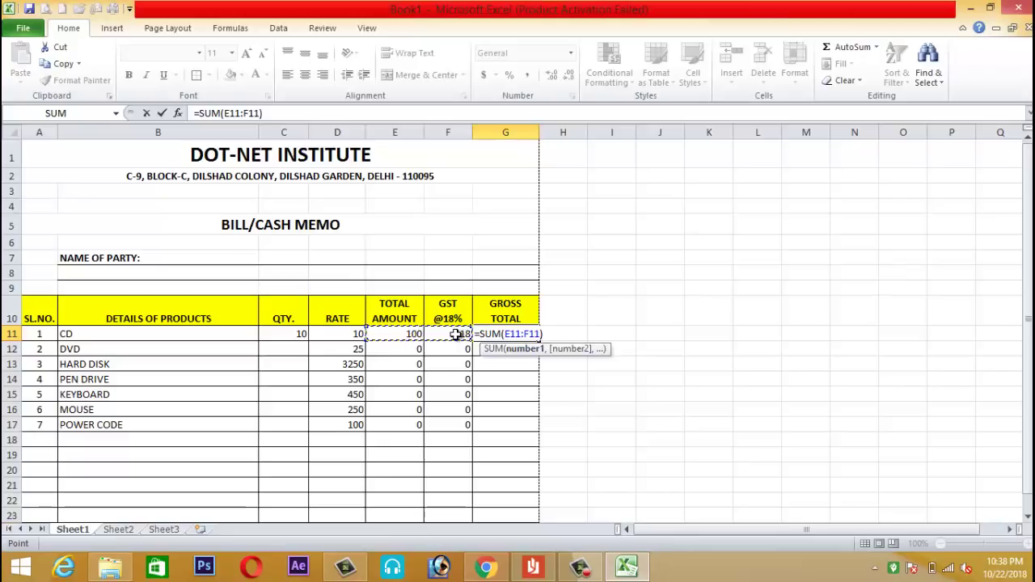
pyautogui.press('Return')
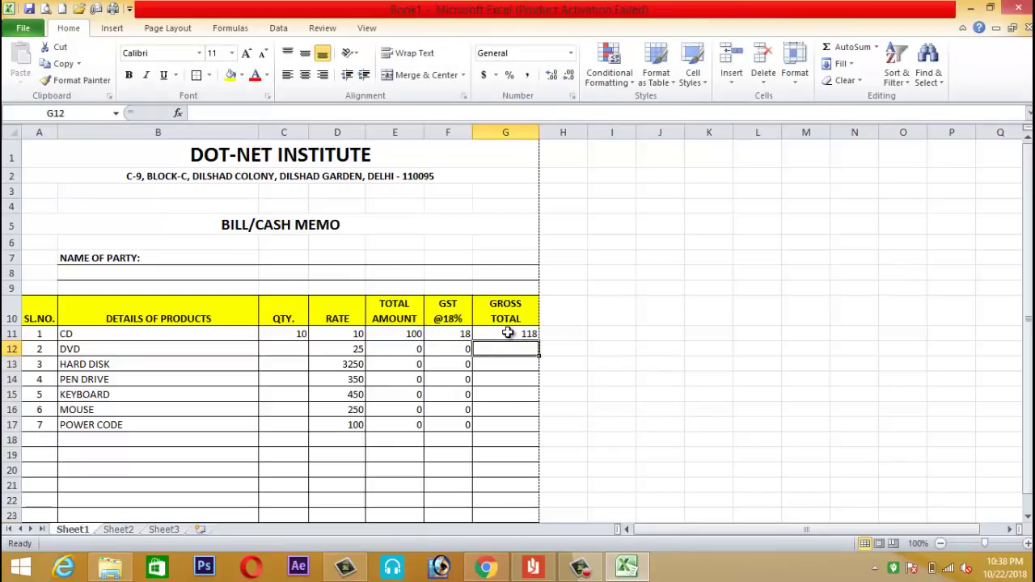
pyautogui.click(503, 336)
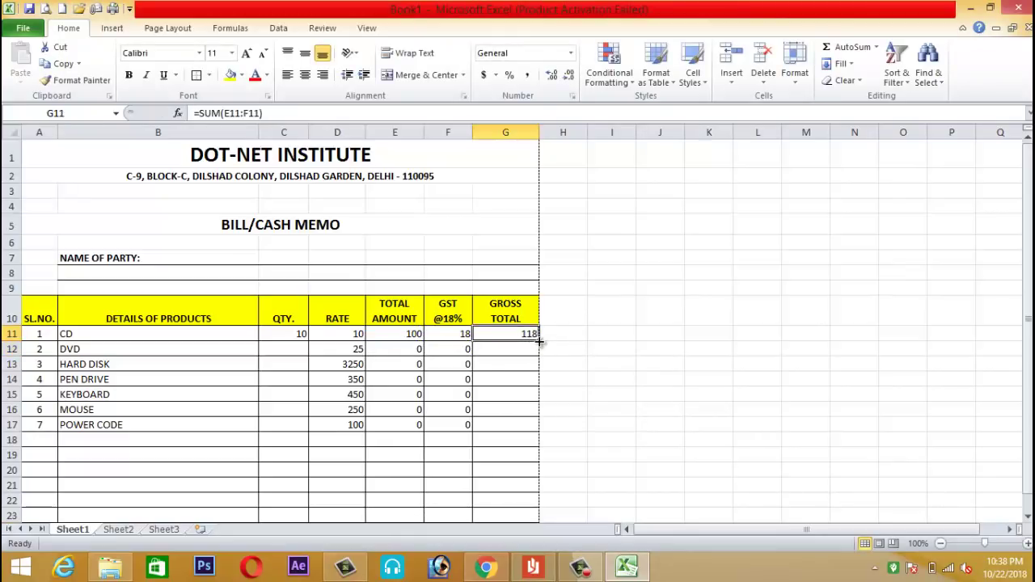
pyautogui.moveTo(539, 342); pyautogui.dragTo(536, 433)
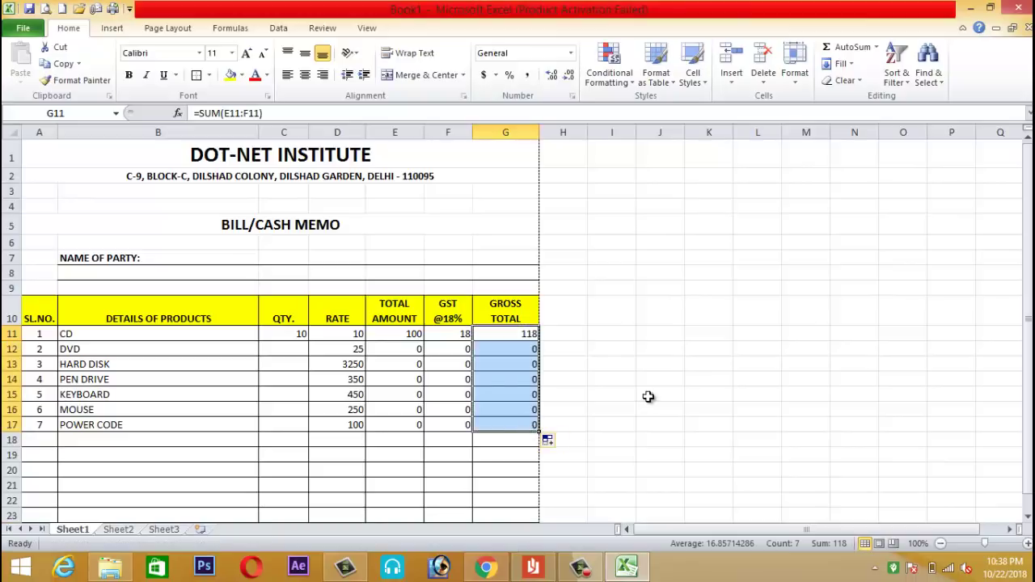
# - AutoSum the TOTAL AMOUNT, GST and GROSS TOTAL columns in E24, F24 and G24
pyautogui.scroll(-1, 649, 396)
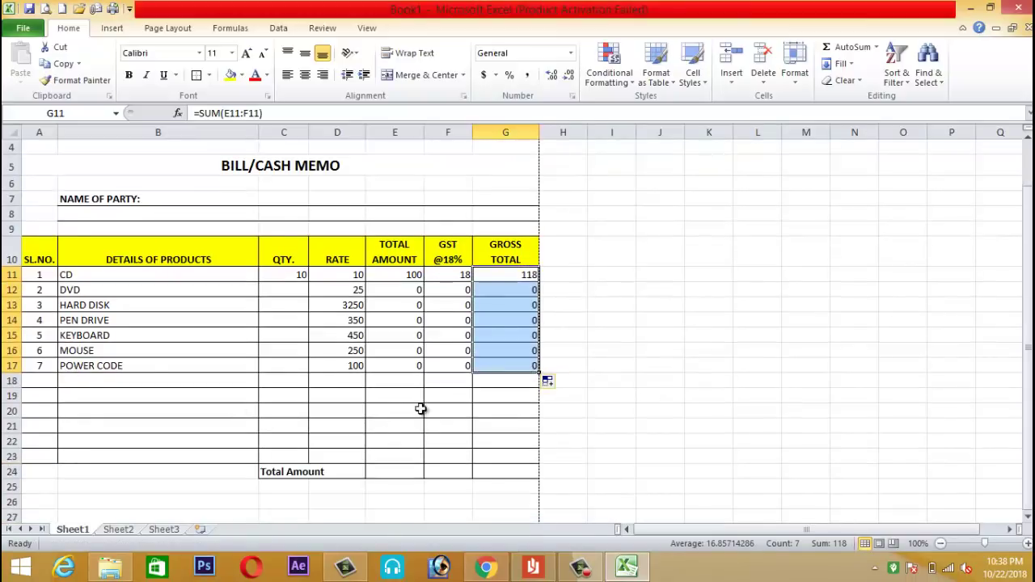
pyautogui.click(400, 470)
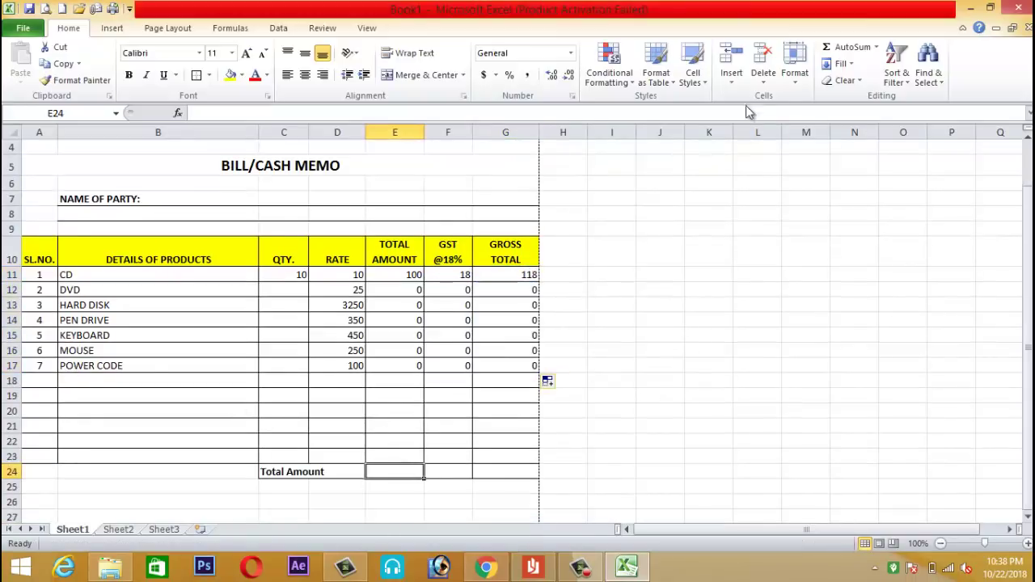
pyautogui.click(850, 48)
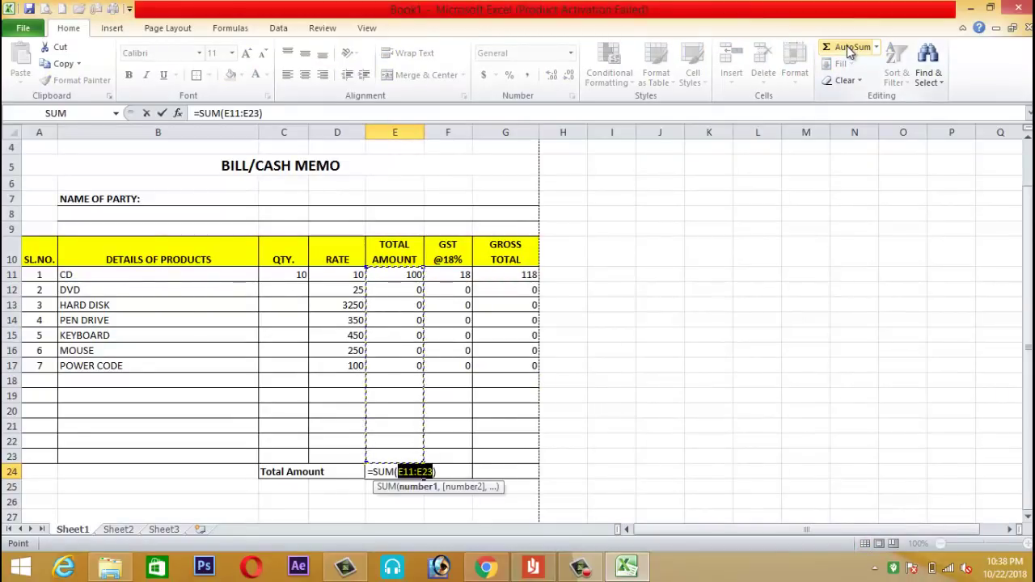
pyautogui.press('Return')
pyautogui.click(460, 472)
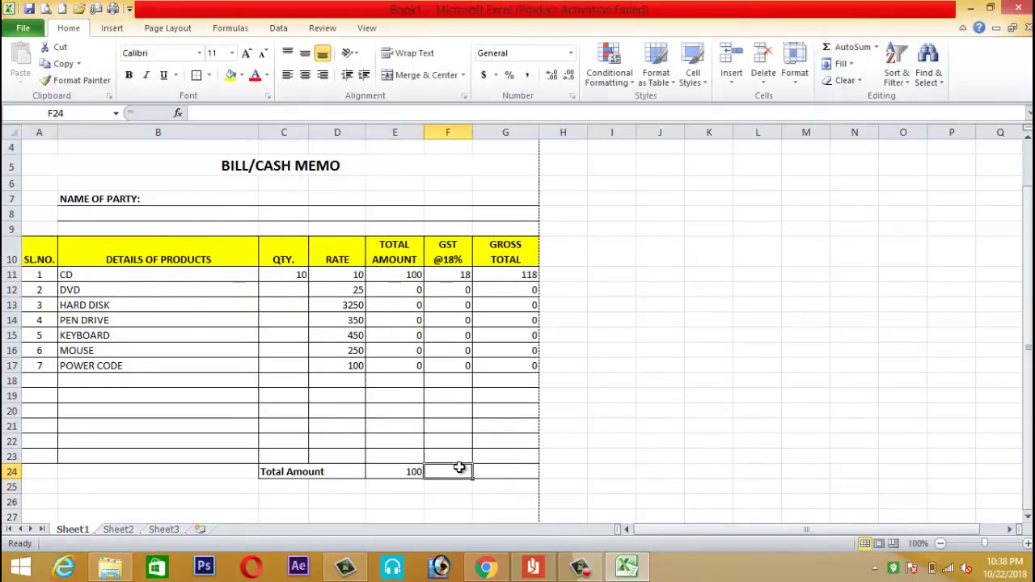
pyautogui.click(843, 50)
pyautogui.press('Return')
pyautogui.click(513, 472)
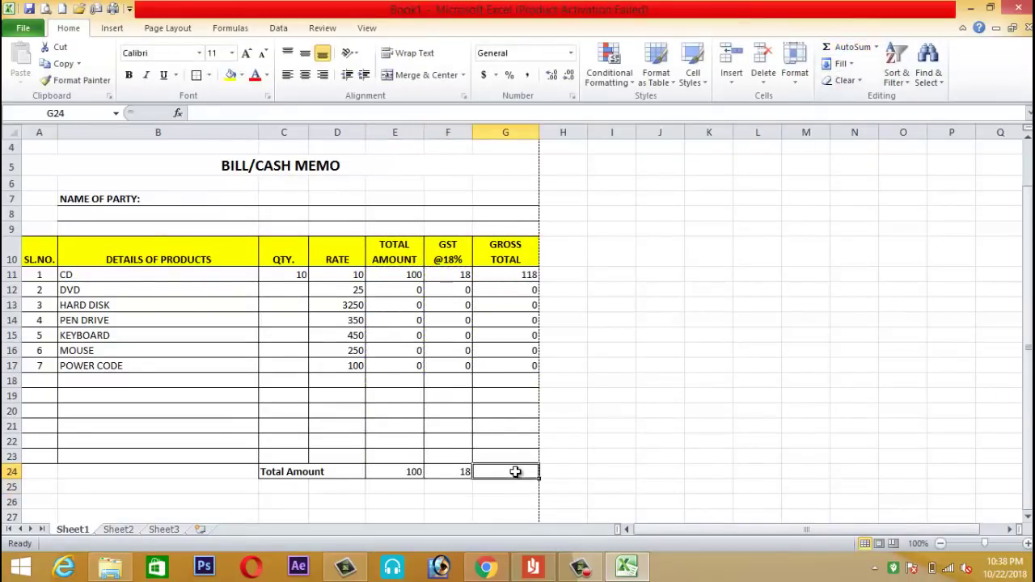
pyautogui.click(859, 47)
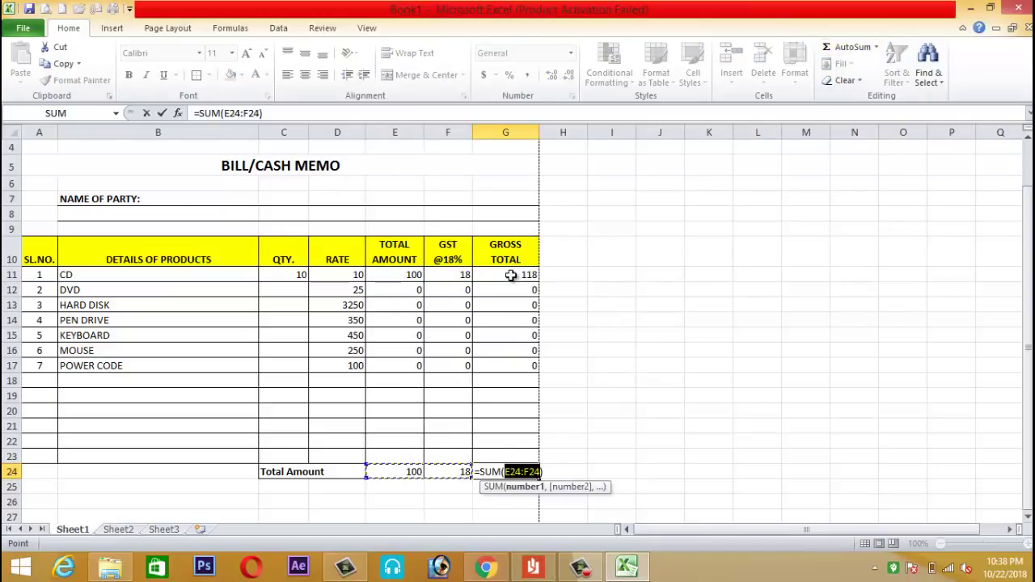
pyautogui.moveTo(511, 276); pyautogui.dragTo(513, 455)
pyautogui.press('Return')
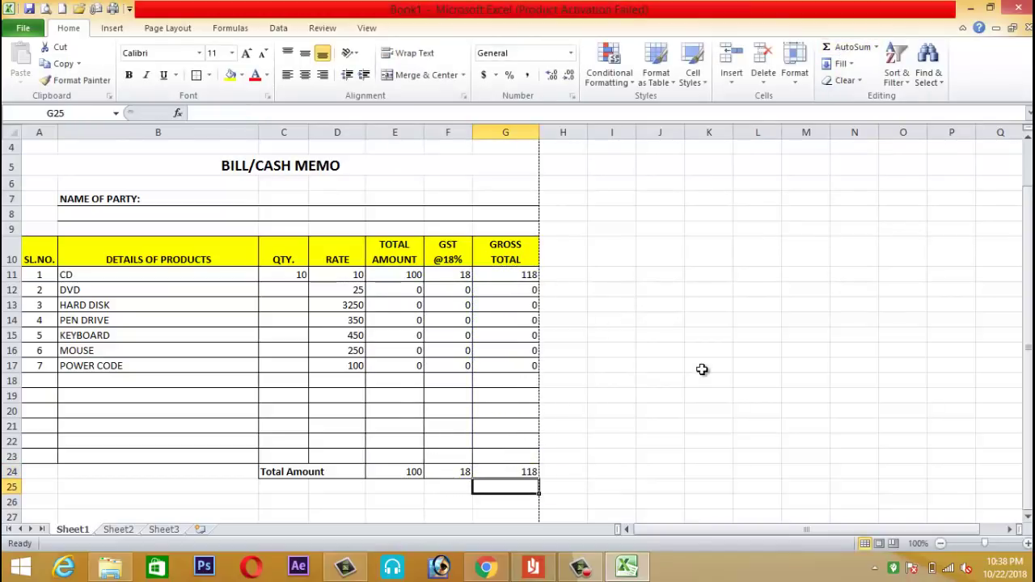
pyautogui.click(702, 370)
# - Apply Comma Style with two decimals to rates and amounts D11:G24
pyautogui.click(405, 274)
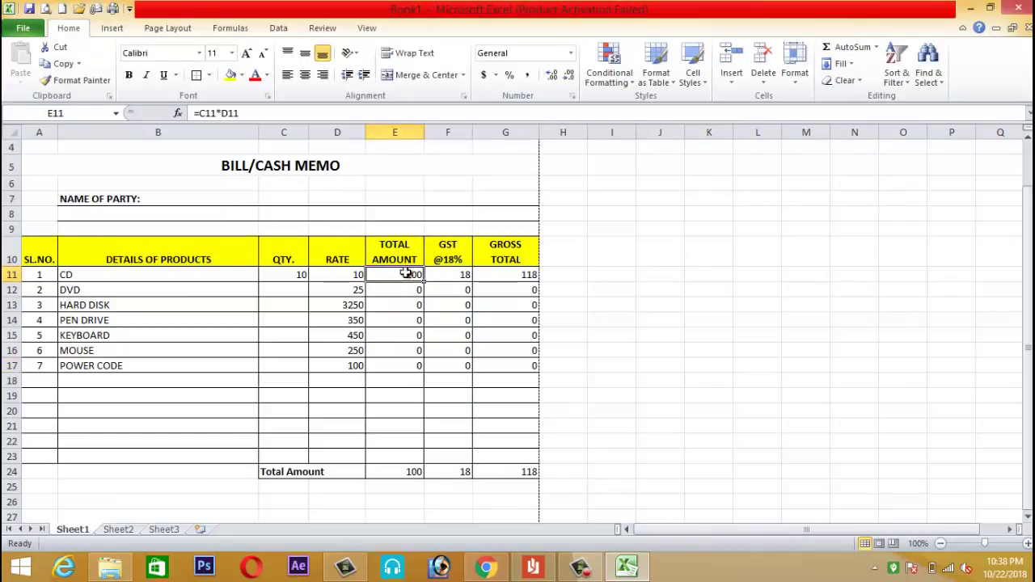
pyautogui.moveTo(405, 274); pyautogui.dragTo(508, 469)
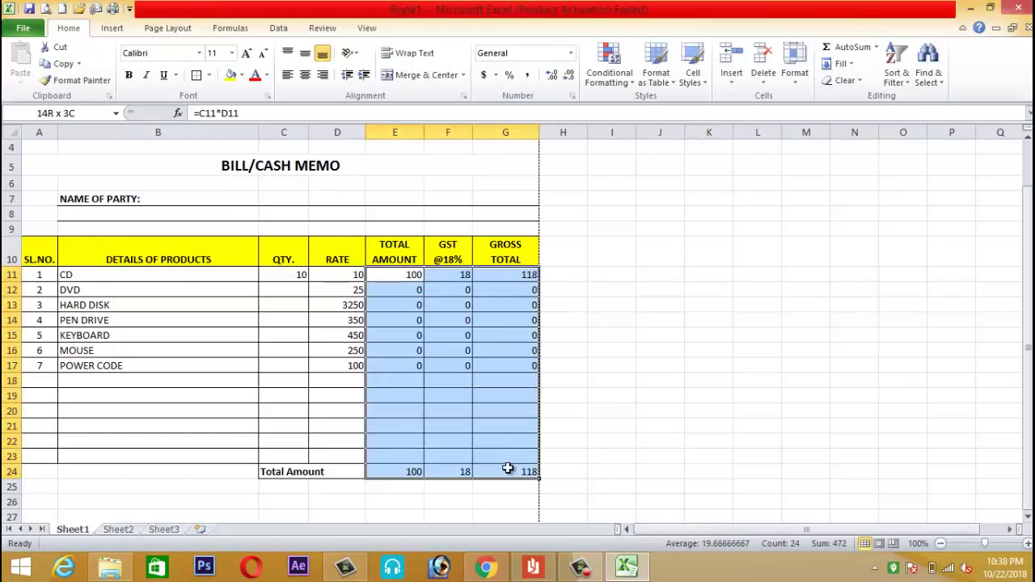
pyautogui.moveTo(356, 276)
pyautogui.mouseDown()
pyautogui.moveTo(529, 396)
pyautogui.moveTo(518, 473)
pyautogui.mouseUp()
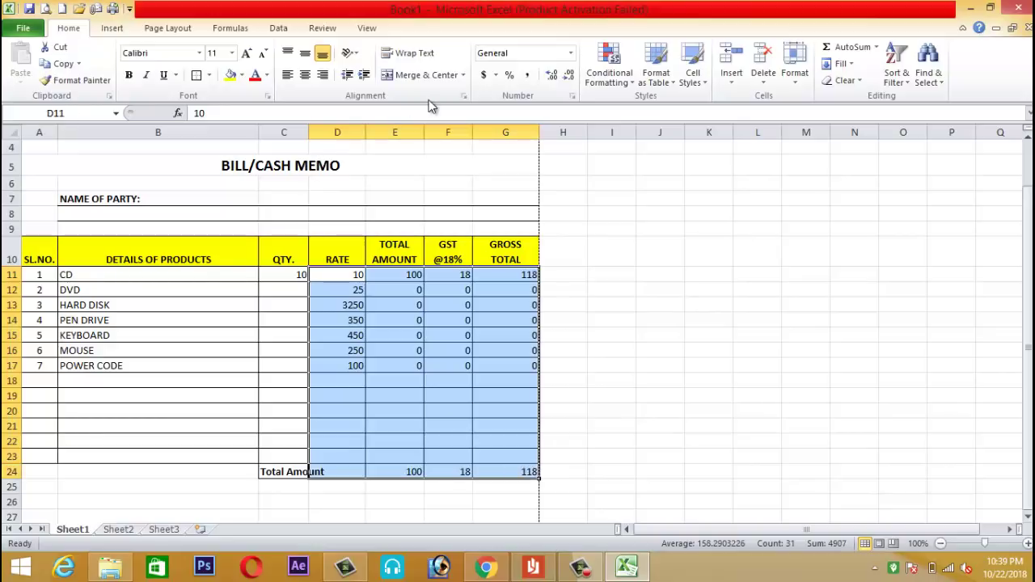
pyautogui.click(527, 75)
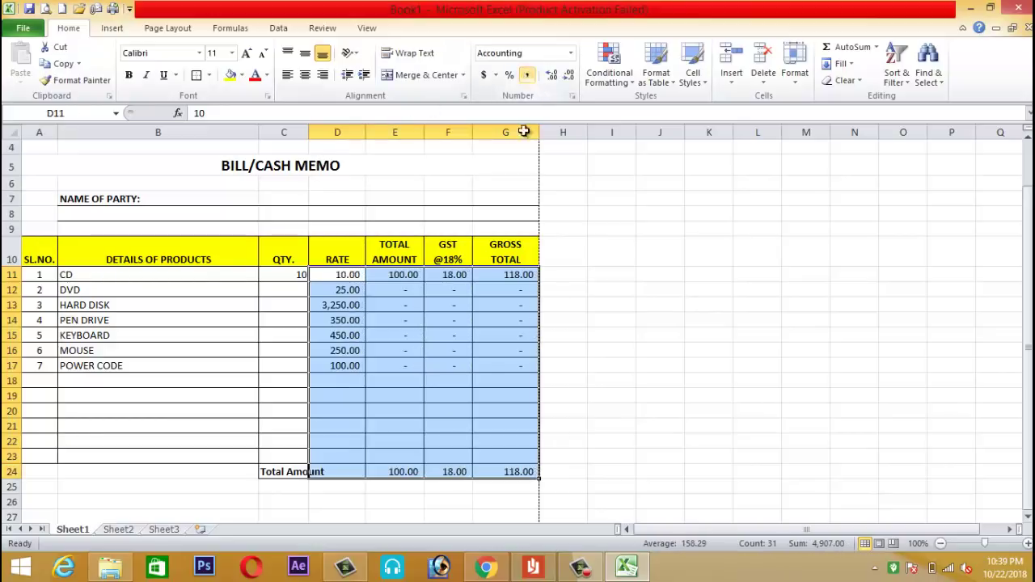
pyautogui.click(679, 305)
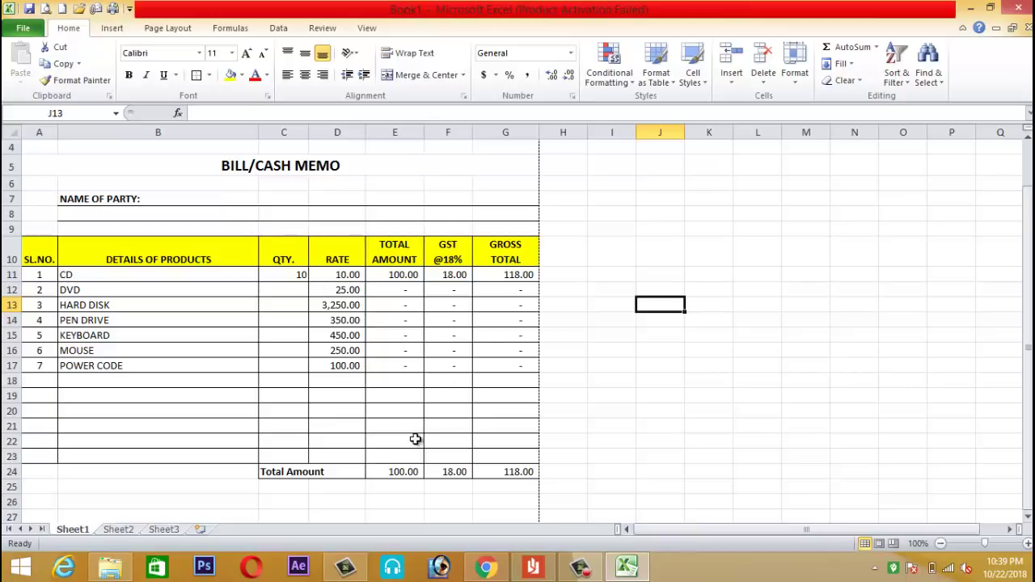
# - Make the grand totals in E24:G24 bold
pyautogui.moveTo(386, 476); pyautogui.dragTo(490, 474)
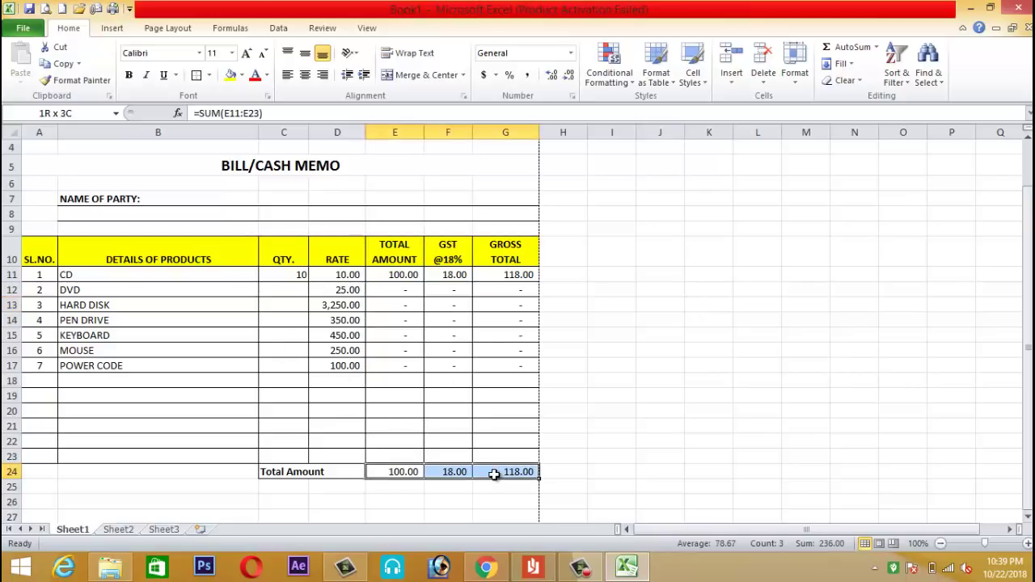
pyautogui.click(129, 75)
pyautogui.click(660, 304)
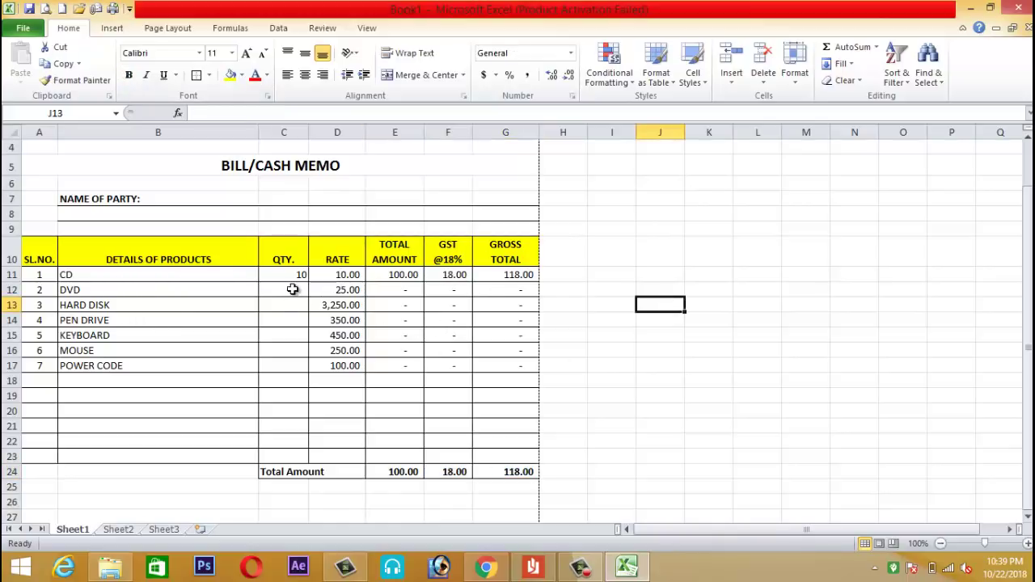
# - Centre the quantity values in column C
pyautogui.moveTo(292, 274); pyautogui.dragTo(289, 427)
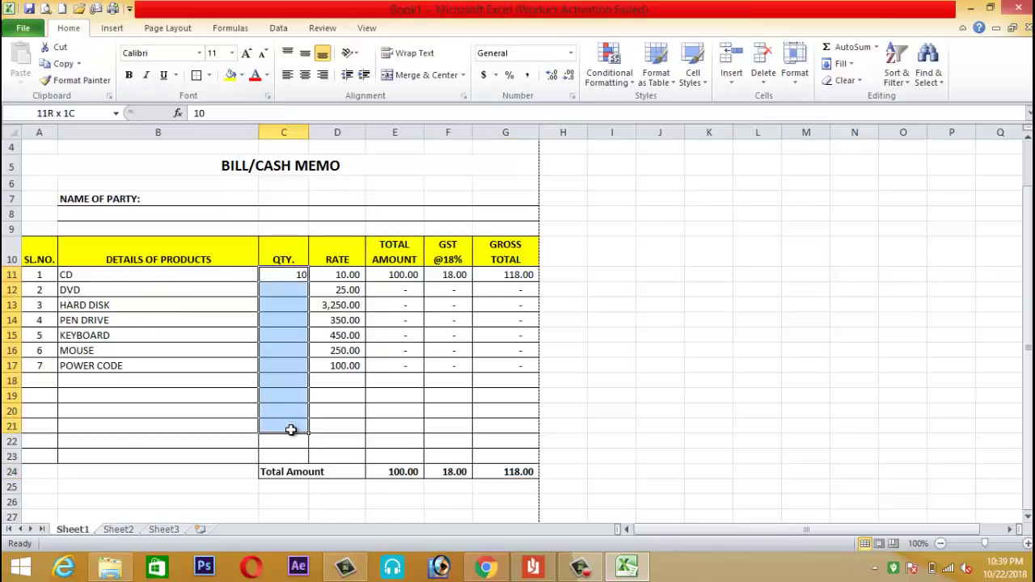
pyautogui.click(305, 75)
pyautogui.click(635, 349)
# - Enter quantities 25, 10, 10, 10, 50 and 50 for DVD through POWER CODE
pyautogui.click(284, 288)
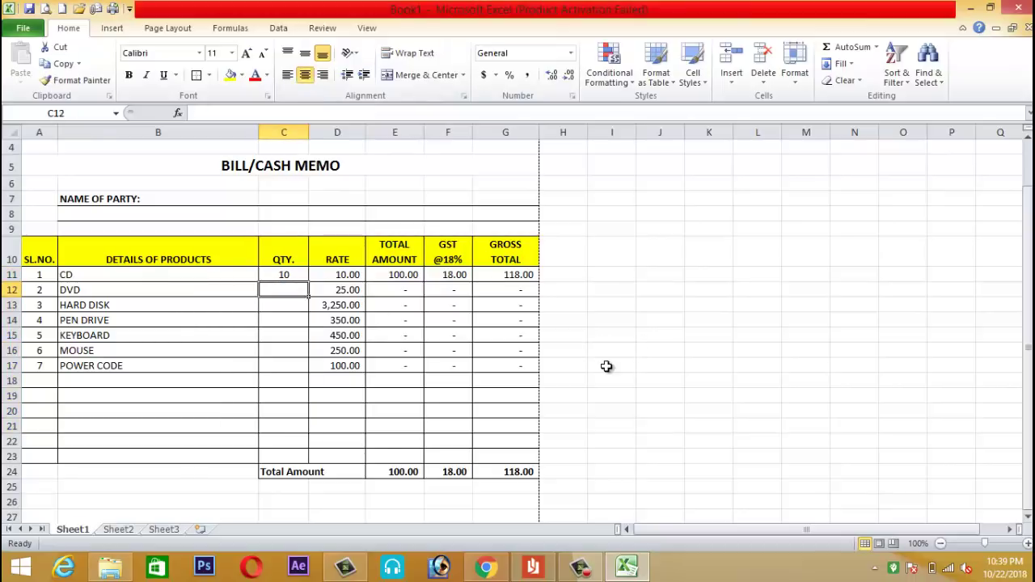
pyautogui.write('25')
pyautogui.press('Return')
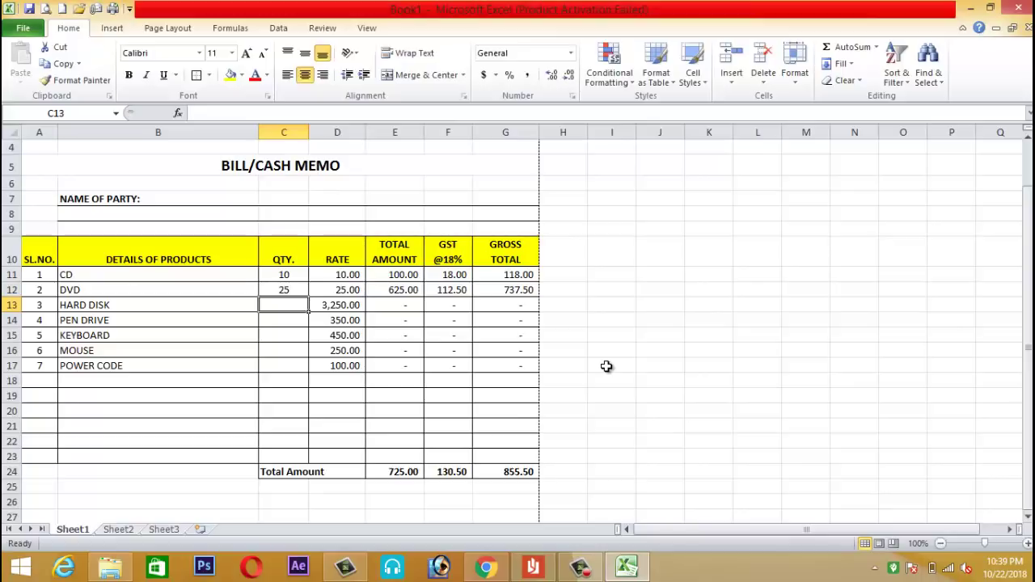
pyautogui.write('10')
pyautogui.press('Return')
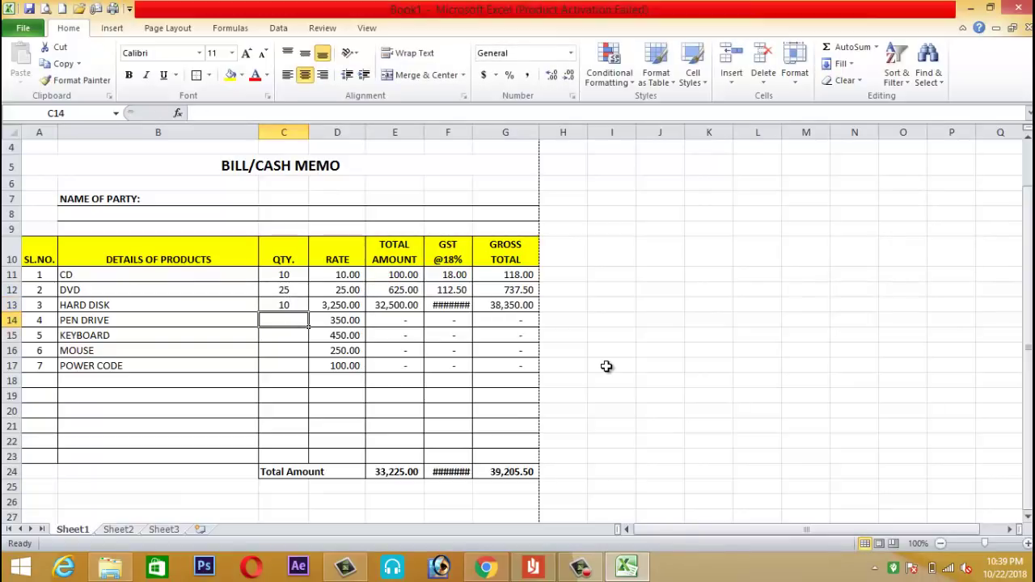
pyautogui.write('1')
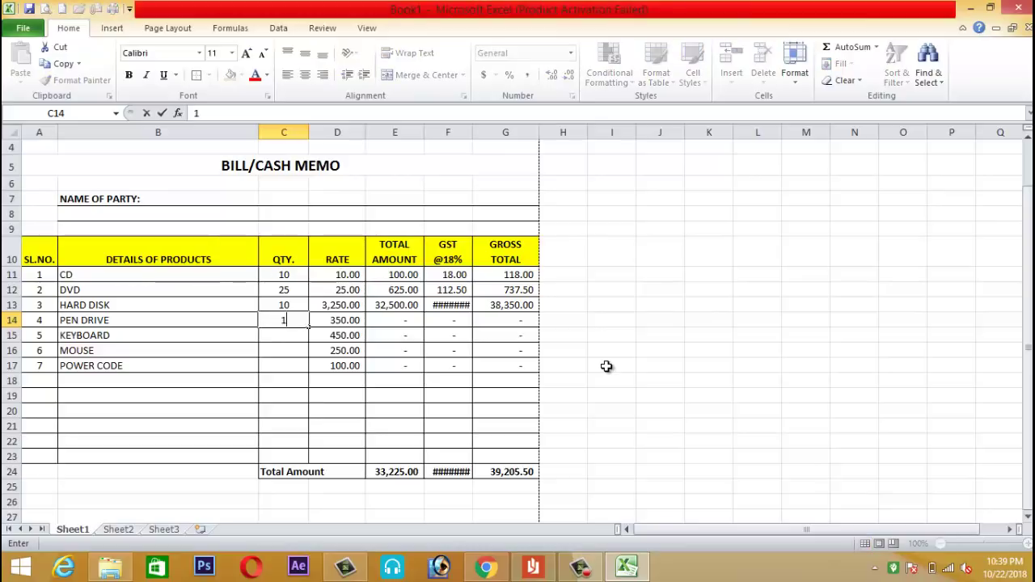
pyautogui.write('0')
pyautogui.press('Return')
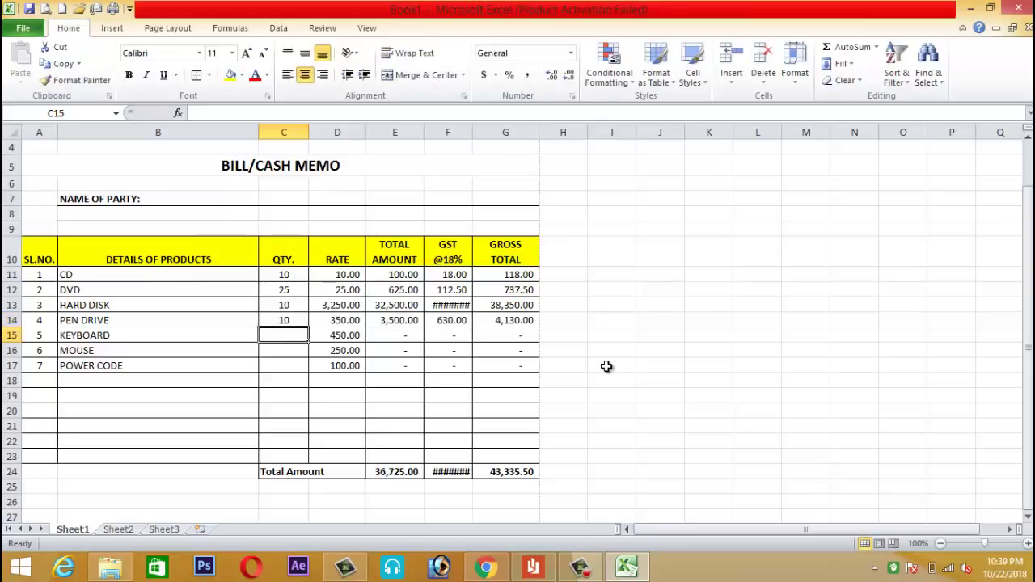
pyautogui.write('10')
pyautogui.press('Return')
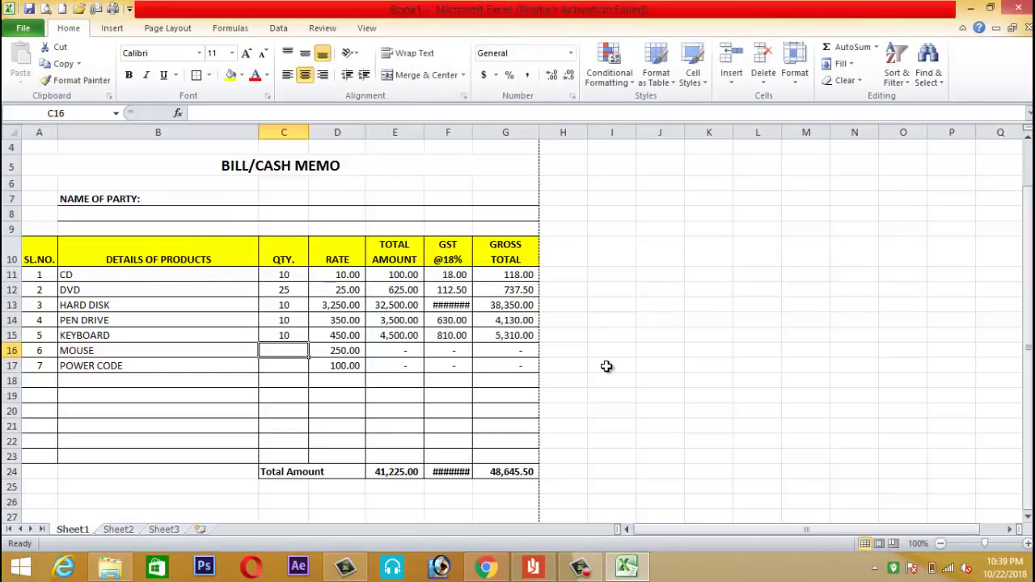
pyautogui.write('50')
pyautogui.press('Return')
pyautogui.write('5')
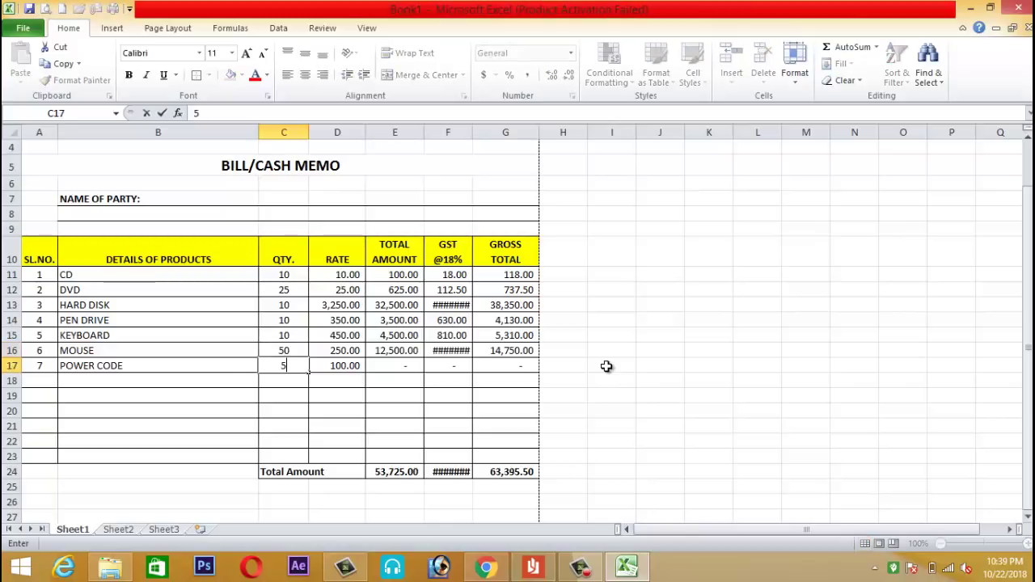
pyautogui.press('Return')
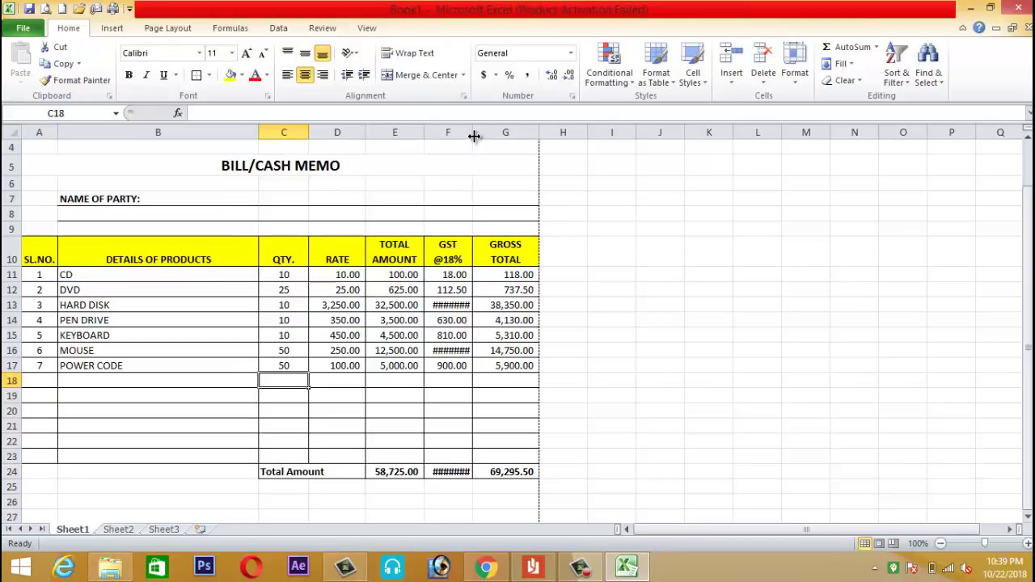
# - Widen column F to fit GST values and narrow product column B
pyautogui.moveTo(473, 135); pyautogui.dragTo(484, 138)
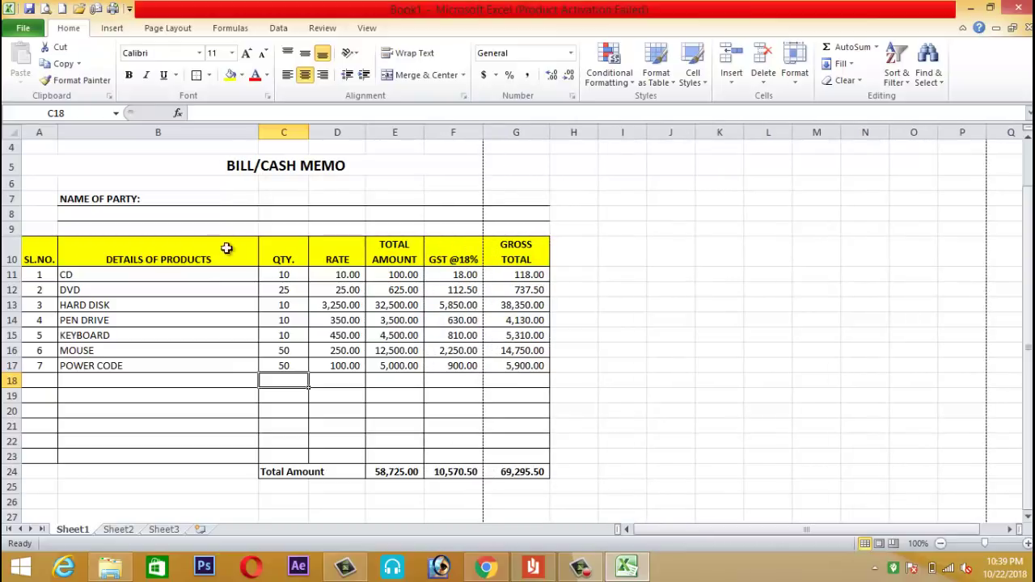
pyautogui.moveTo(259, 131); pyautogui.dragTo(241, 132)
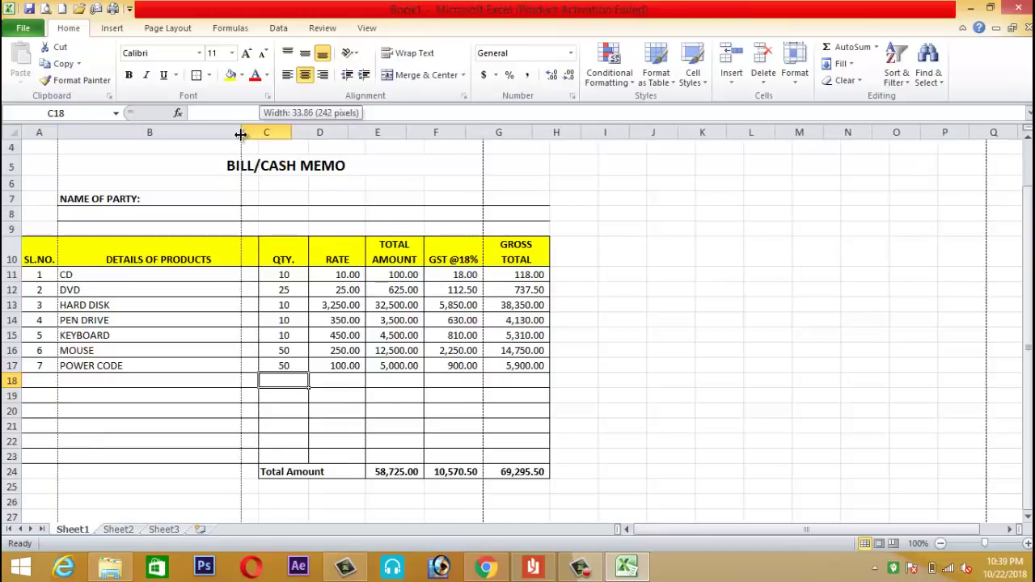
pyautogui.click(647, 320)
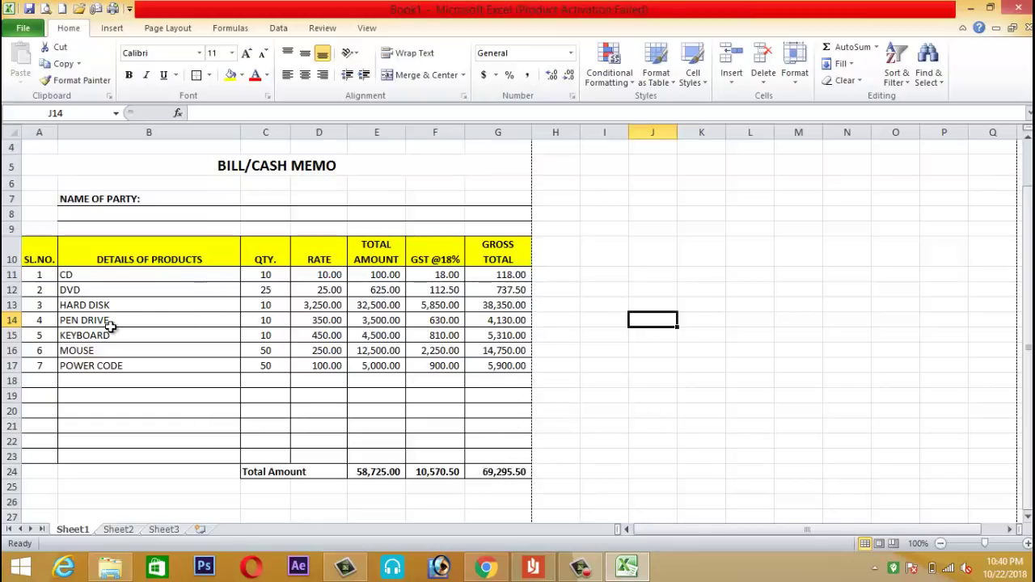
pyautogui.scroll(-3, 208, 383)
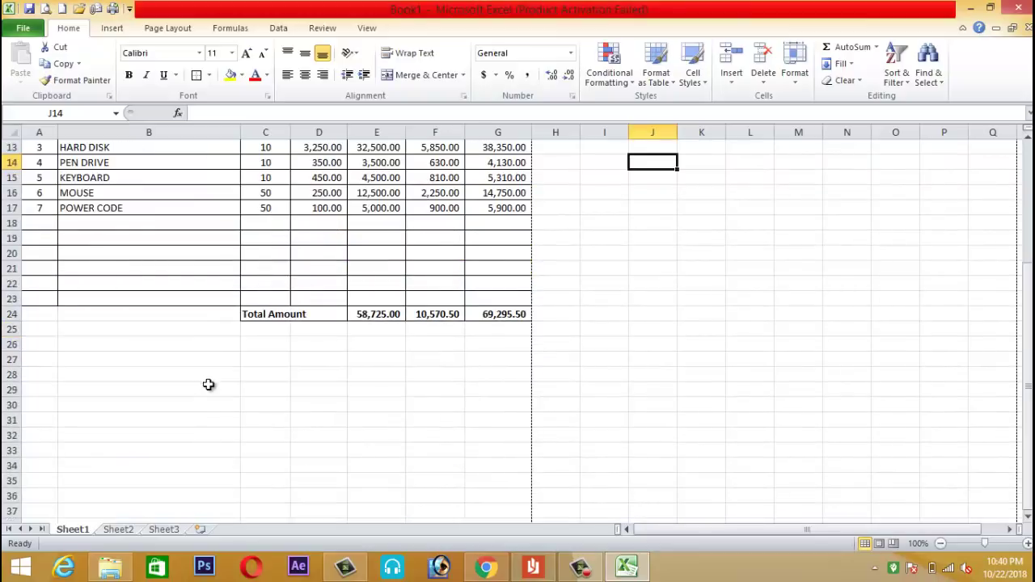
pyautogui.scroll(3, 232, 404)
pyautogui.scroll(1, 278, 404)
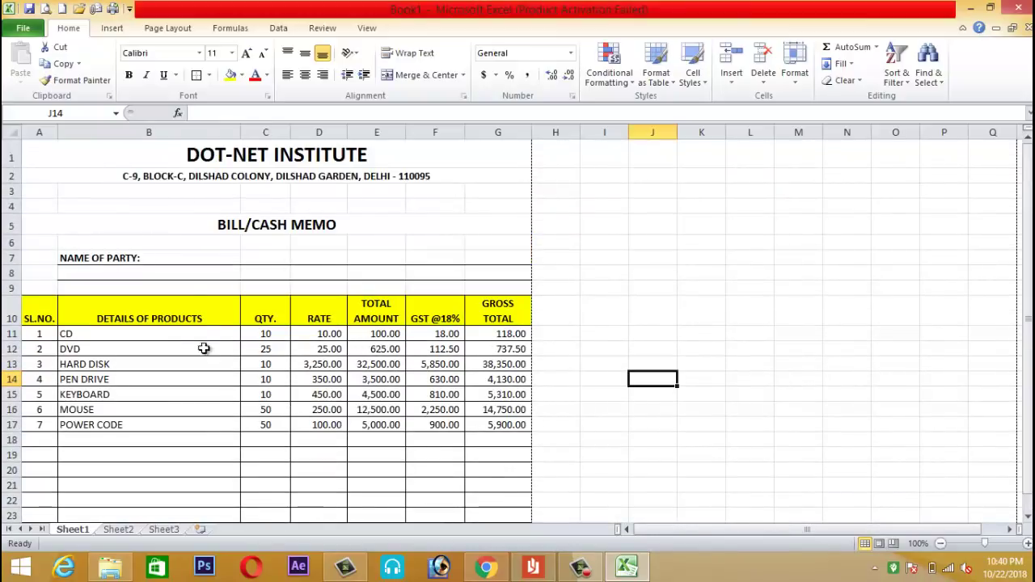
# - Clear all quantities in column C so amounts and totals show dashes
pyautogui.scroll(-1, 265, 426)
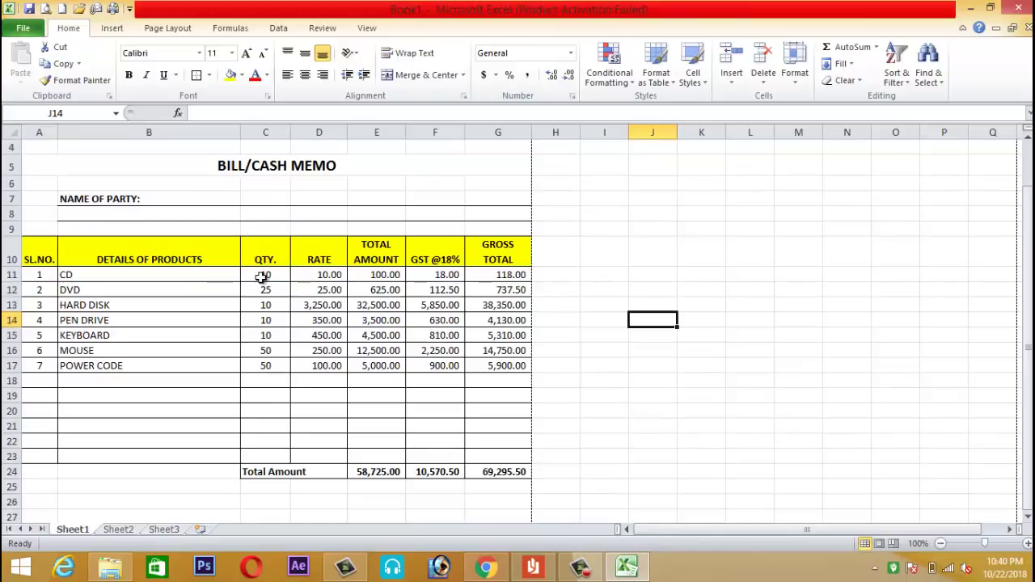
pyautogui.moveTo(263, 276); pyautogui.dragTo(265, 383)
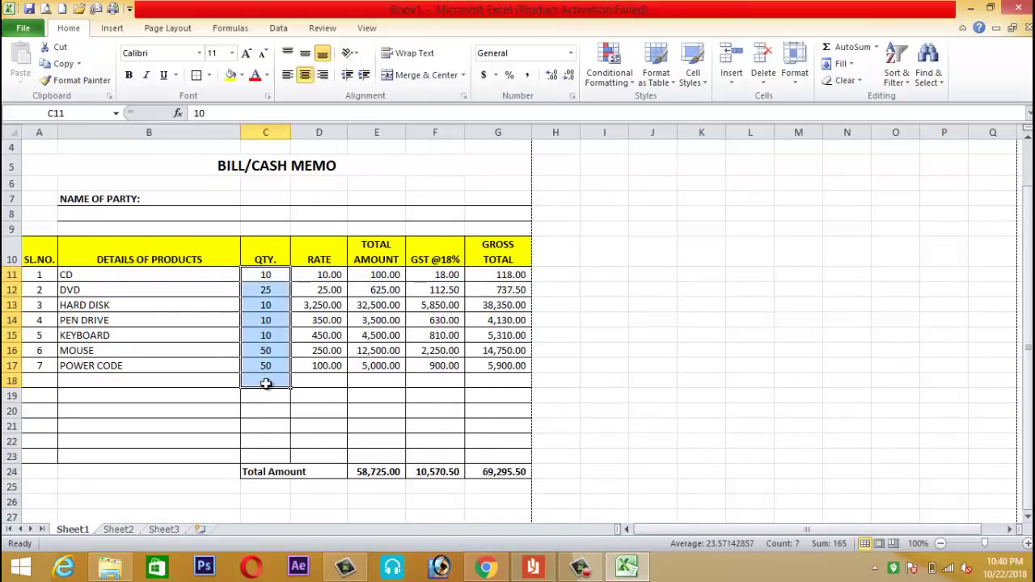
pyautogui.press('Delete')
pyautogui.click(667, 317)
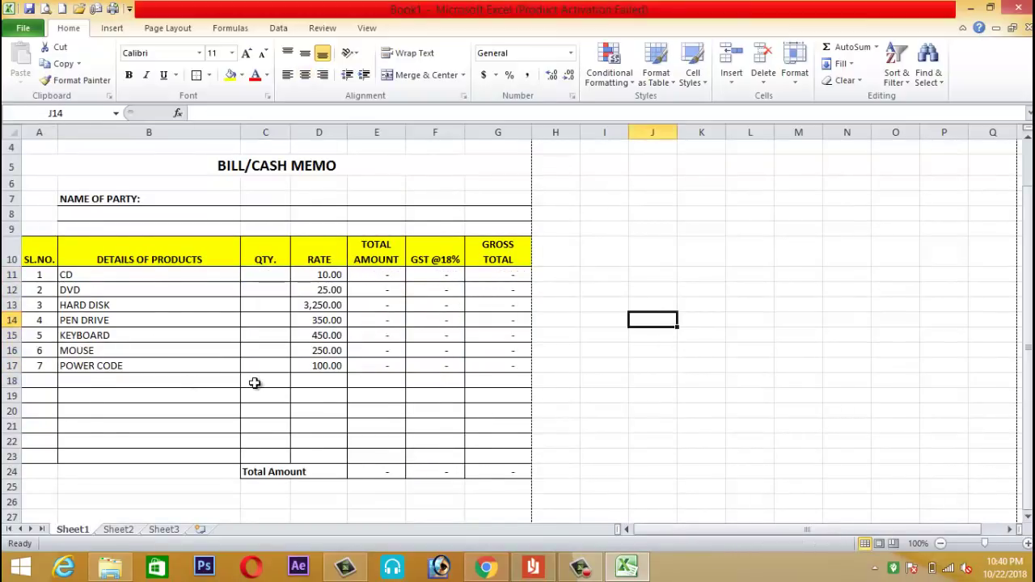
pyautogui.scroll(1, 255, 383)
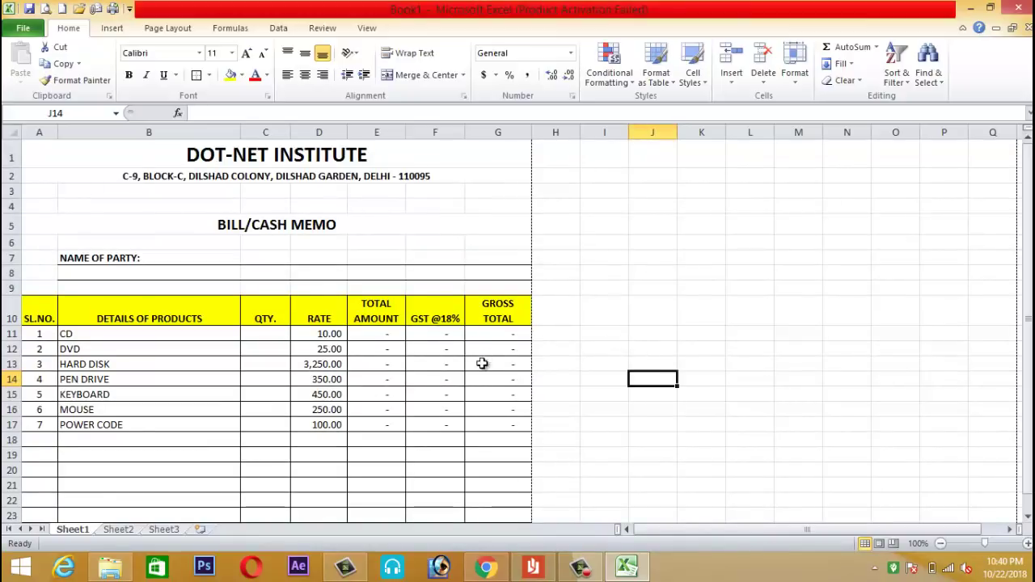
pyautogui.scroll(-1, 429, 354)
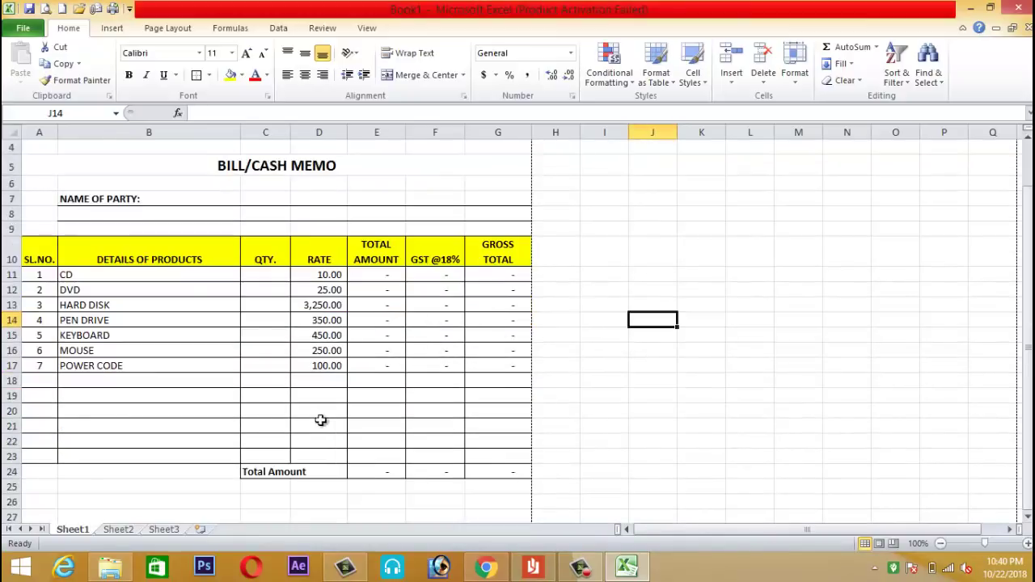
# - Type the party's name into C7 beside NAME OF PARTY
pyautogui.click(259, 201)
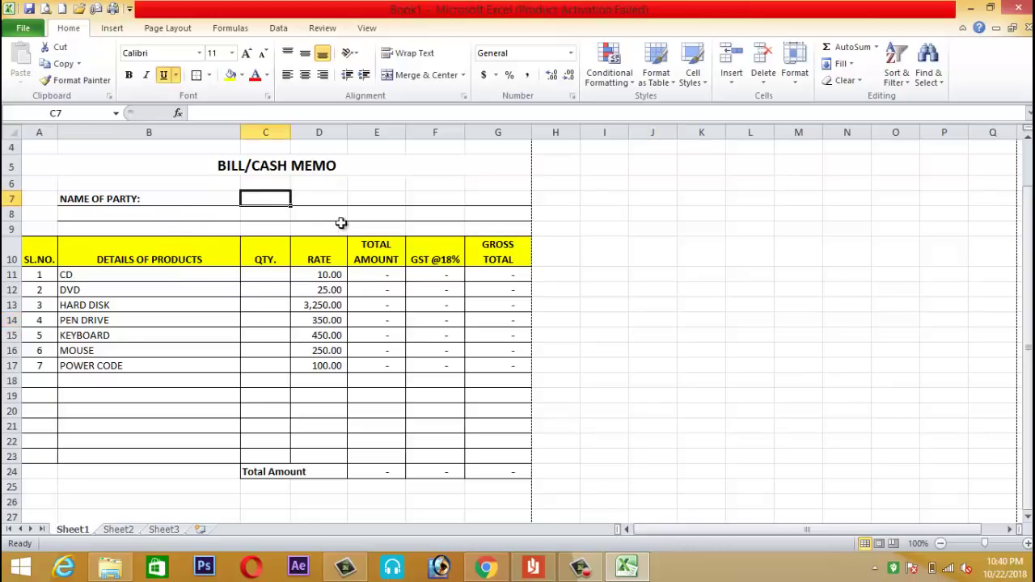
pyautogui.write('XY')
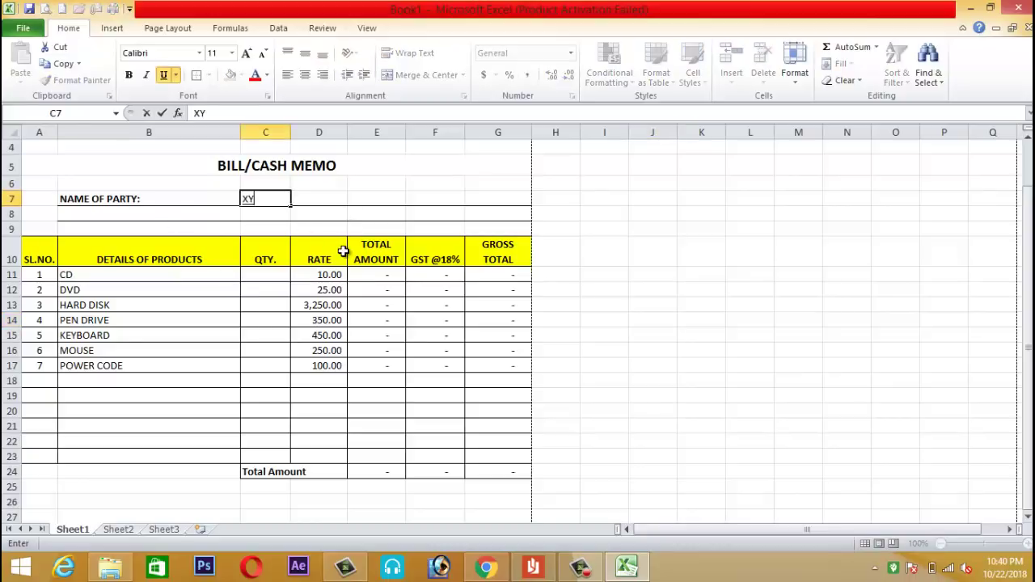
pyautogui.write('AM')
pyautogui.press('BackSpace')
pyautogui.press('BackSpace')
pyautogui.press('BackSpace')
pyautogui.write('MAN SI')
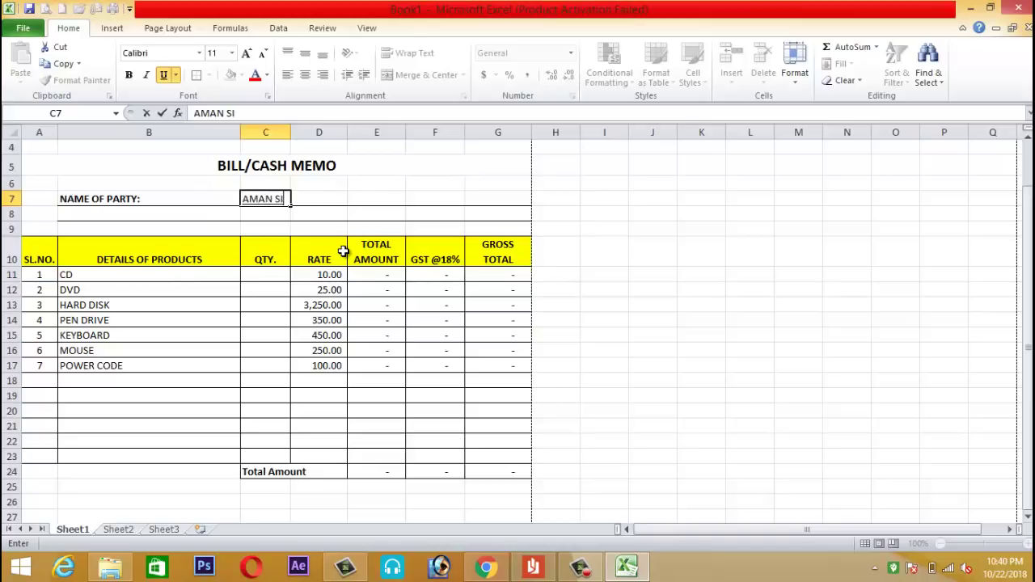
pyautogui.write('NGH')
# - Confirm the party name and enter quantities 12 for CD, 24 for DVD, 10 for HARD DISK
pyautogui.click(266, 301)
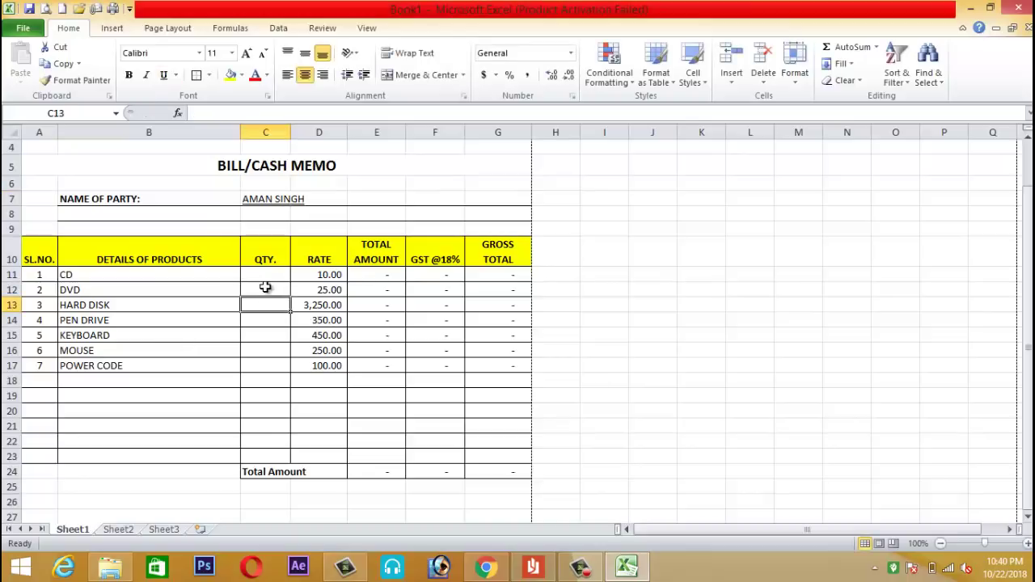
pyautogui.click(265, 277)
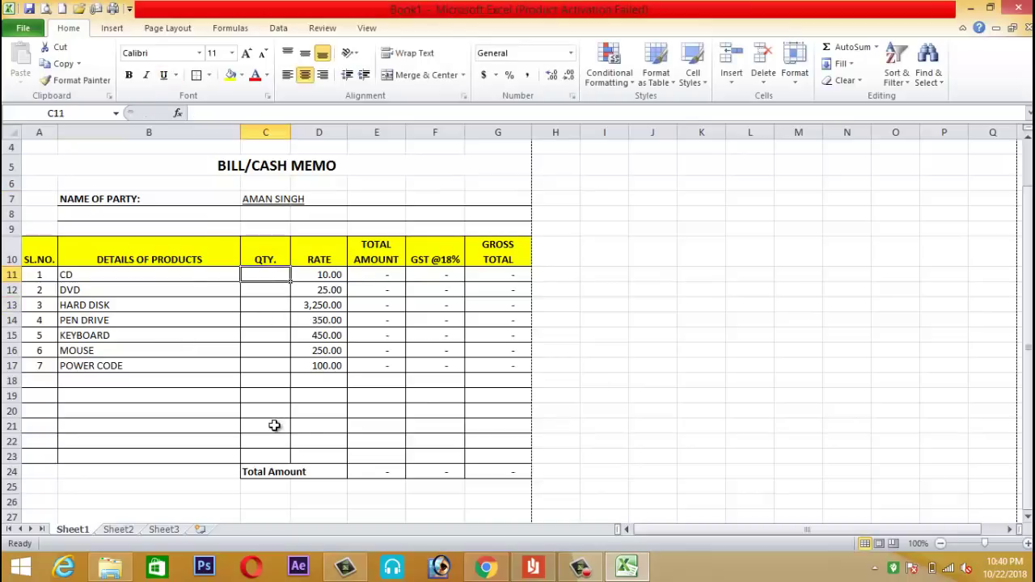
pyautogui.write('12')
pyautogui.press('Return')
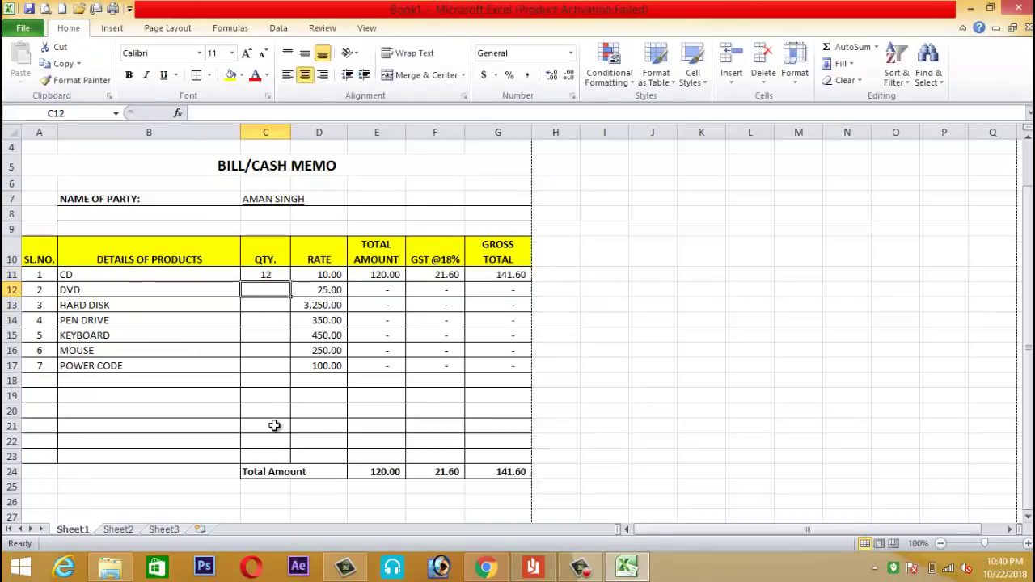
pyautogui.write('24')
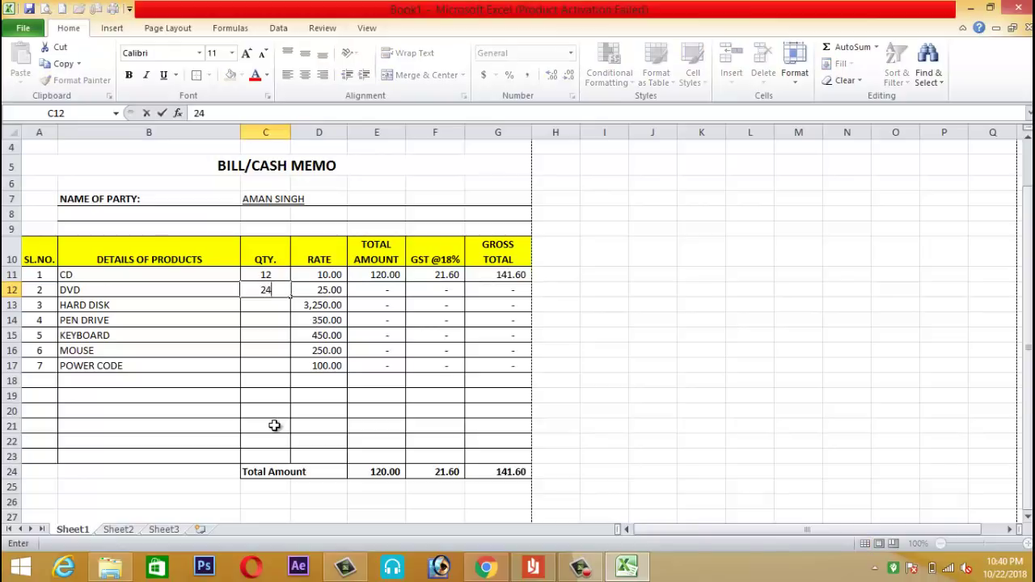
pyautogui.press('Return')
pyautogui.write('10')
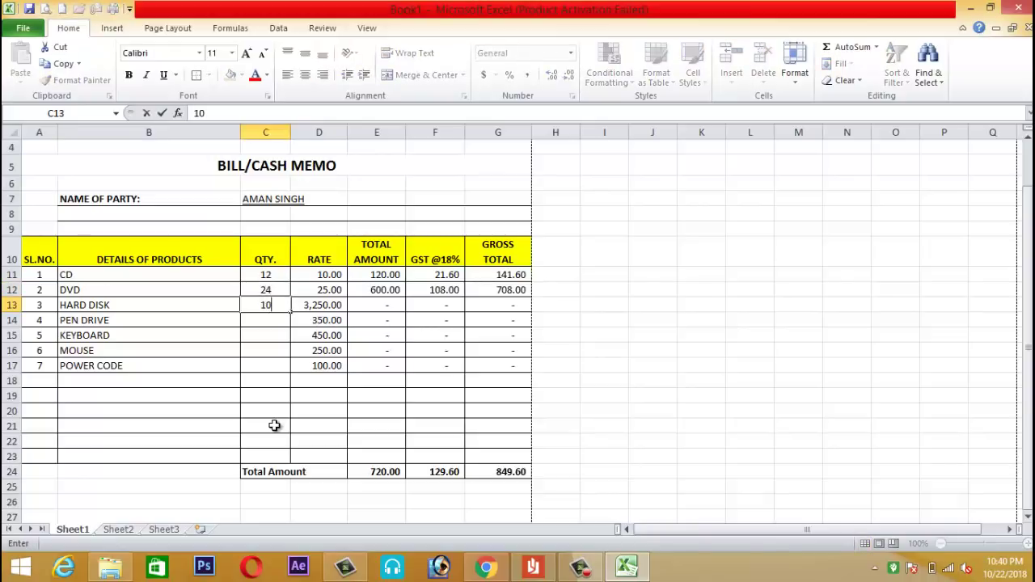
pyautogui.press('Return')
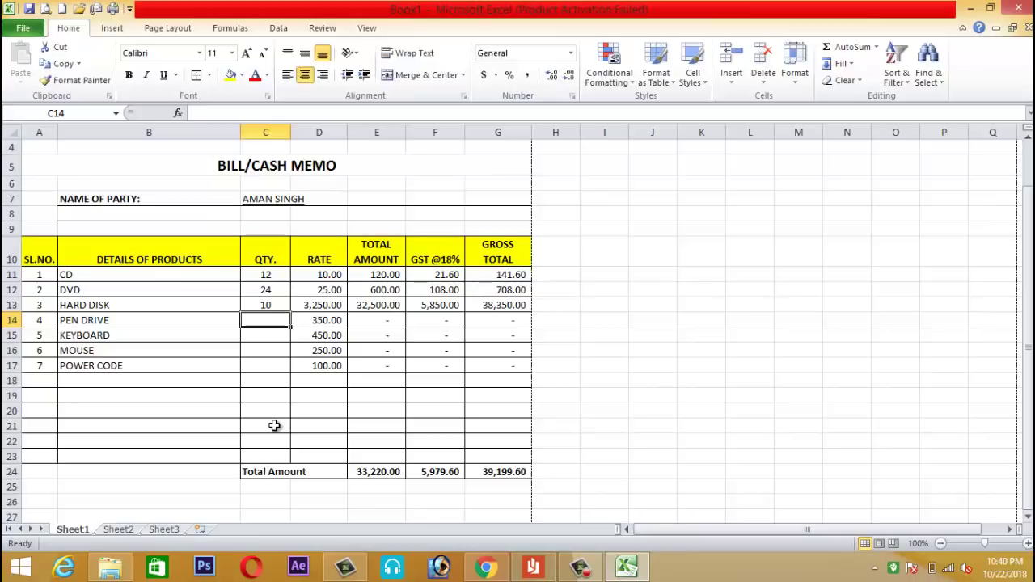
# - Enter quantities 20 for PEN DRIVE, 10 for KEYBOARD, 10 for MOUSE and 50 for POWER CODE
pyautogui.write('20')
pyautogui.press('Return')
pyautogui.write('10')
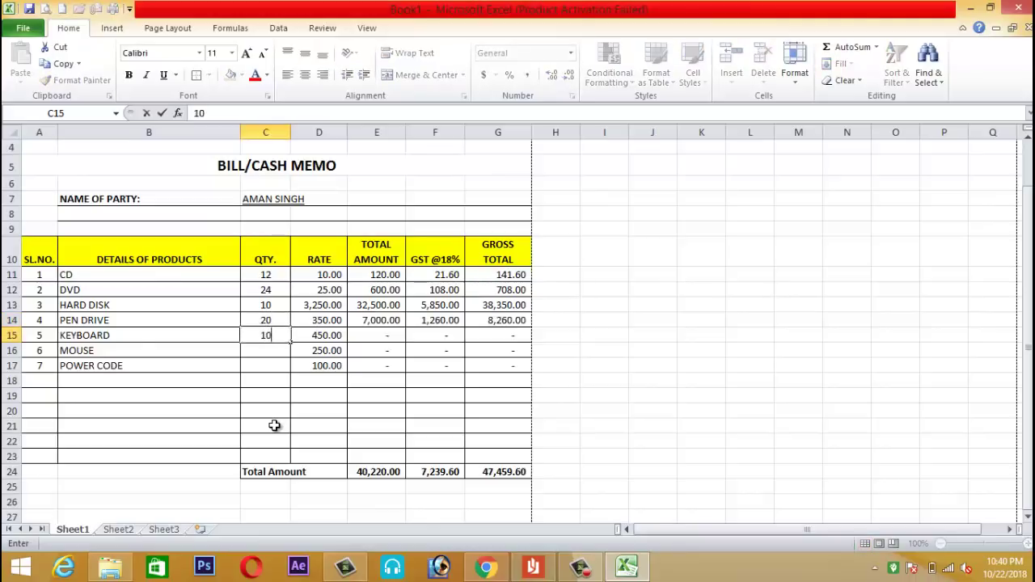
pyautogui.press('Return')
pyautogui.write('10')
pyautogui.press('Return')
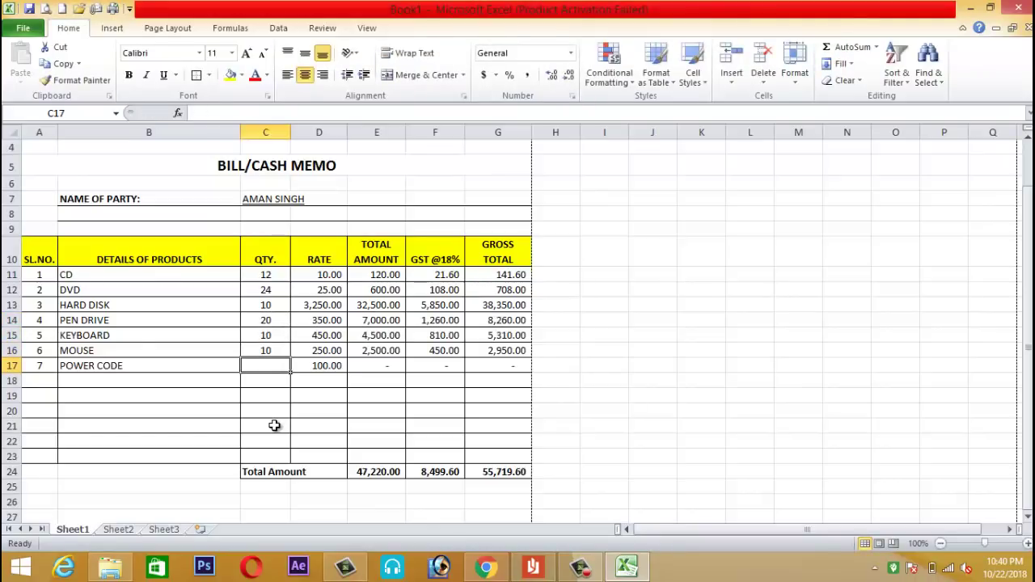
pyautogui.write('50')
pyautogui.press('Return')
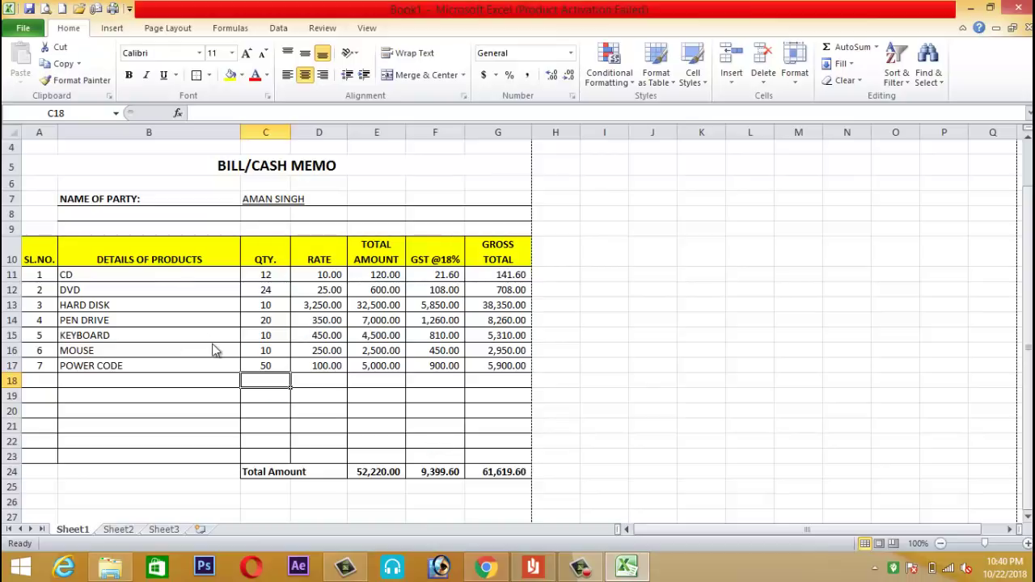
# - Cancel the Save As dialog, then print-preview the memo and return to the worksheet
pyautogui.press('F12')
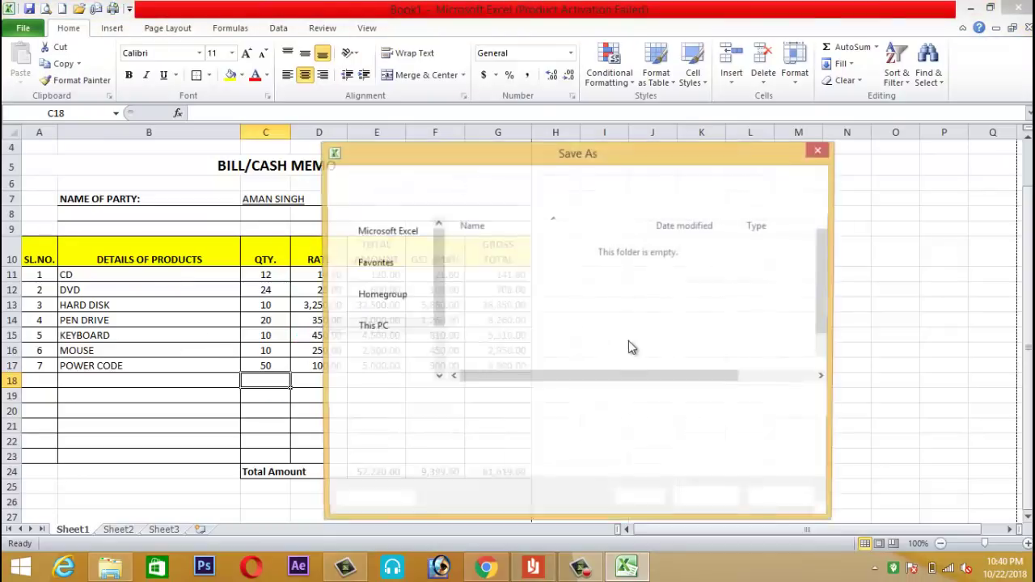
pyautogui.click(780, 505)
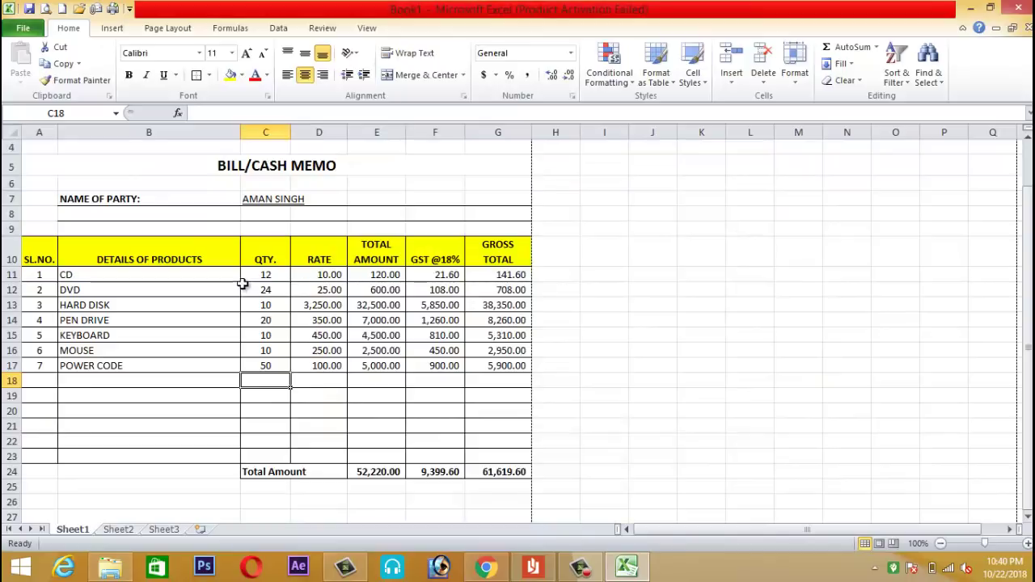
pyautogui.scroll(1, 221, 283)
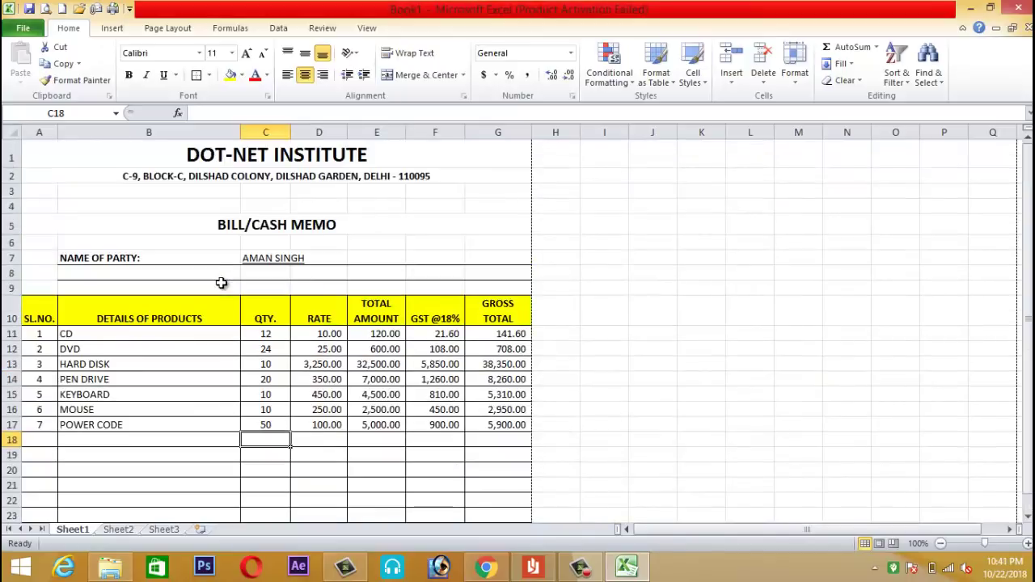
pyautogui.click(59, 8)
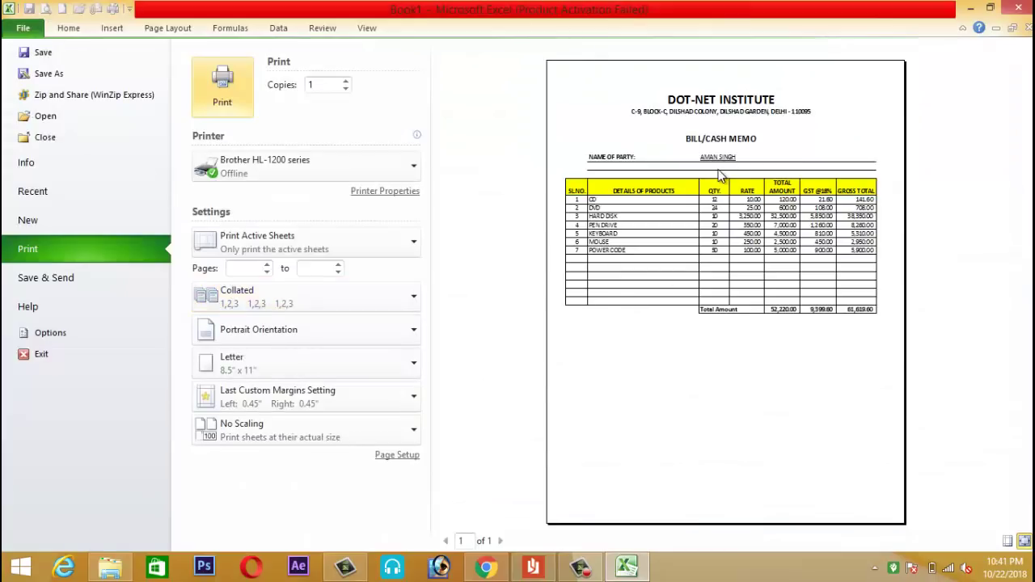
pyautogui.press('Escape')
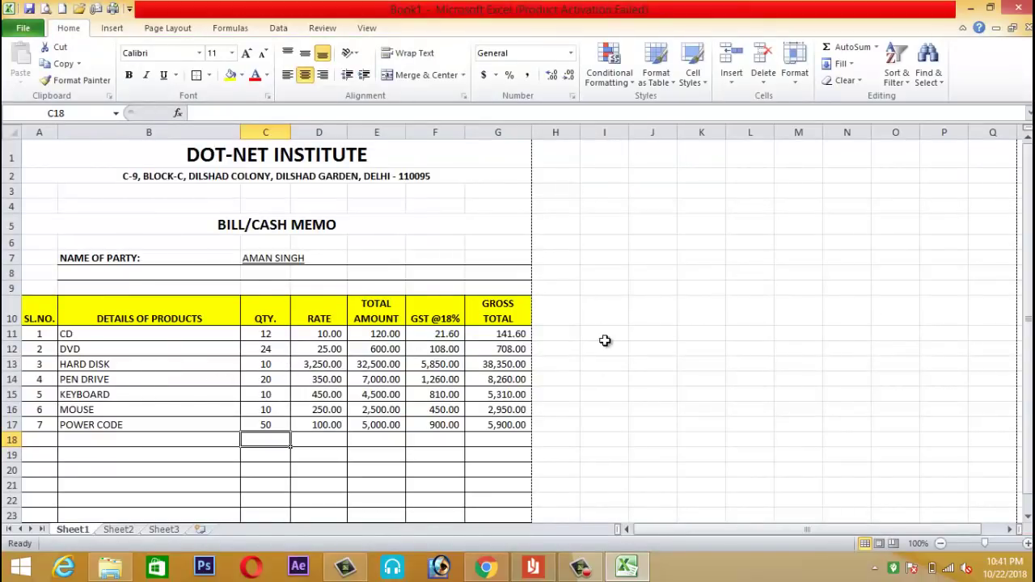
pyautogui.scroll(-3, 601, 342)
pyautogui.scroll(2, 601, 342)
pyautogui.scroll(1, 283, 338)
pyautogui.scroll(-2, 126, 319)
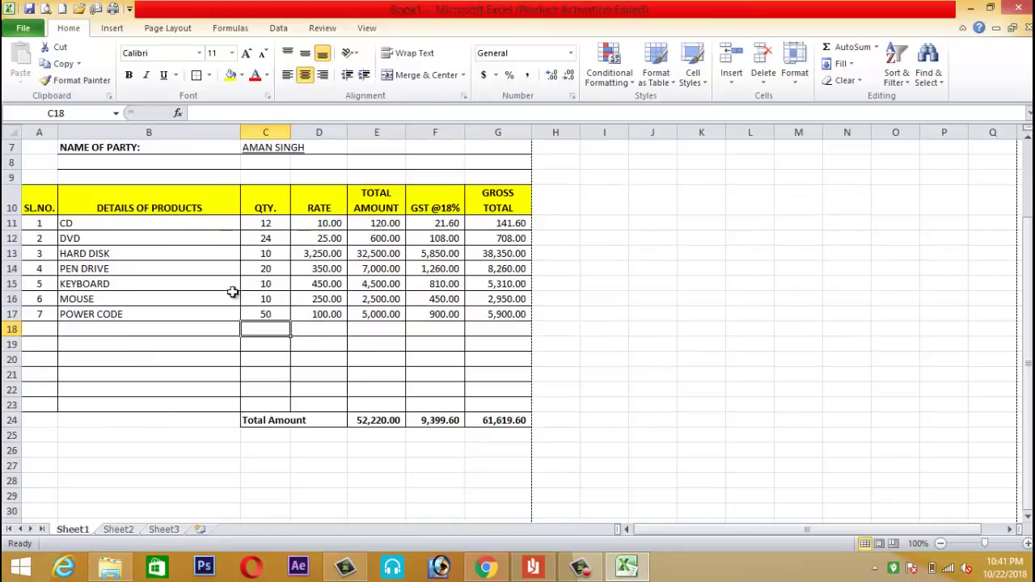
pyautogui.scroll(2, 199, 255)
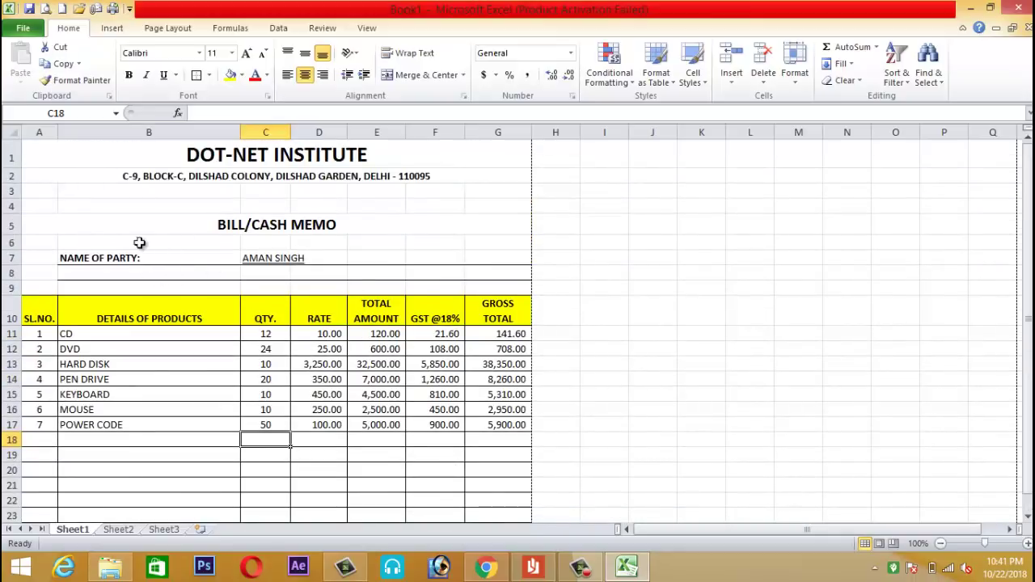
pyautogui.scroll(-2, 201, 394)
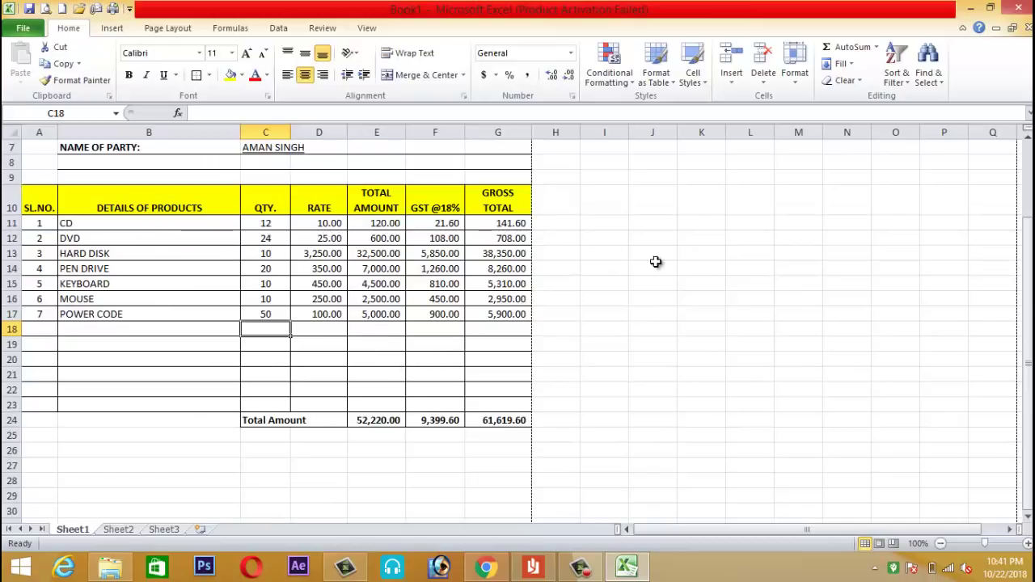
pyautogui.scroll(2, 279, 295)
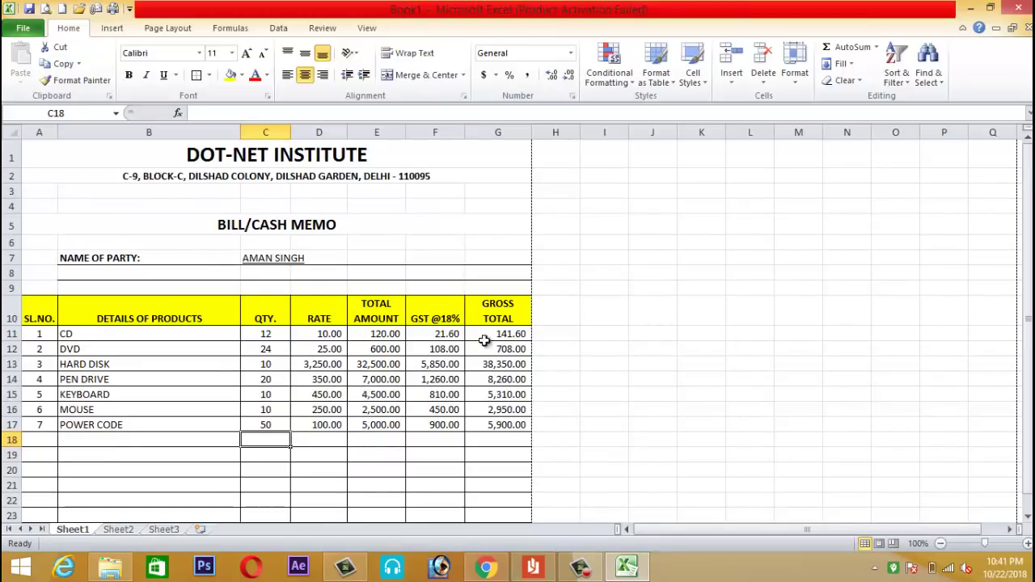
pyautogui.scroll(-3, 441, 378)
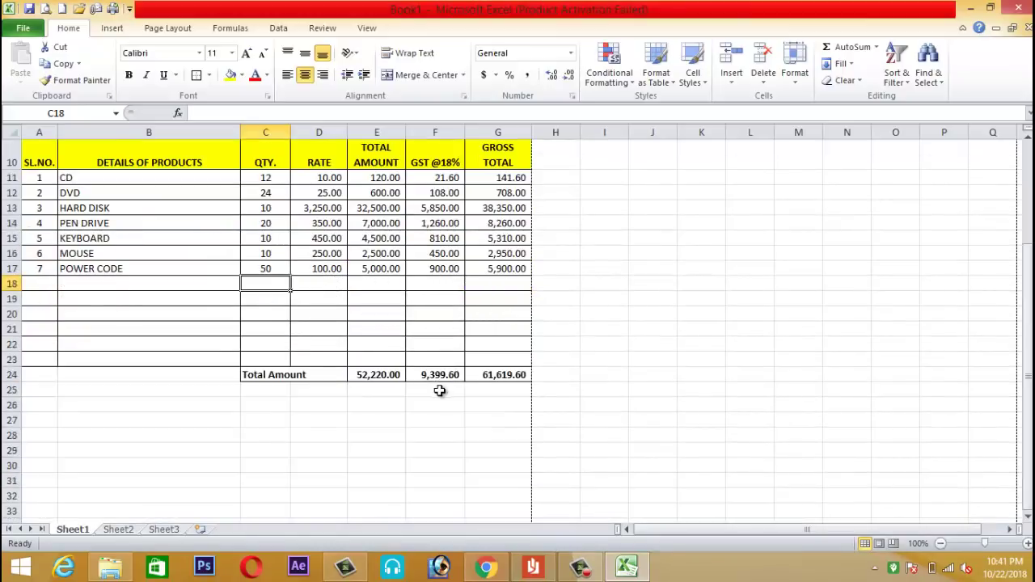
pyautogui.scroll(1, 326, 302)
pyautogui.scroll(2, 334, 312)
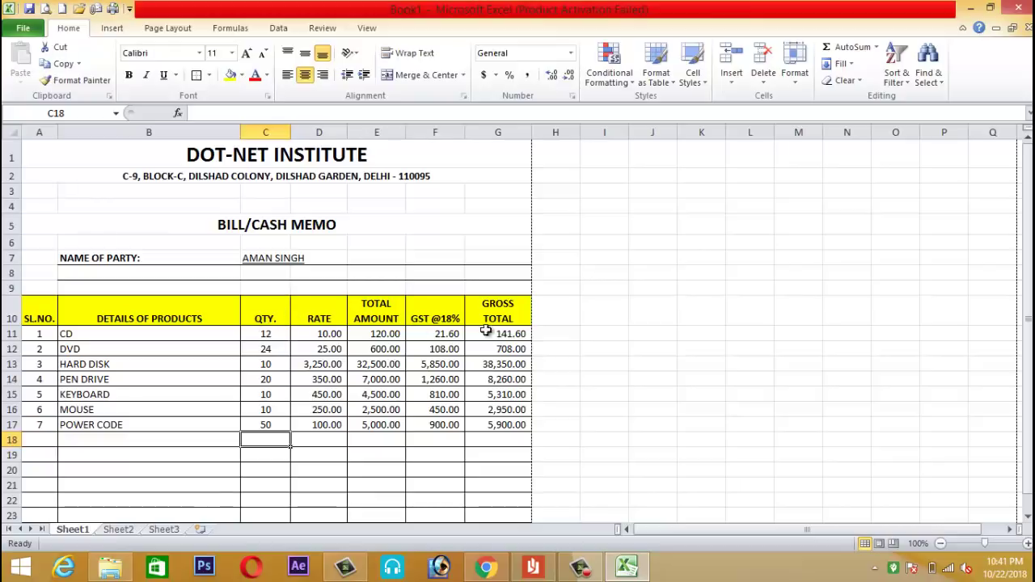
# - In the Reader PDF, scroll past the Bill/Cash Memo and Salary Slip pages to the contents page
pyautogui.click(531, 566)
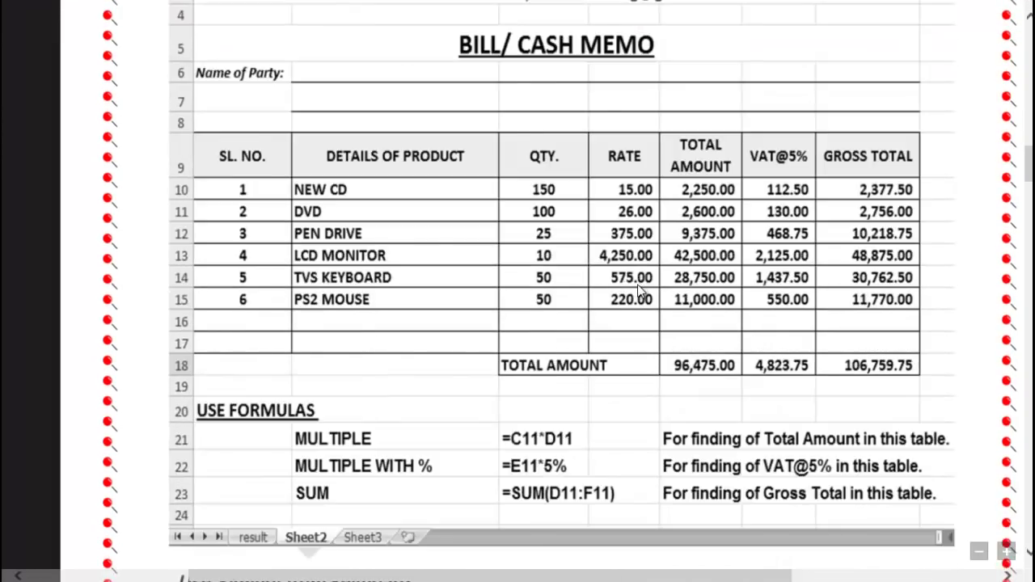
pyautogui.scroll(5, 639, 290)
pyautogui.scroll(5, 638, 289)
pyautogui.scroll(5, 639, 290)
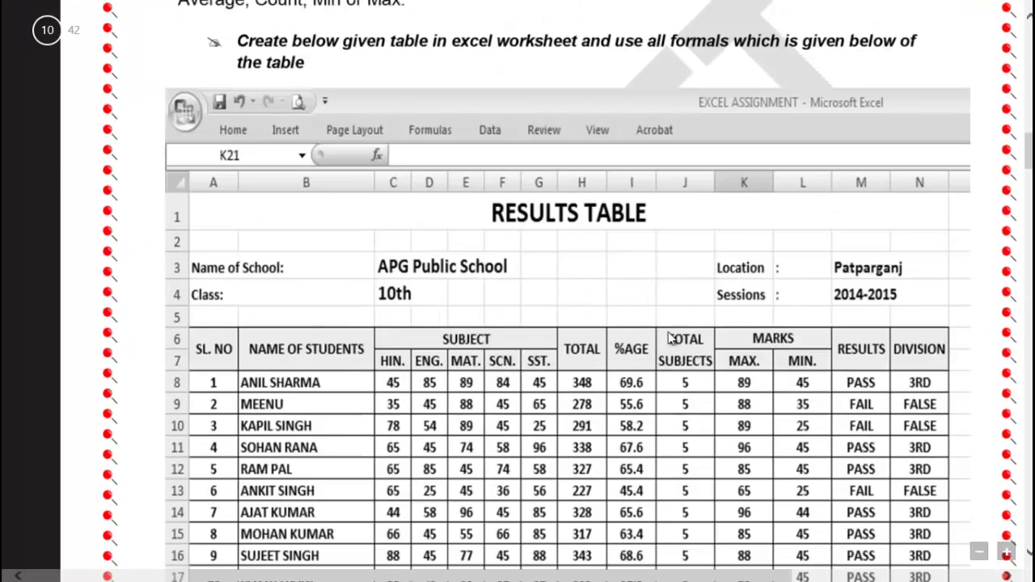
pyautogui.scroll(-3, 670, 338)
pyautogui.scroll(-3, 614, 364)
pyautogui.scroll(-3, 622, 356)
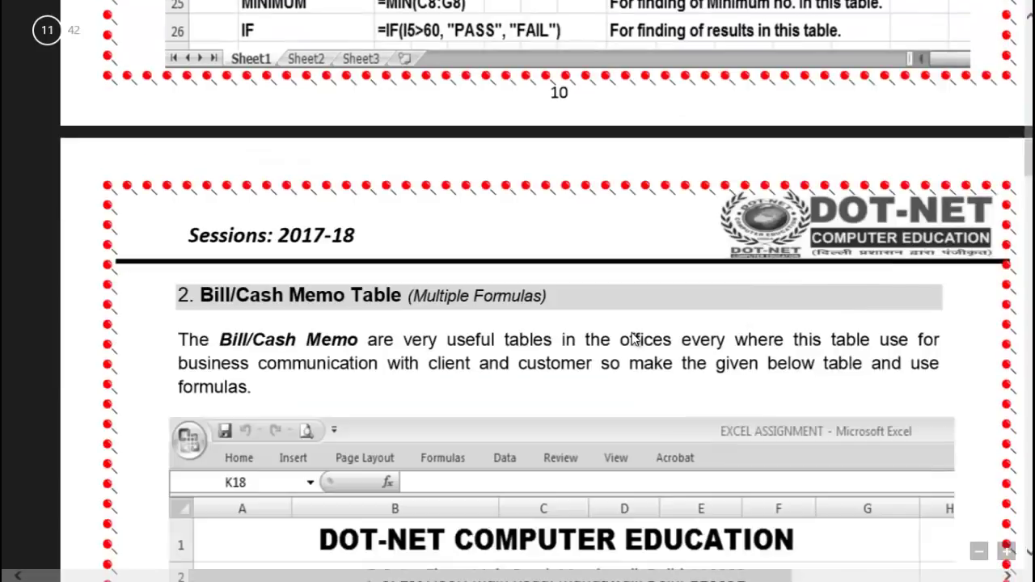
pyautogui.scroll(-3, 635, 339)
pyautogui.scroll(-3, 635, 340)
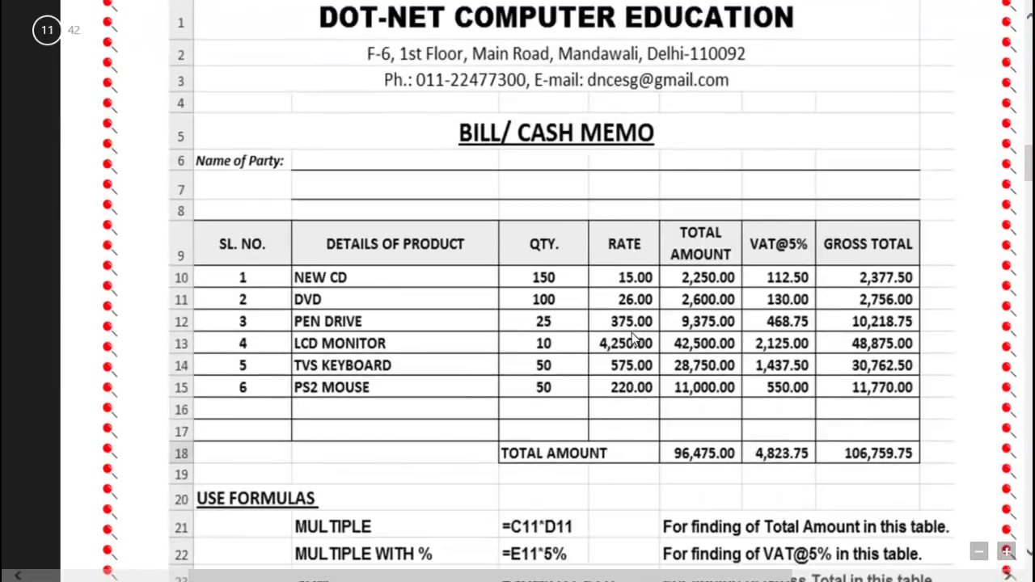
pyautogui.scroll(-1, 632, 333)
pyautogui.scroll(-2, 632, 333)
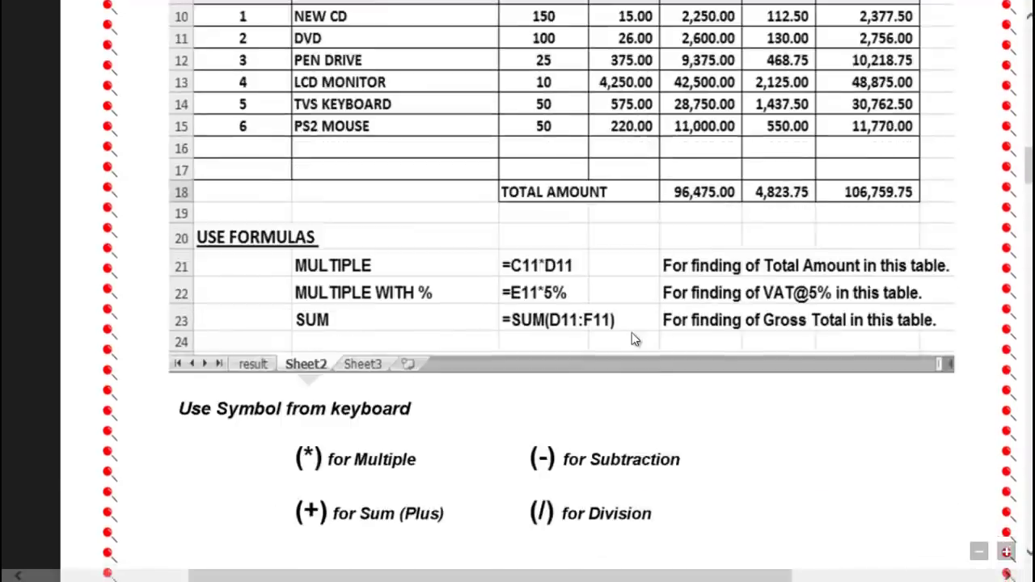
pyautogui.scroll(-2, 639, 307)
pyautogui.scroll(4, 641, 265)
pyautogui.scroll(2, 601, 314)
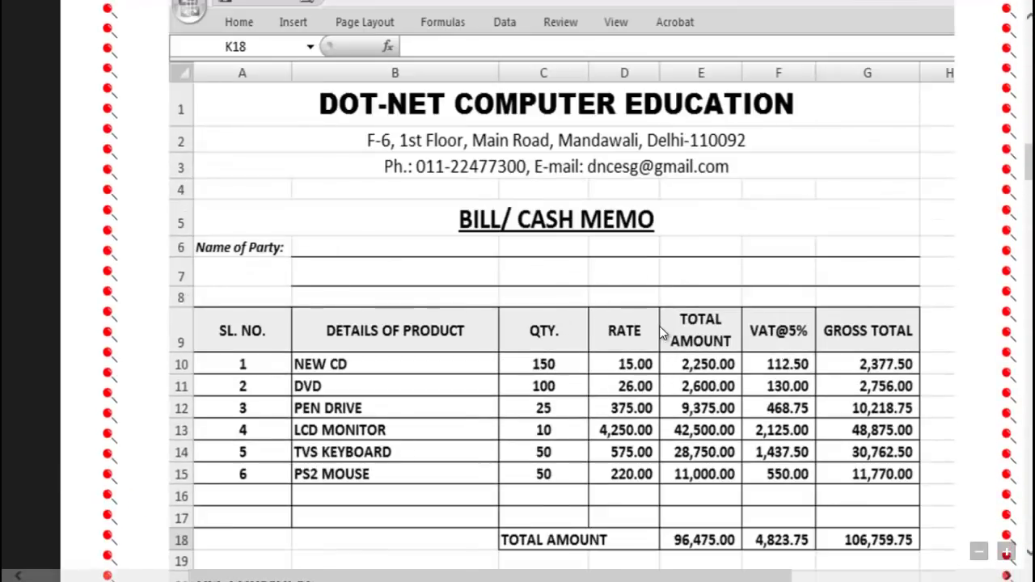
pyautogui.scroll(-5, 686, 350)
pyautogui.scroll(-3, 686, 351)
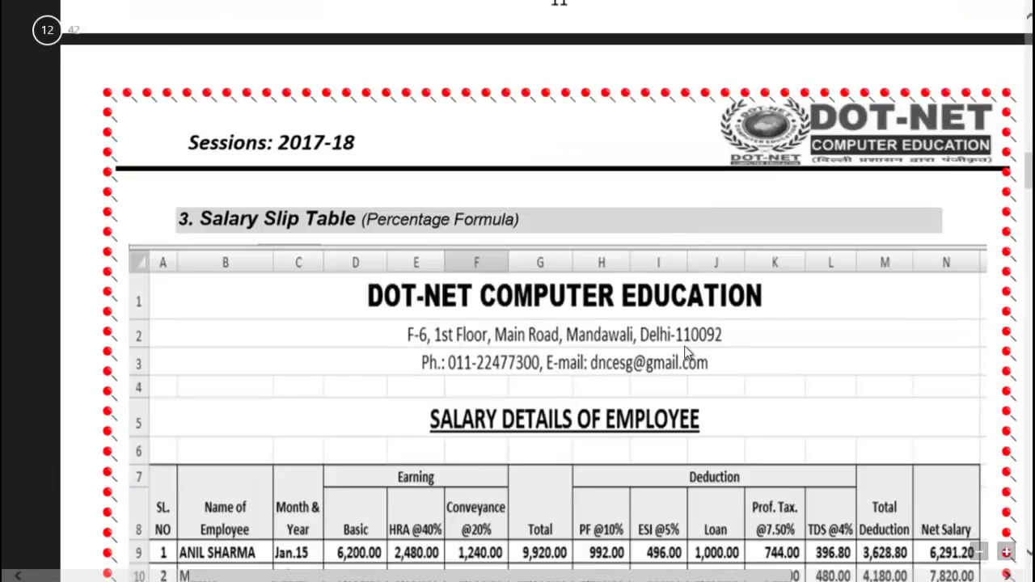
pyautogui.scroll(-2, 686, 353)
pyautogui.scroll(-3, 628, 322)
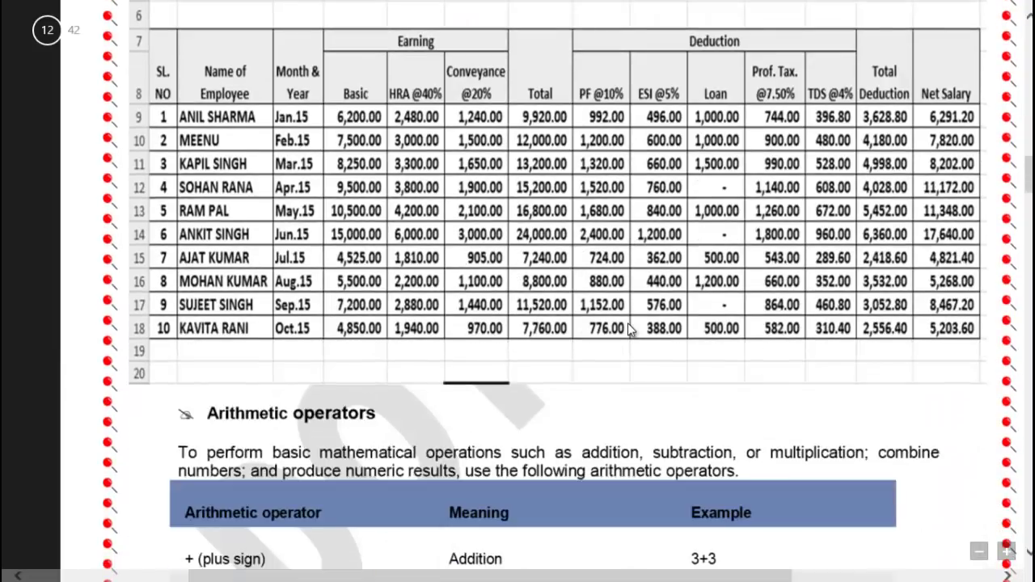
pyautogui.scroll(3, 633, 329)
pyautogui.scroll(-3, 630, 323)
pyautogui.scroll(-2, 633, 330)
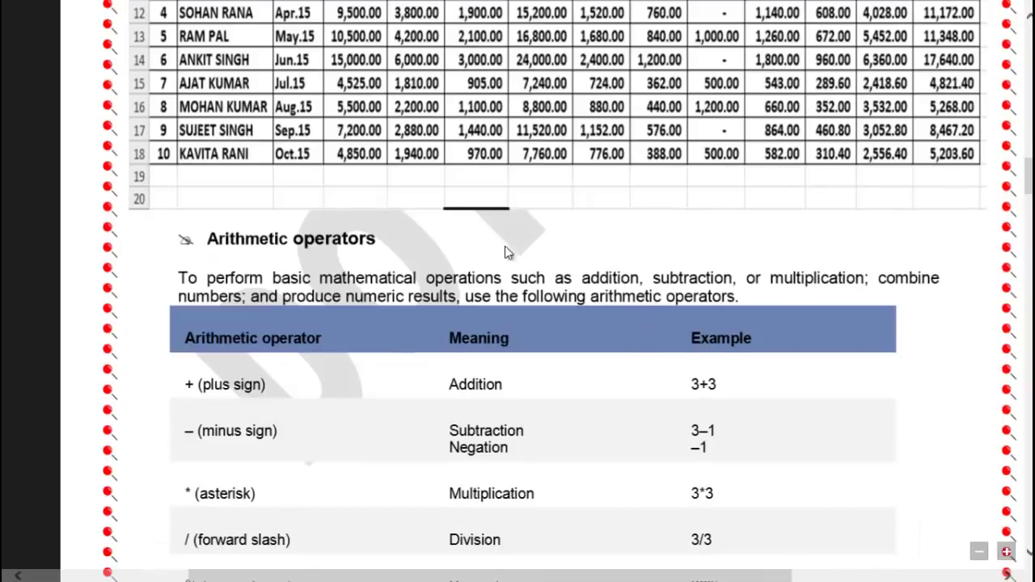
pyautogui.scroll(2, 633, 240)
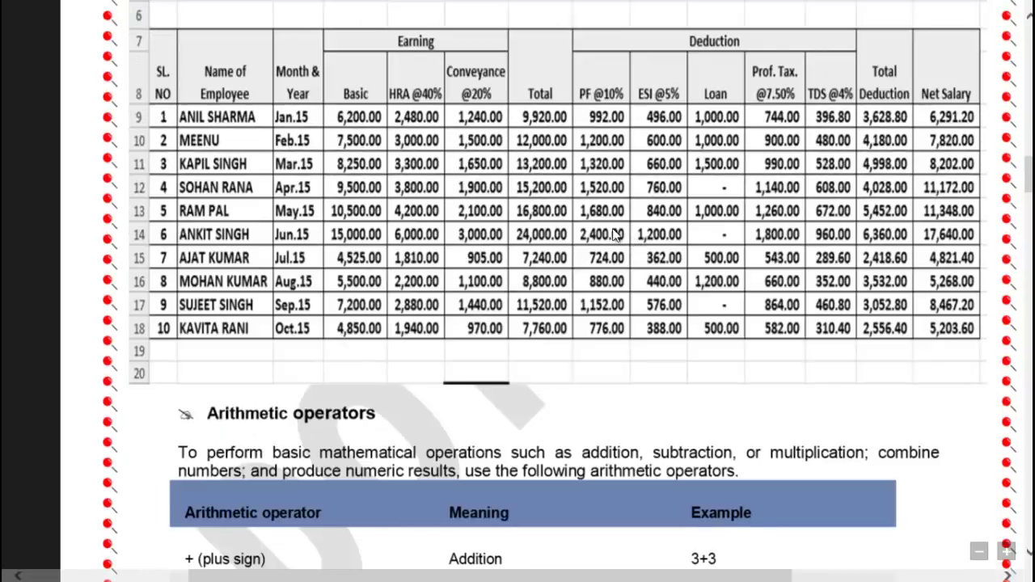
pyautogui.scroll(-2, 635, 247)
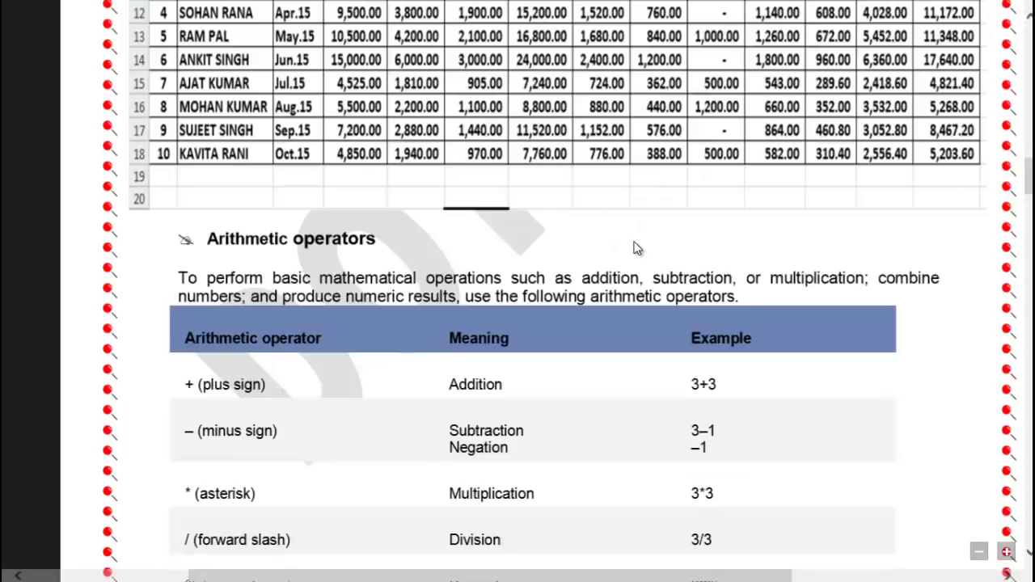
pyautogui.scroll(-1, 635, 247)
pyautogui.scroll(-3, 635, 247)
pyautogui.scroll(2, 635, 246)
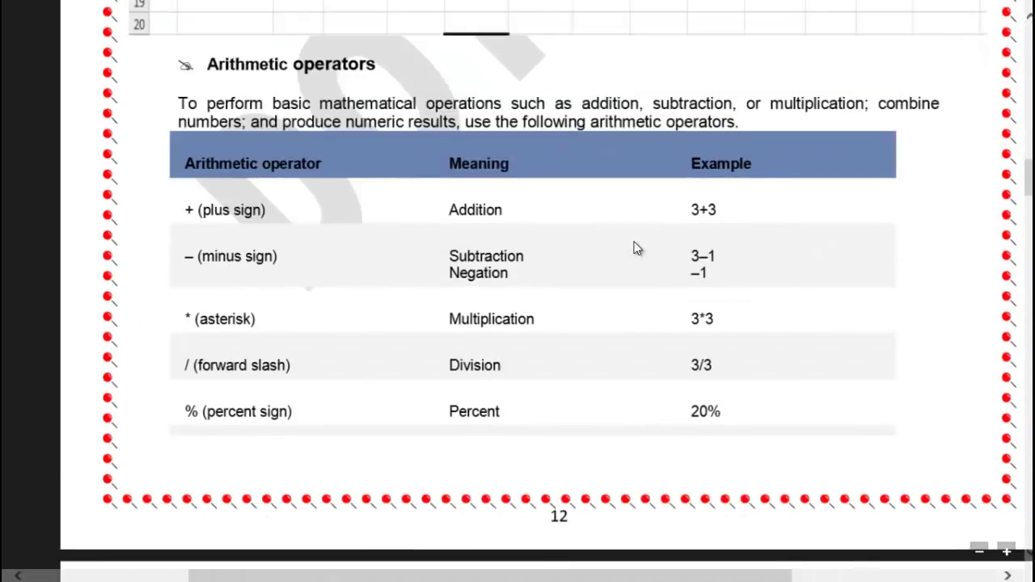
pyautogui.scroll(3, 635, 246)
pyautogui.scroll(2, 635, 246)
pyautogui.scroll(-12, 635, 247)
pyautogui.scroll(6, 635, 247)
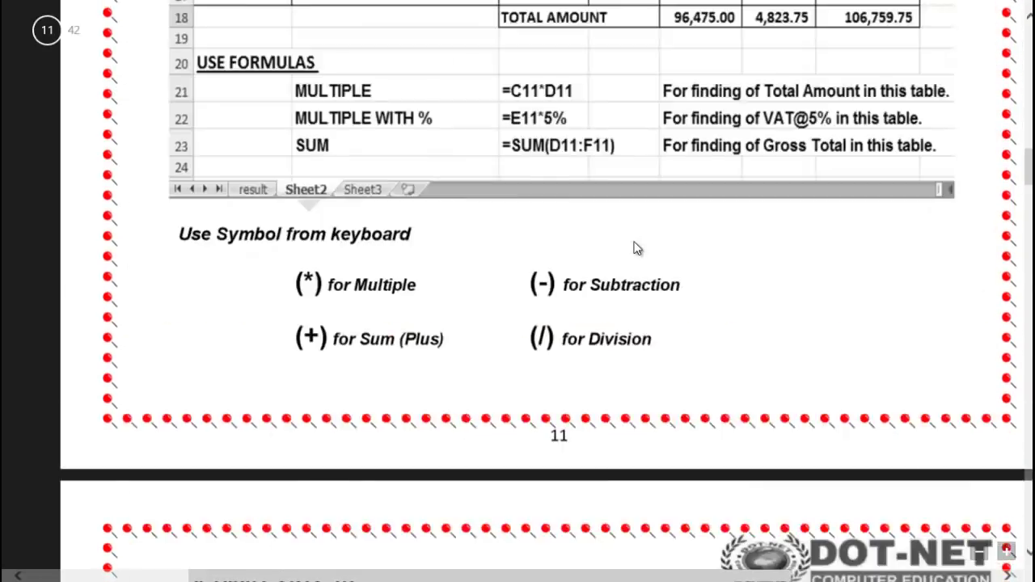
pyautogui.scroll(11, 635, 247)
pyautogui.scroll(8, 634, 247)
pyautogui.scroll(20, 569, 291)
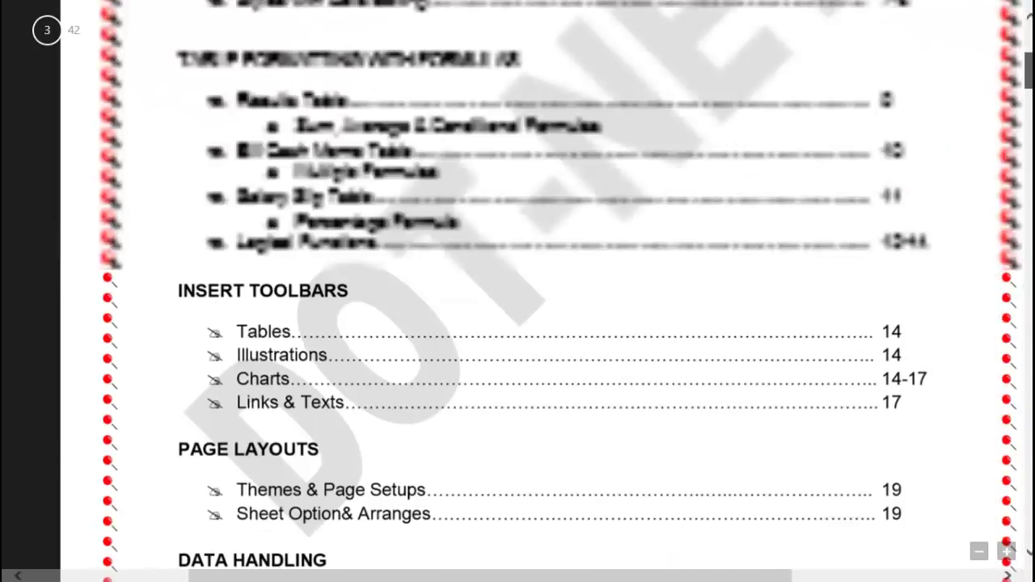
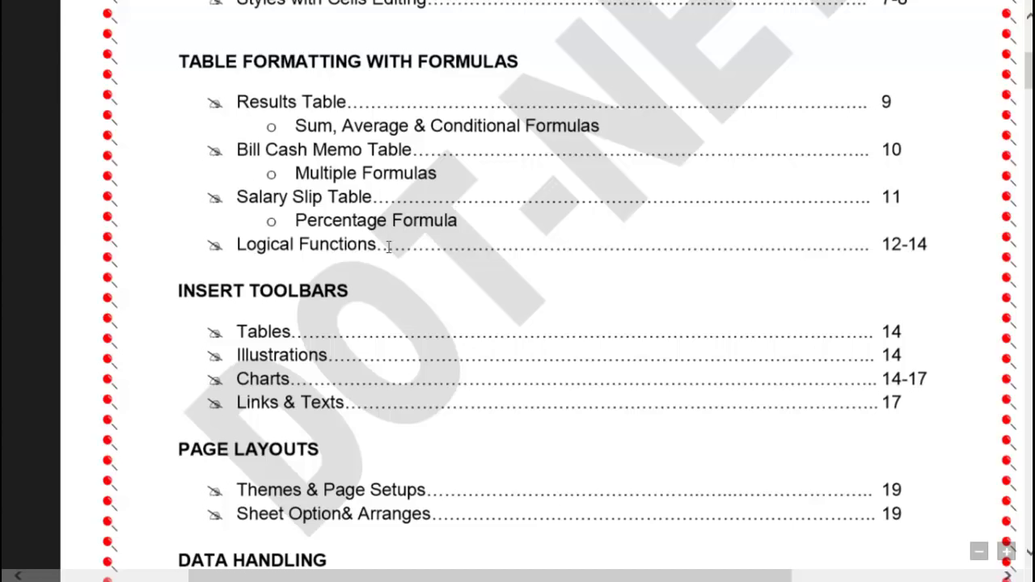
# - Scroll from the contents past the Bill/Cash Memo and Salary Slip pages to page 13's Logical Function table
pyautogui.scroll(-2, 597, 250)
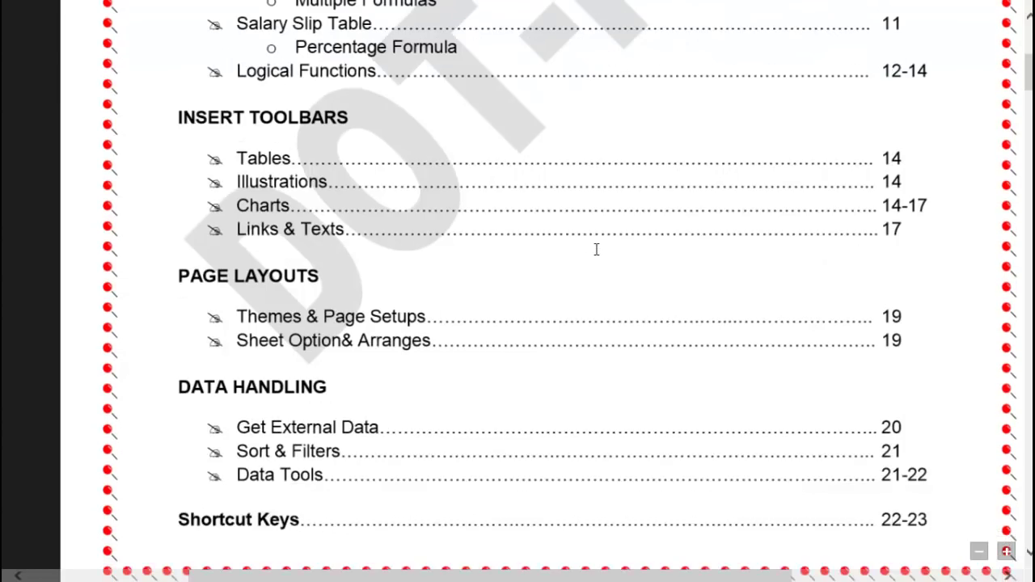
pyautogui.scroll(-5, 598, 251)
pyautogui.scroll(-5, 599, 252)
pyautogui.scroll(-5, 601, 252)
pyautogui.scroll(-5, 603, 254)
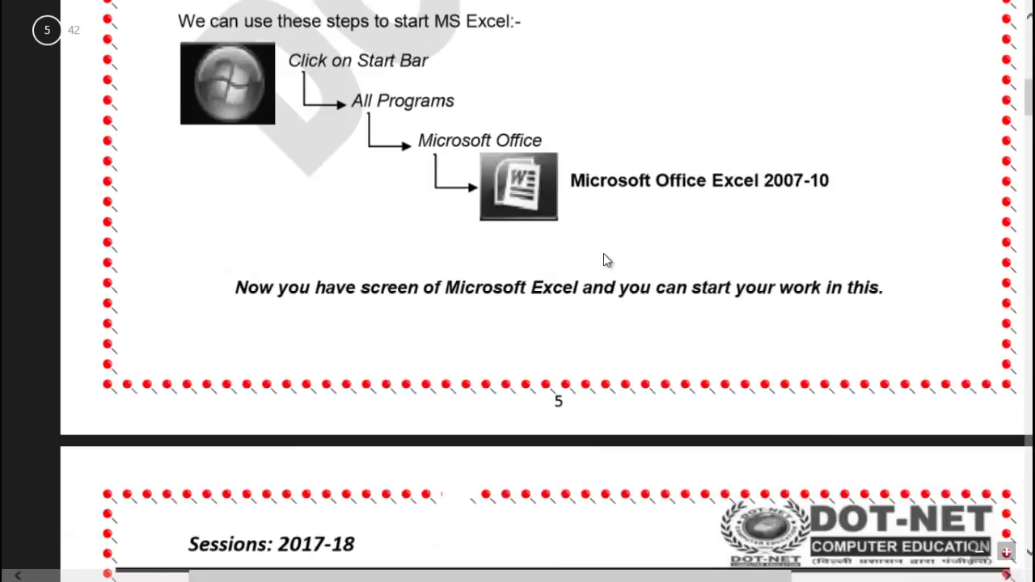
pyautogui.scroll(-5, 603, 253)
pyautogui.scroll(-5, 604, 254)
pyautogui.scroll(-5, 606, 255)
pyautogui.scroll(-5, 606, 255)
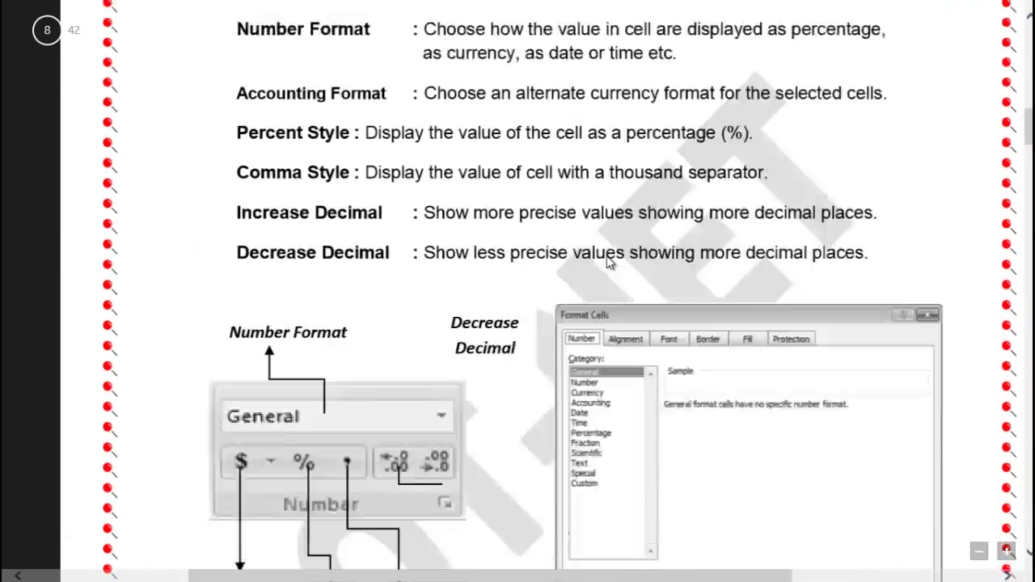
pyautogui.scroll(-5, 607, 256)
pyautogui.scroll(-5, 607, 256)
pyautogui.scroll(-5, 606, 255)
pyautogui.scroll(-5, 607, 255)
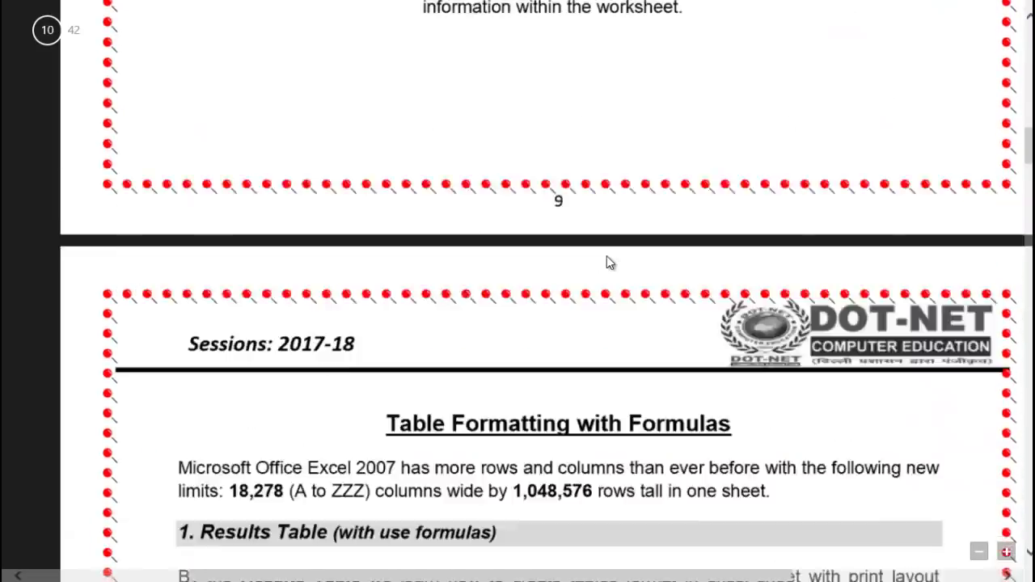
pyautogui.scroll(-5, 606, 255)
pyautogui.scroll(-5, 607, 255)
pyautogui.scroll(-5, 608, 255)
pyautogui.scroll(-5, 608, 255)
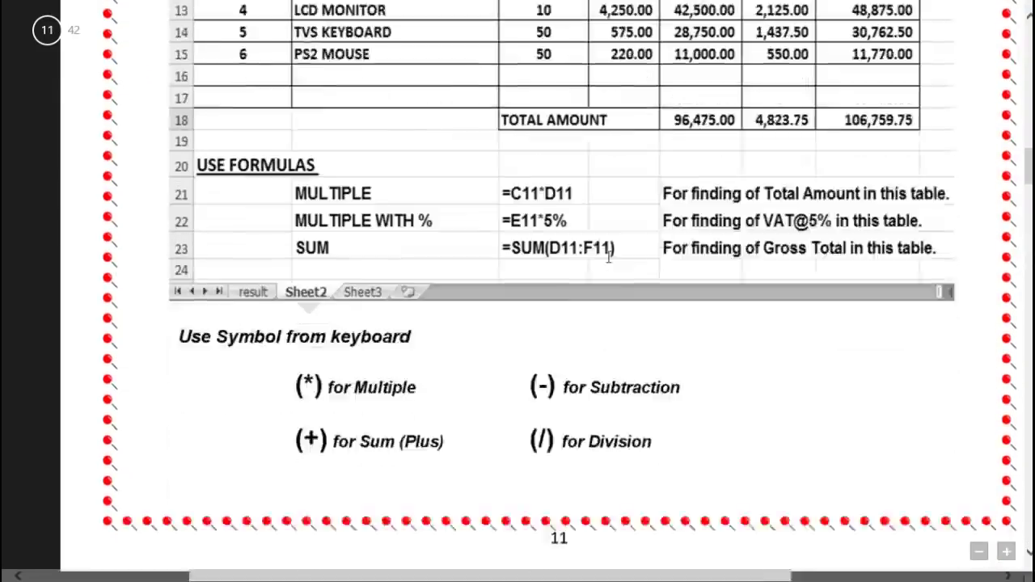
pyautogui.scroll(-5, 608, 256)
pyautogui.scroll(-5, 609, 256)
pyautogui.scroll(-5, 608, 256)
pyautogui.scroll(-5, 608, 256)
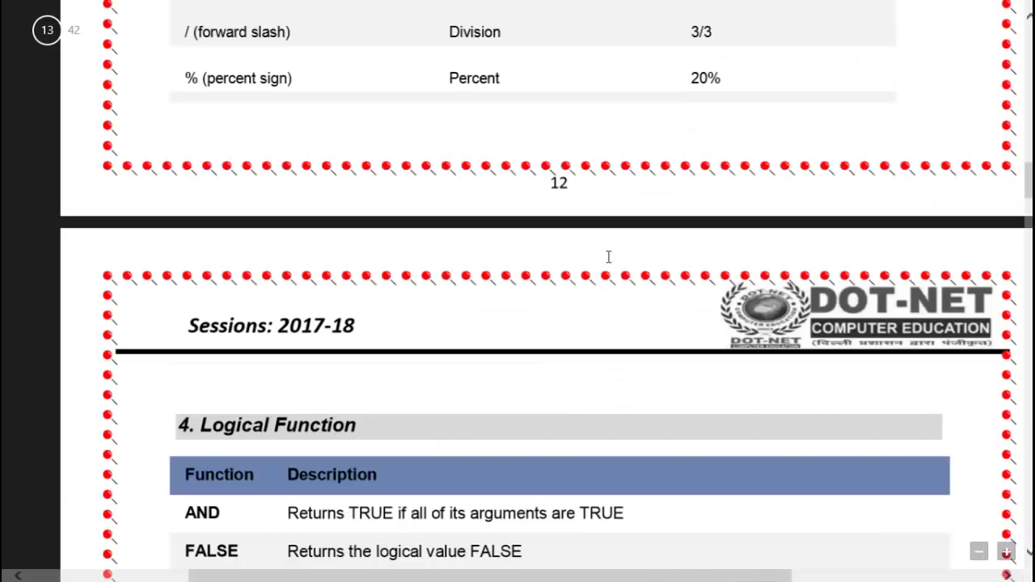
pyautogui.scroll(10, 609, 256)
pyautogui.scroll(-3, 608, 256)
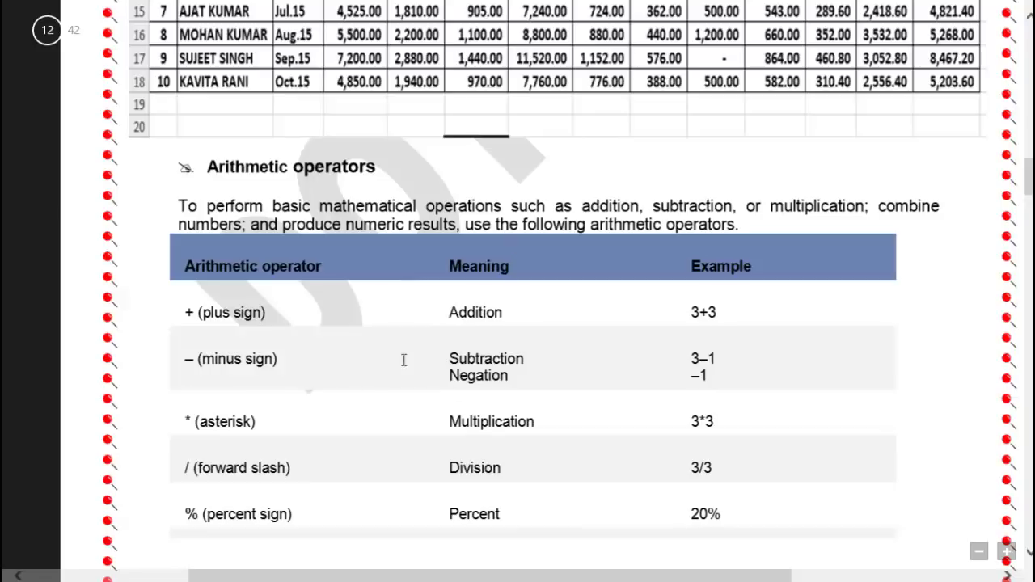
pyautogui.scroll(-2, 441, 353)
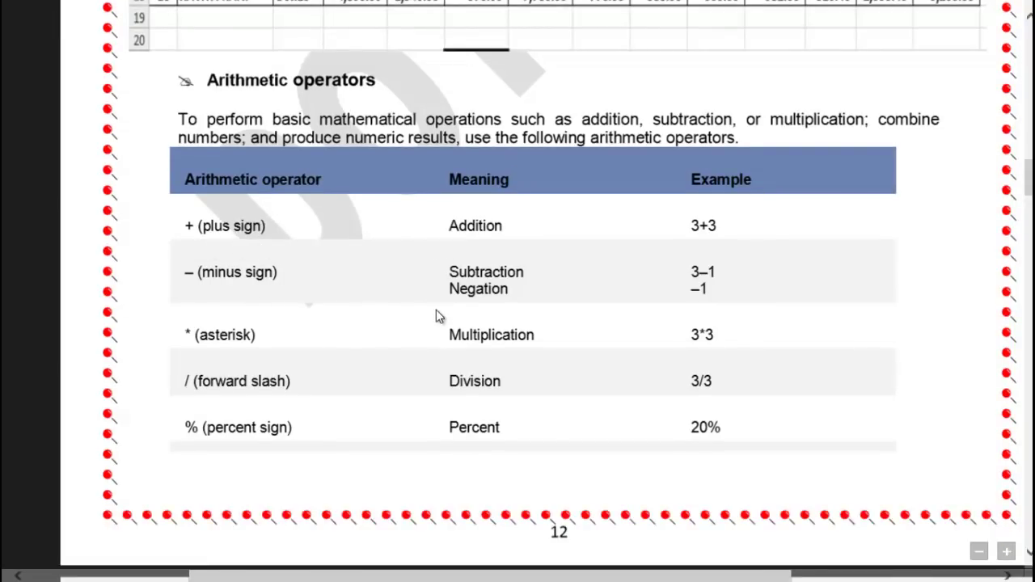
pyautogui.scroll(-4, 436, 310)
pyautogui.scroll(8, 436, 311)
pyautogui.scroll(10, 435, 310)
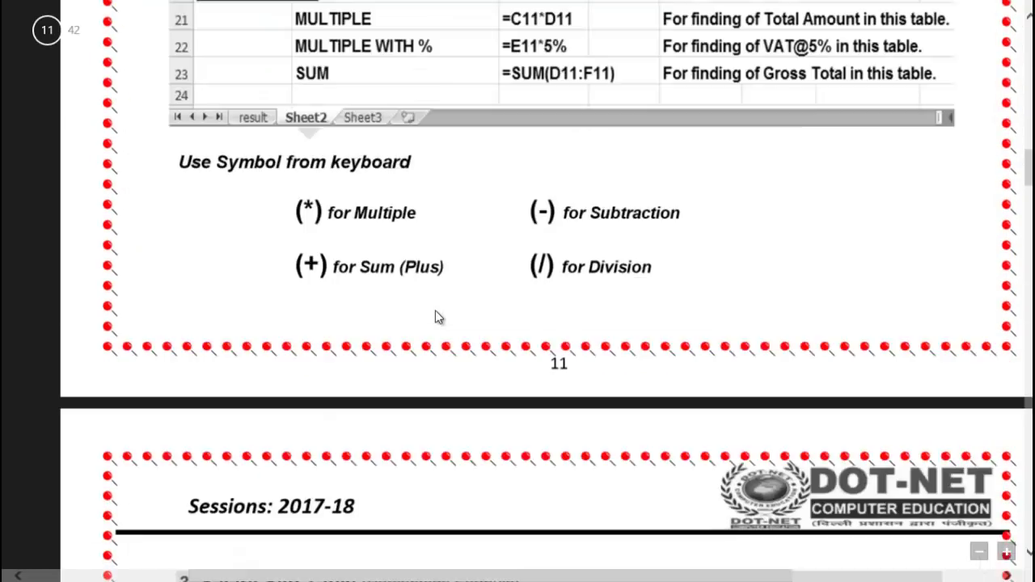
pyautogui.scroll(4, 435, 310)
pyautogui.scroll(2, 435, 311)
pyautogui.scroll(8, 435, 310)
pyautogui.scroll(4, 435, 311)
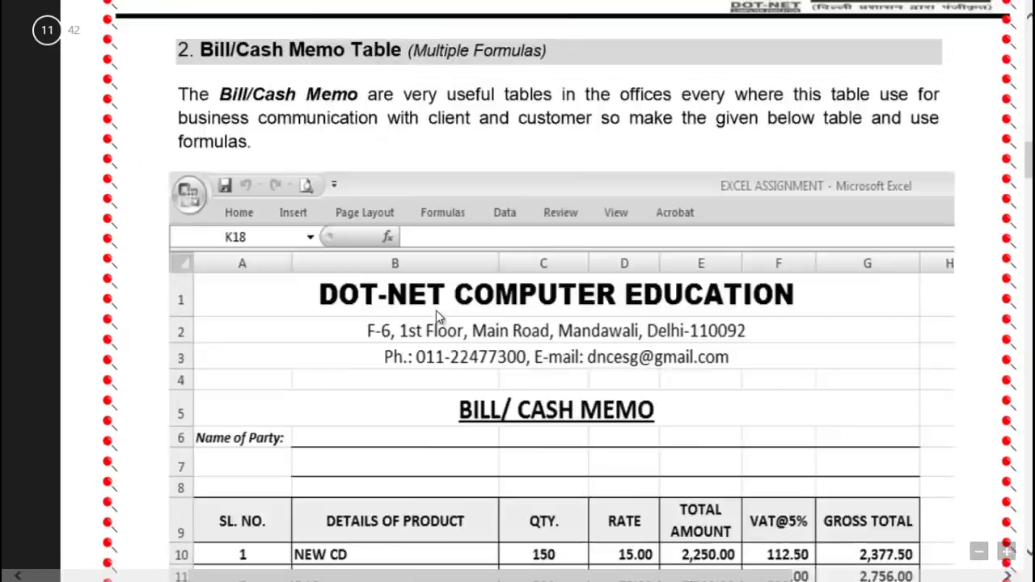
pyautogui.scroll(-14, 439, 315)
pyautogui.scroll(-14, 445, 314)
pyautogui.scroll(-8, 453, 317)
pyautogui.scroll(-12, 458, 317)
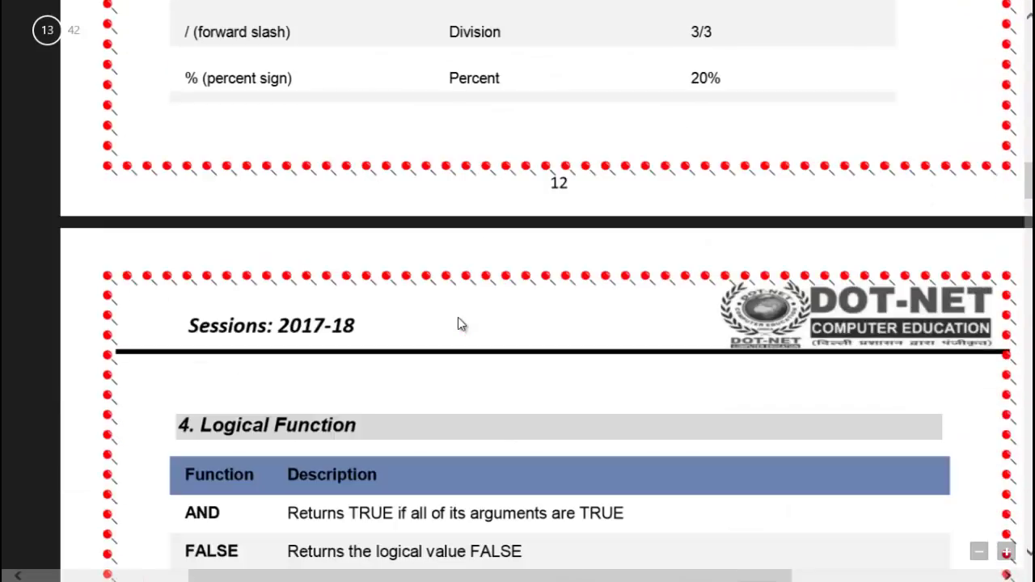
pyautogui.scroll(-4, 457, 317)
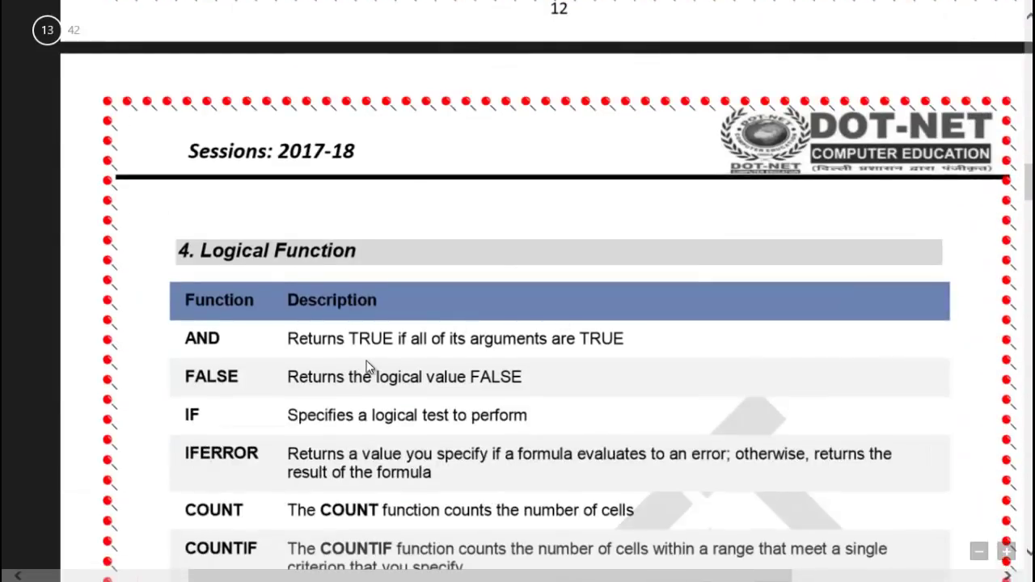
# - Scroll down through the AND, IF, IFERROR, COUNT and COUNTIF function sections
pyautogui.scroll(-2, 583, 364)
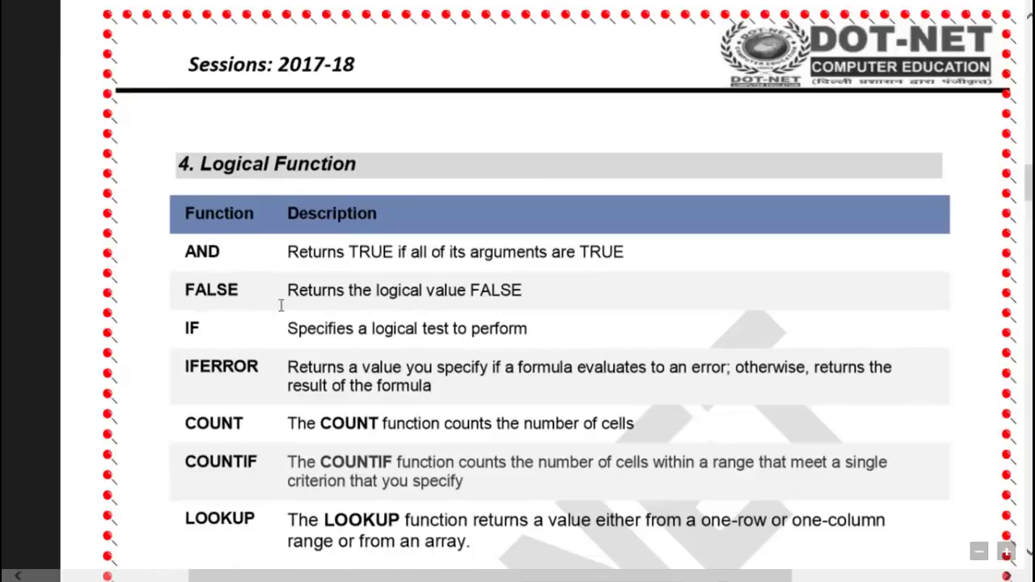
pyautogui.scroll(-2, 410, 318)
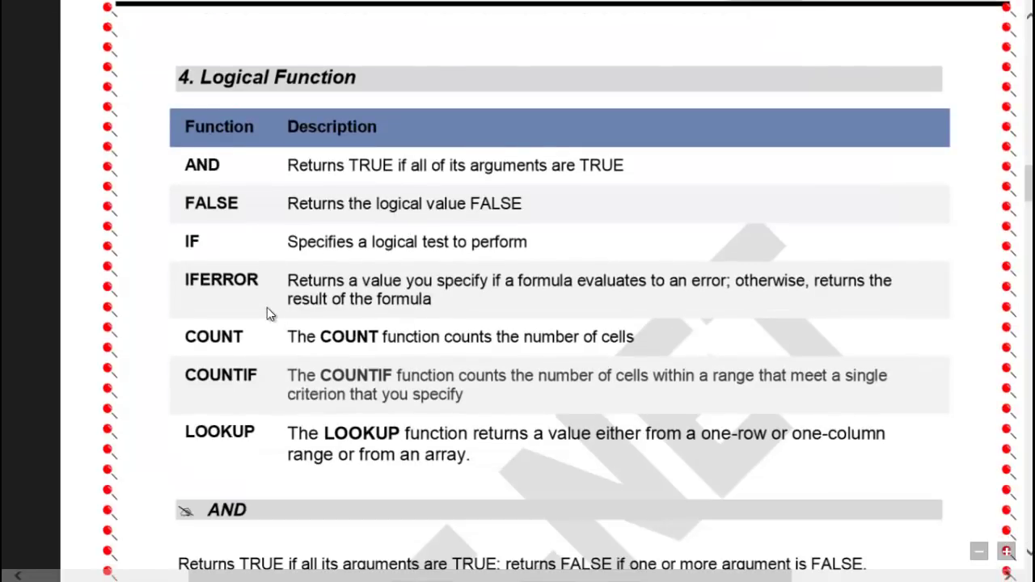
pyautogui.scroll(-4, 436, 301)
pyautogui.scroll(-5, 435, 303)
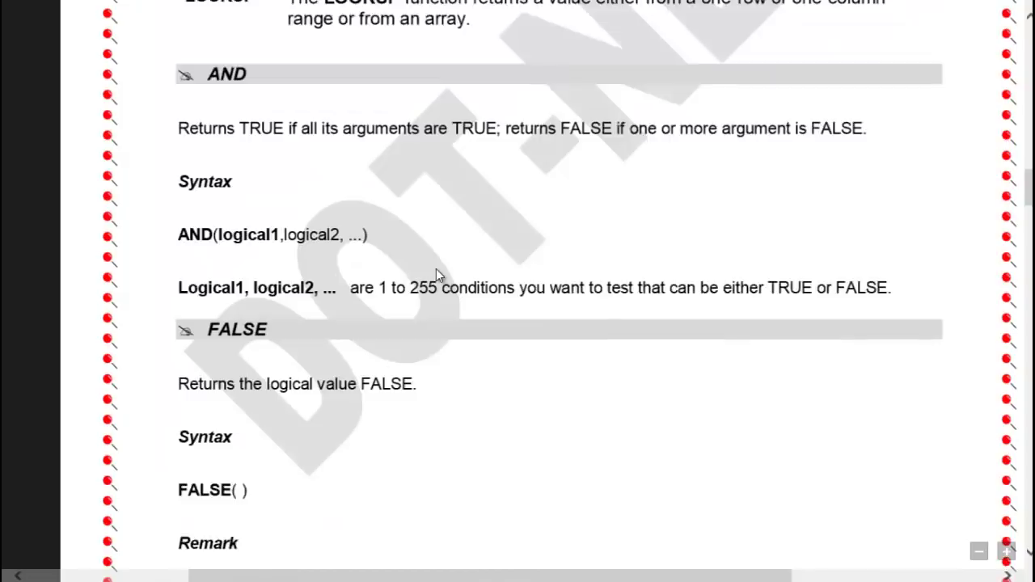
pyautogui.scroll(-8, 436, 268)
pyautogui.scroll(-6, 436, 271)
pyautogui.scroll(-2, 436, 271)
pyautogui.scroll(-3, 436, 271)
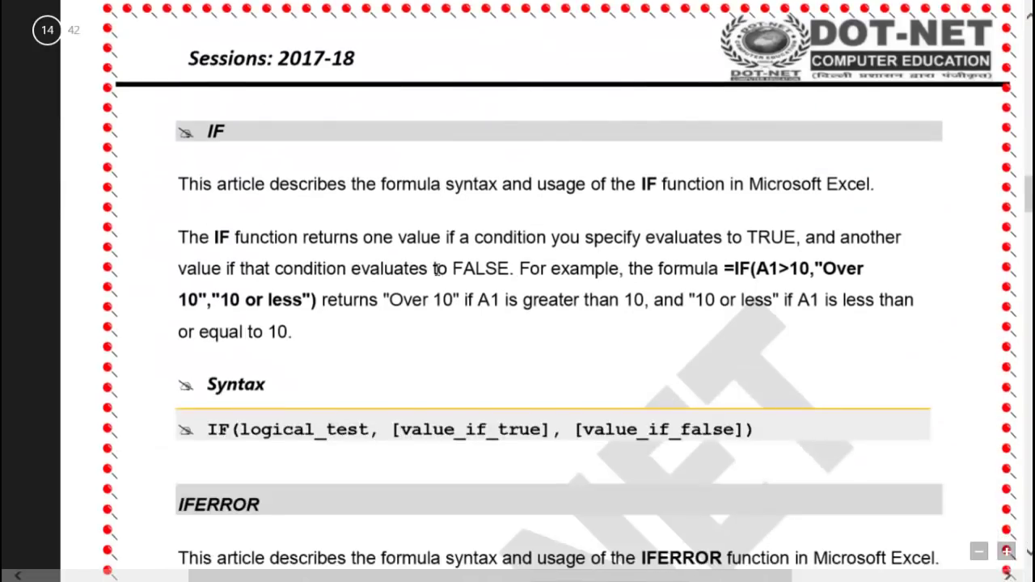
pyautogui.scroll(-6, 436, 275)
pyautogui.scroll(-6, 436, 272)
pyautogui.scroll(-6, 436, 272)
pyautogui.scroll(-6, 436, 272)
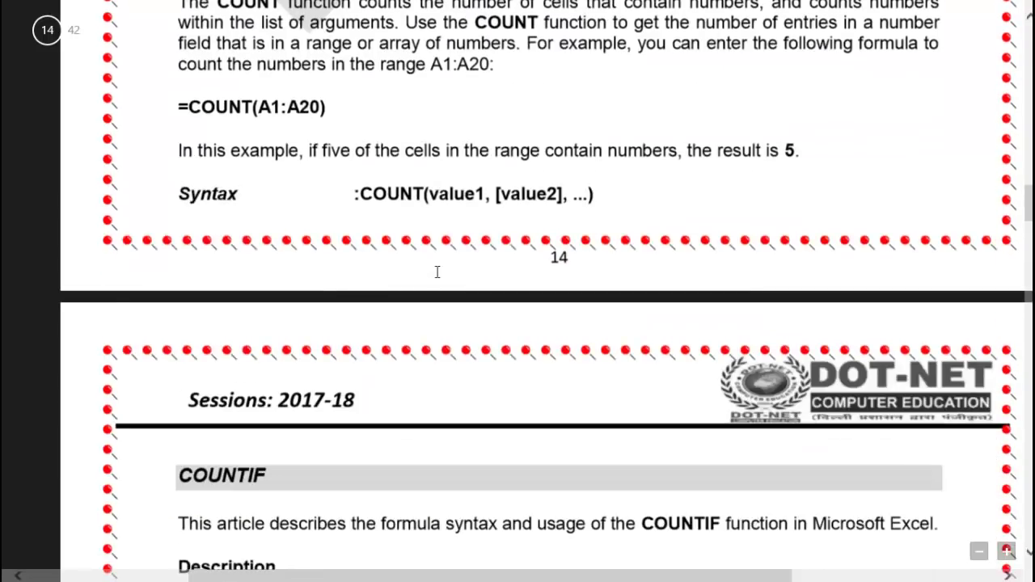
pyautogui.scroll(-6, 437, 274)
pyautogui.scroll(-3, 438, 274)
pyautogui.scroll(-6, 438, 274)
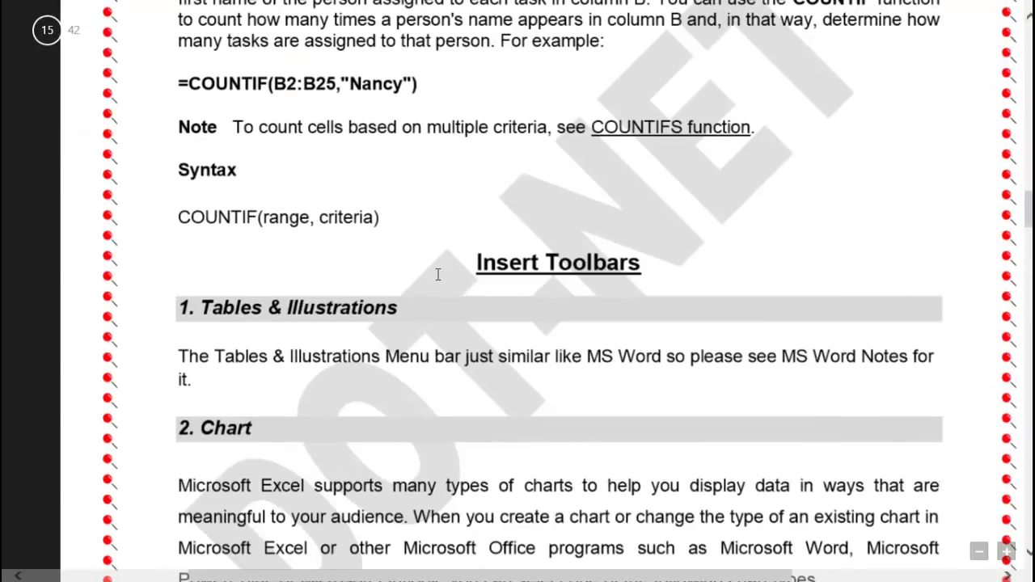
pyautogui.scroll(-3, 438, 274)
# - Scroll back up to page 12's Salary Slip Table (Percentage Formula) salary details sheet
pyautogui.scroll(5, 437, 275)
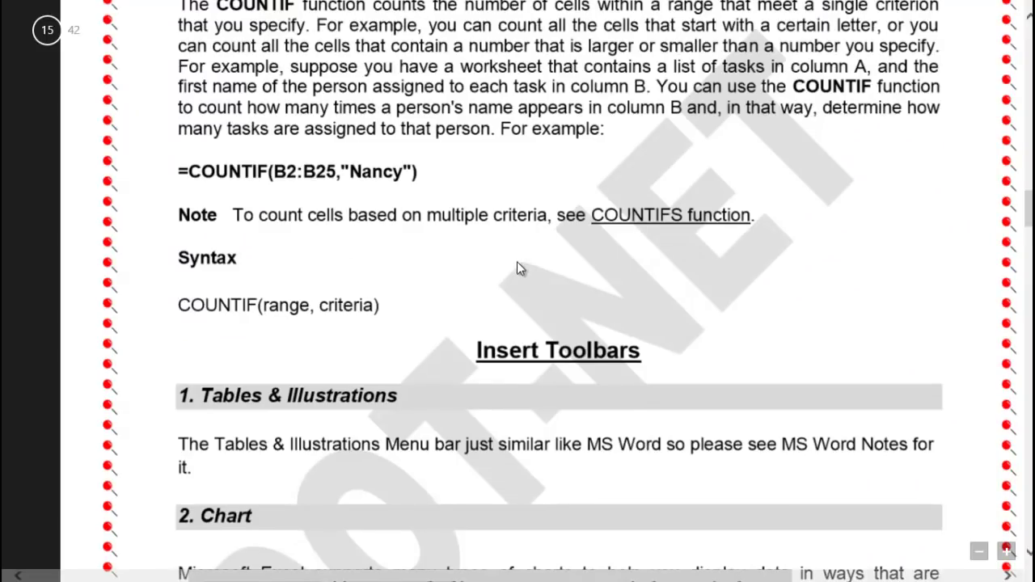
pyautogui.scroll(3, 517, 261)
pyautogui.scroll(3, 517, 261)
pyautogui.scroll(3, 517, 264)
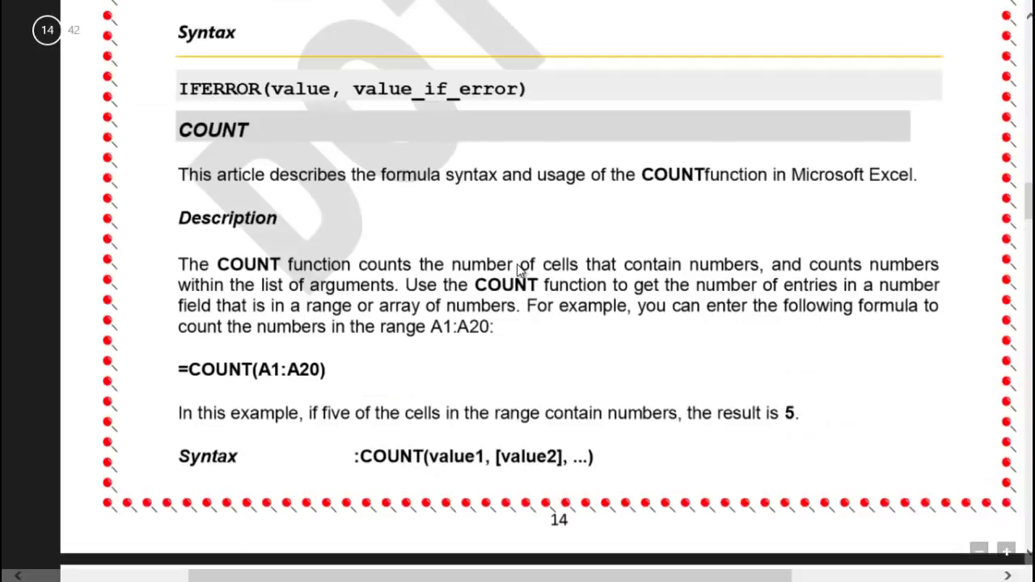
pyautogui.scroll(3, 517, 263)
pyautogui.scroll(3, 516, 263)
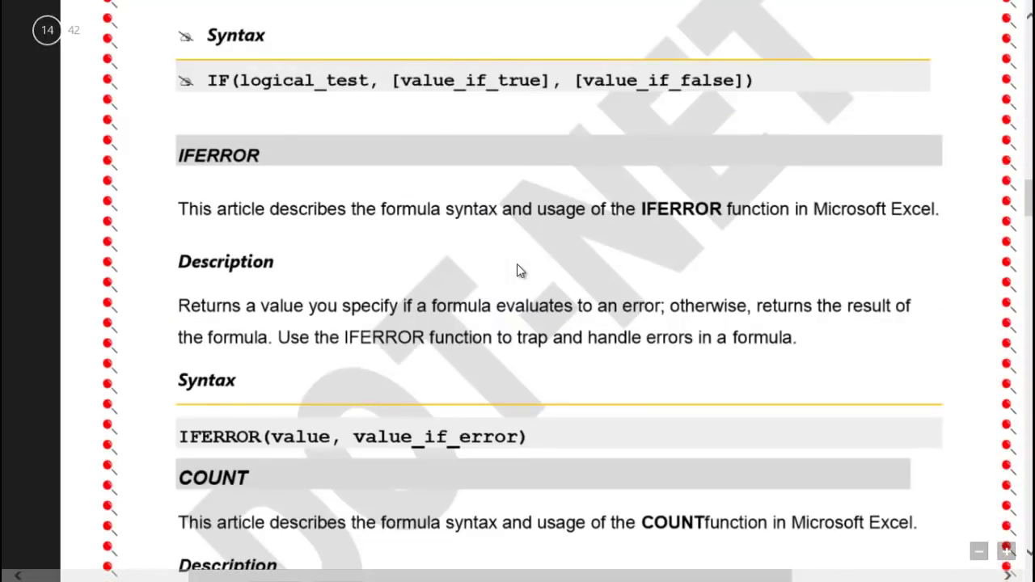
pyautogui.scroll(-3, 517, 264)
pyautogui.scroll(-2, 517, 264)
pyautogui.scroll(3, 516, 267)
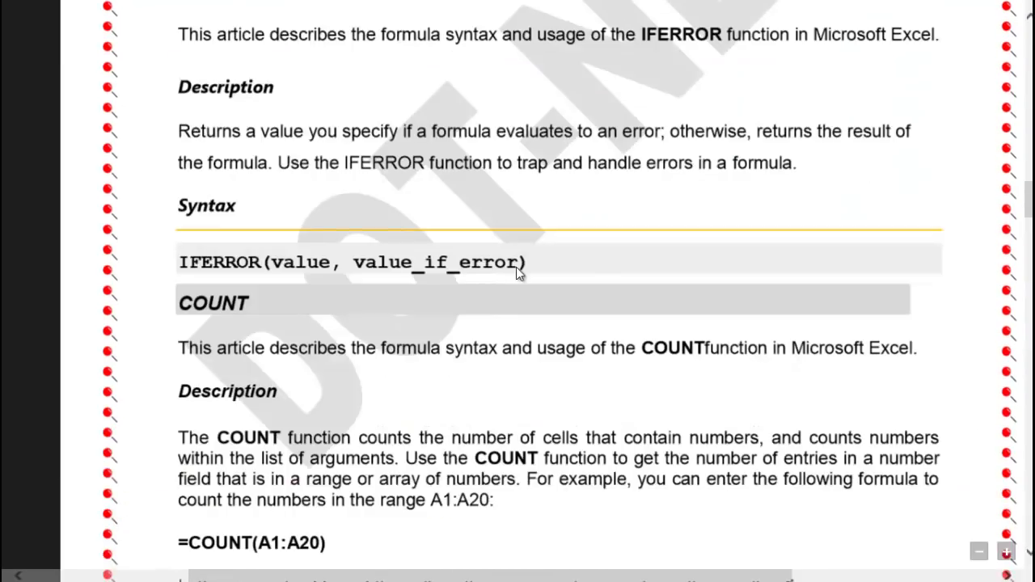
pyautogui.scroll(-3, 516, 267)
pyautogui.scroll(-3, 516, 267)
pyautogui.scroll(-3, 516, 267)
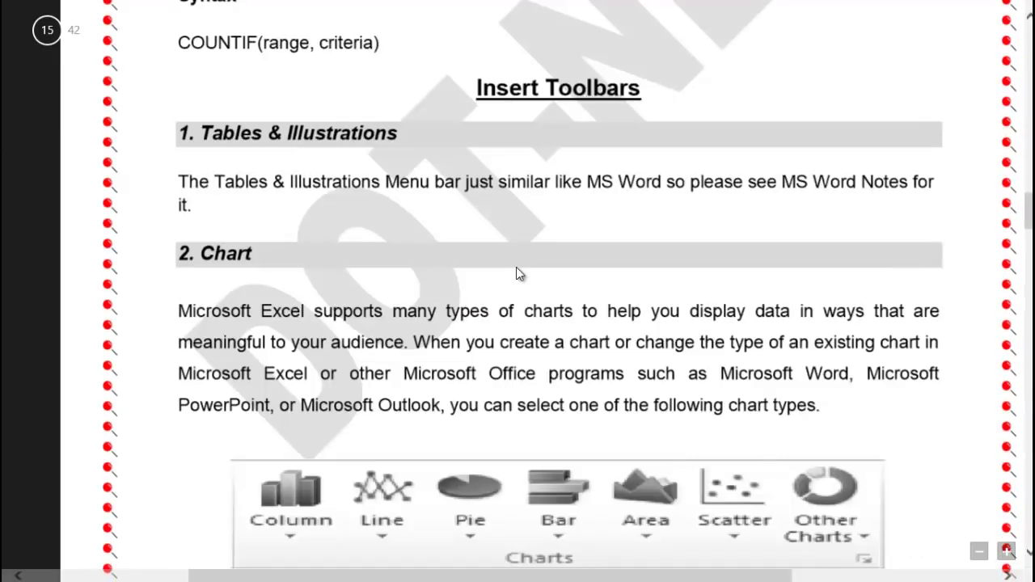
pyautogui.scroll(-3, 516, 267)
pyautogui.scroll(3, 518, 275)
pyautogui.scroll(3, 534, 318)
pyautogui.scroll(3, 537, 332)
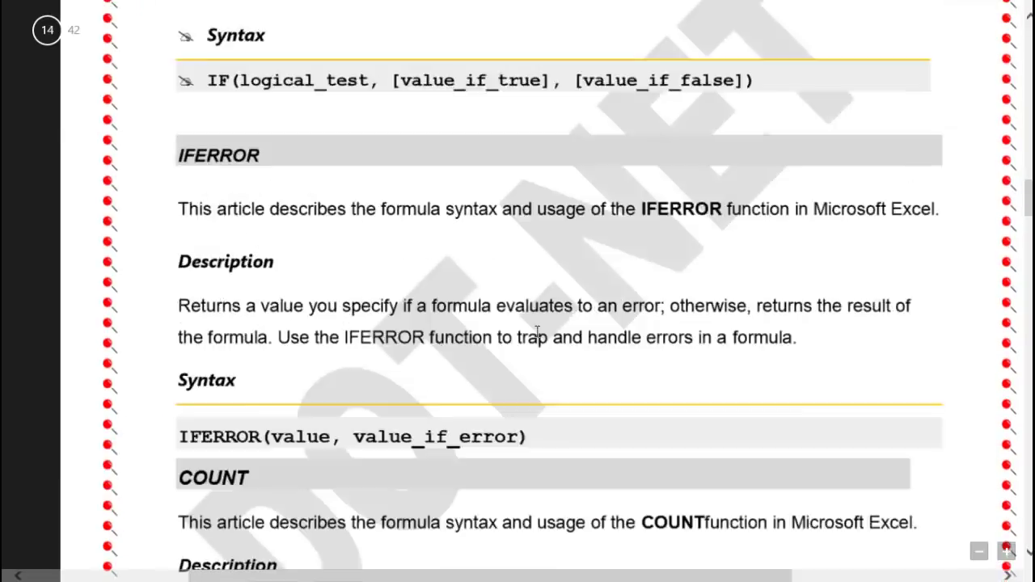
pyautogui.scroll(5, 537, 333)
pyautogui.scroll(3, 537, 333)
pyautogui.scroll(5, 537, 332)
pyautogui.scroll(3, 537, 333)
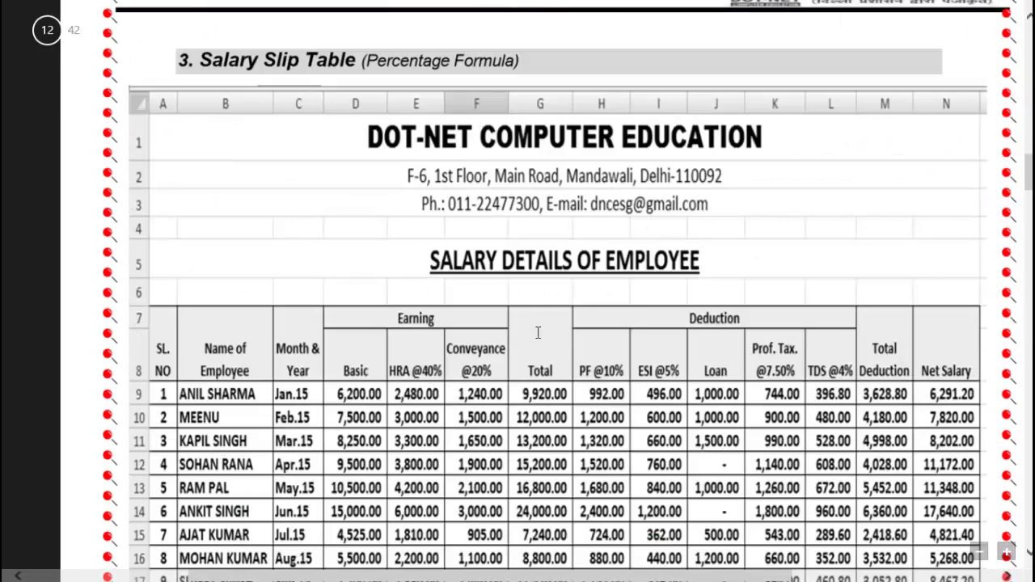
pyautogui.scroll(-3, 568, 334)
# - Scroll up to the Results Table on page 10
pyautogui.scroll(5, 572, 342)
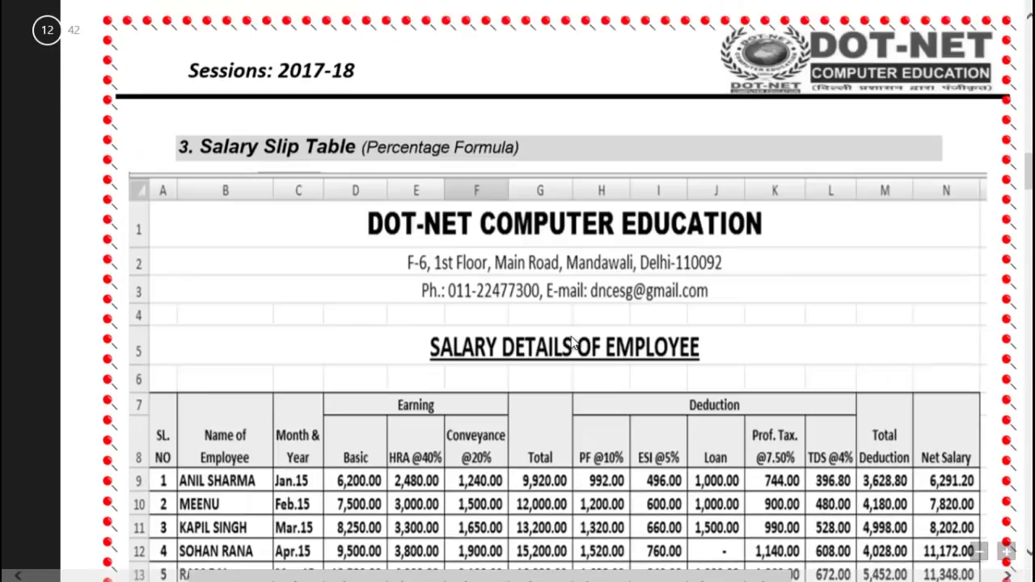
pyautogui.scroll(5, 571, 342)
pyautogui.scroll(3, 572, 342)
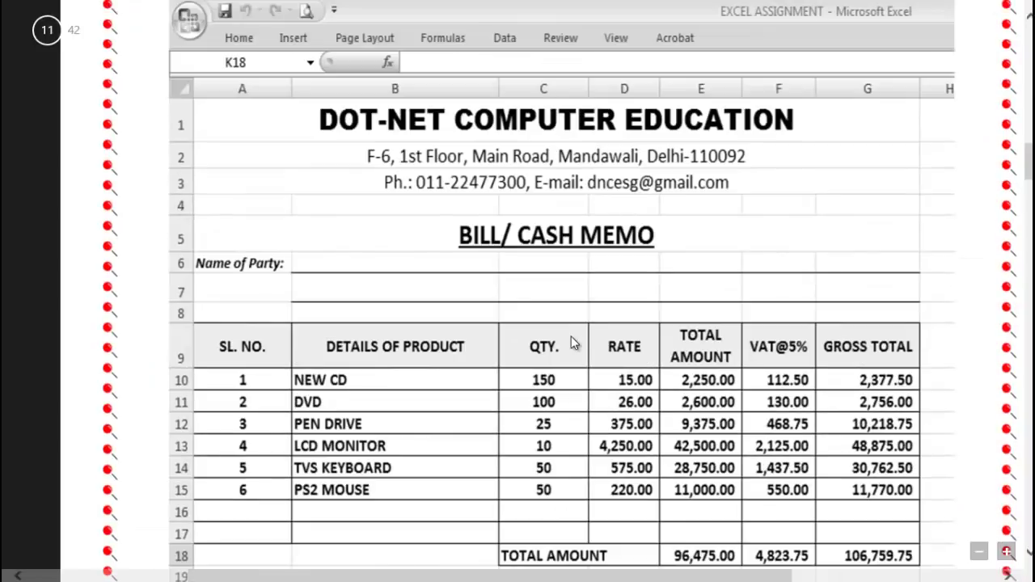
pyautogui.scroll(1, 629, 392)
pyautogui.scroll(4, 629, 393)
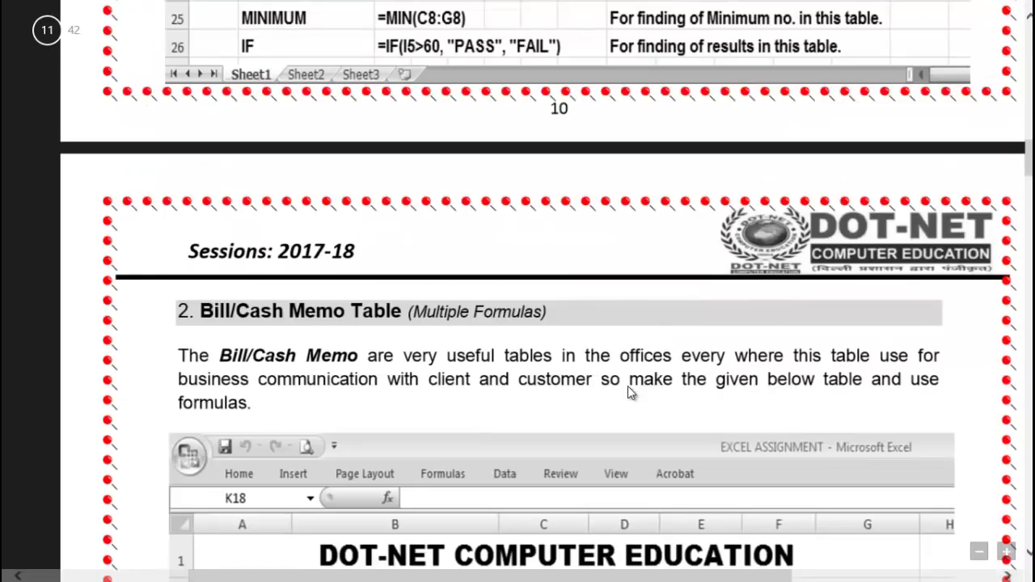
pyautogui.scroll(3, 630, 392)
pyautogui.scroll(1, 629, 392)
pyautogui.scroll(4, 629, 392)
pyautogui.scroll(3, 538, 254)
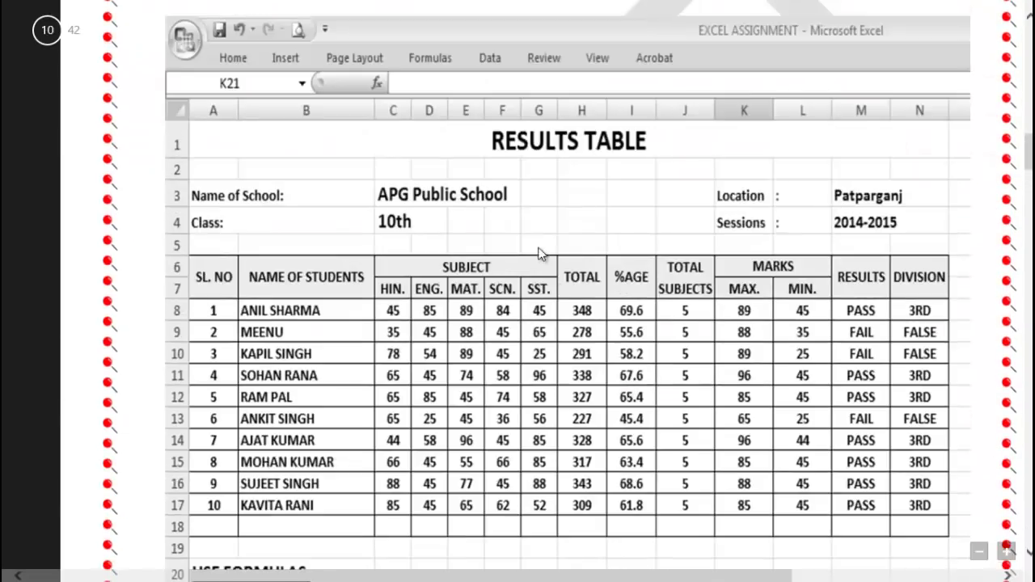
pyautogui.scroll(-3, 651, 331)
pyautogui.scroll(-3, 567, 277)
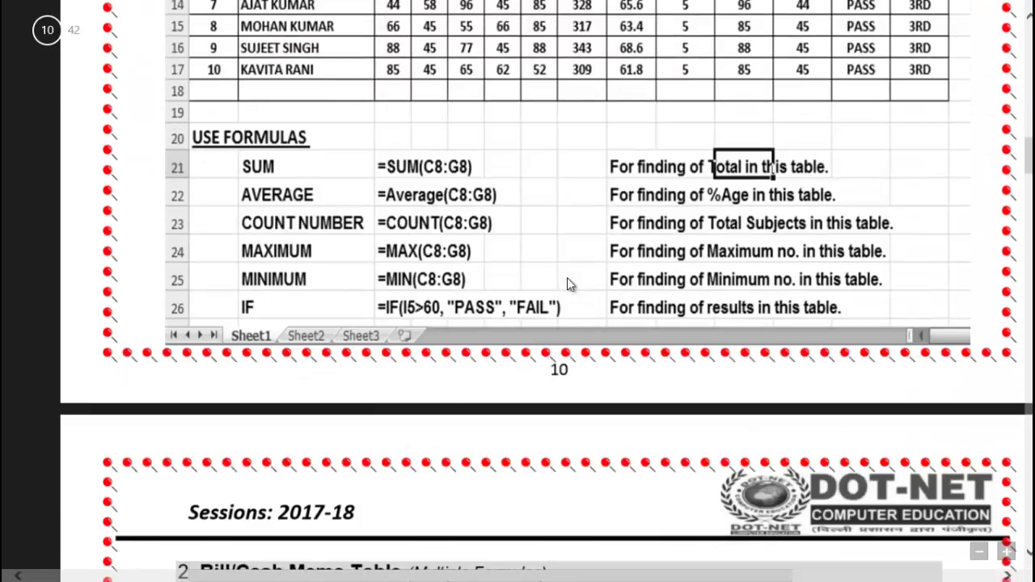
pyautogui.scroll(3, 567, 277)
pyautogui.scroll(3, 578, 283)
# - Scroll down past pages 11–12 and the arithmetic operators list to page 13's Logical Function table
pyautogui.scroll(-3, 588, 289)
pyautogui.scroll(-3, 588, 288)
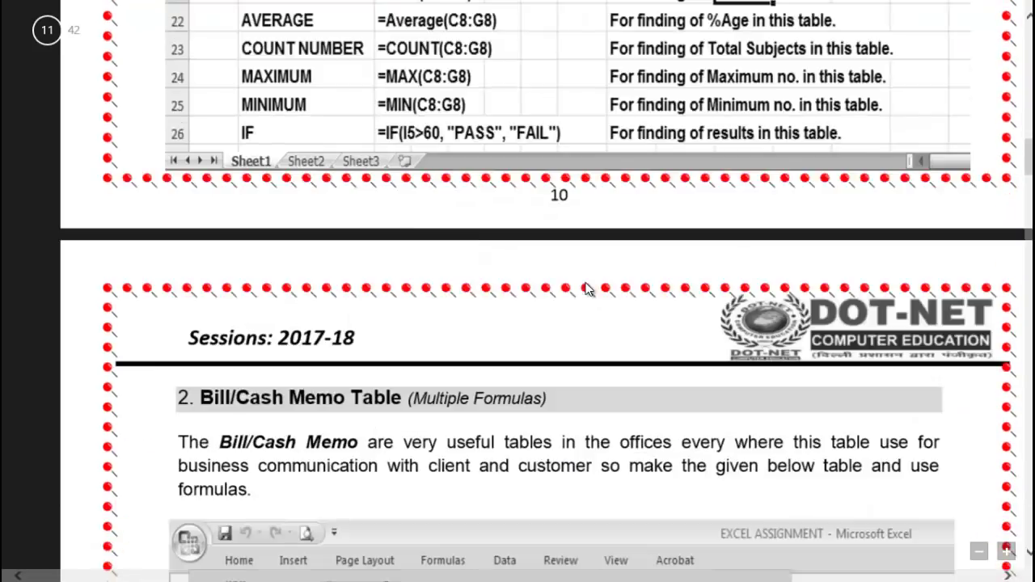
pyautogui.scroll(-6, 588, 289)
pyautogui.scroll(-3, 588, 291)
pyautogui.scroll(-6, 588, 292)
pyautogui.scroll(-5, 588, 289)
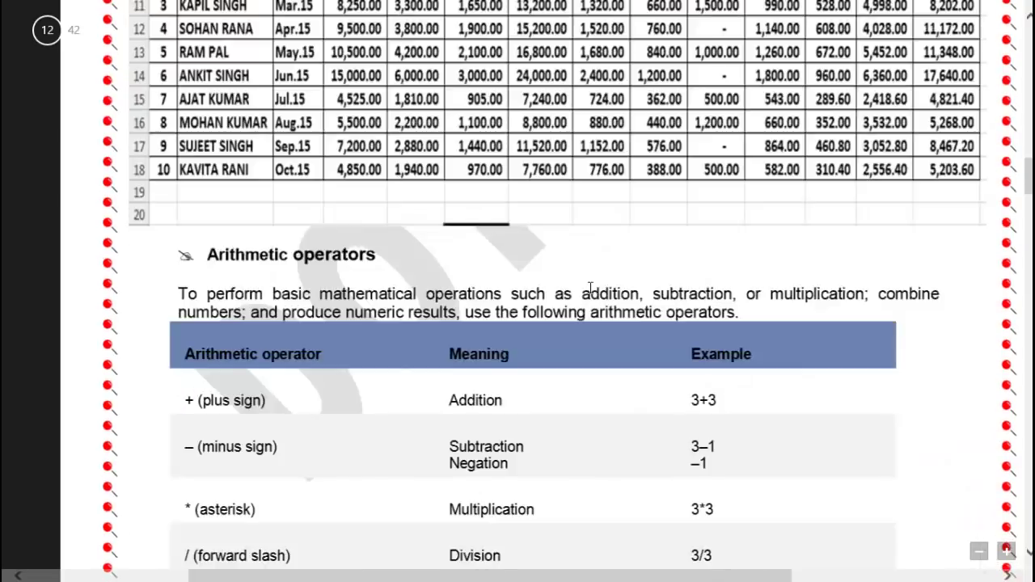
pyautogui.scroll(-5, 589, 291)
pyautogui.scroll(-4, 591, 296)
pyautogui.scroll(-4, 591, 291)
pyautogui.scroll(5, 592, 292)
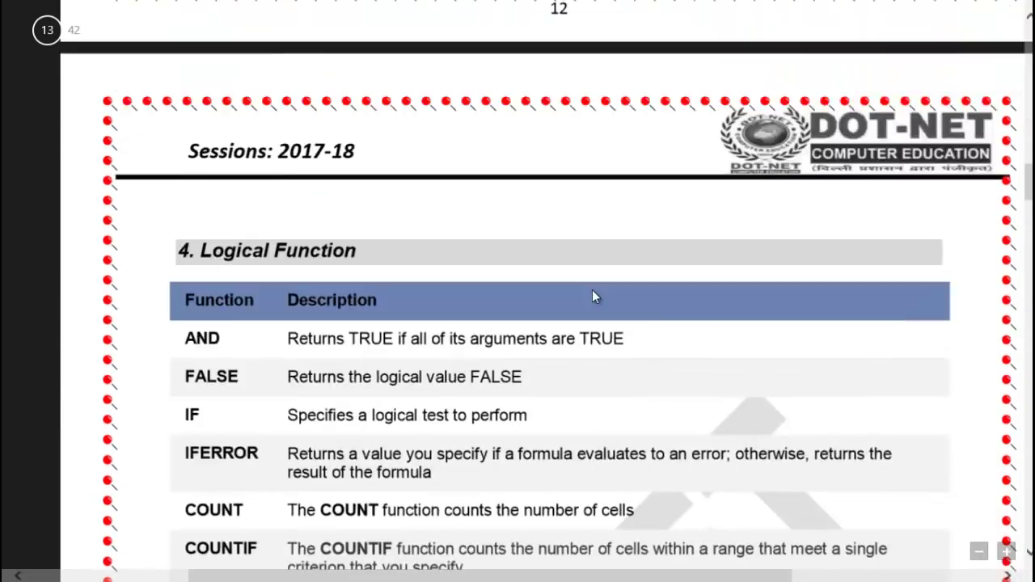
pyautogui.scroll(4, 592, 291)
pyautogui.scroll(2, 593, 291)
pyautogui.scroll(5, 593, 293)
pyautogui.scroll(-3, 593, 292)
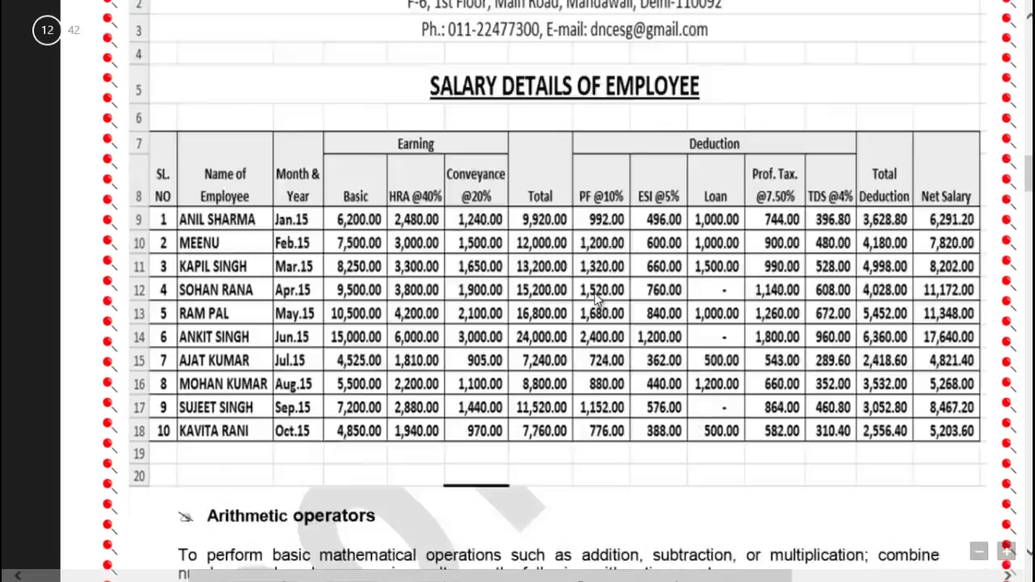
pyautogui.scroll(-4, 594, 293)
pyautogui.scroll(-4, 597, 296)
pyautogui.scroll(2, 599, 300)
pyautogui.scroll(4, 598, 299)
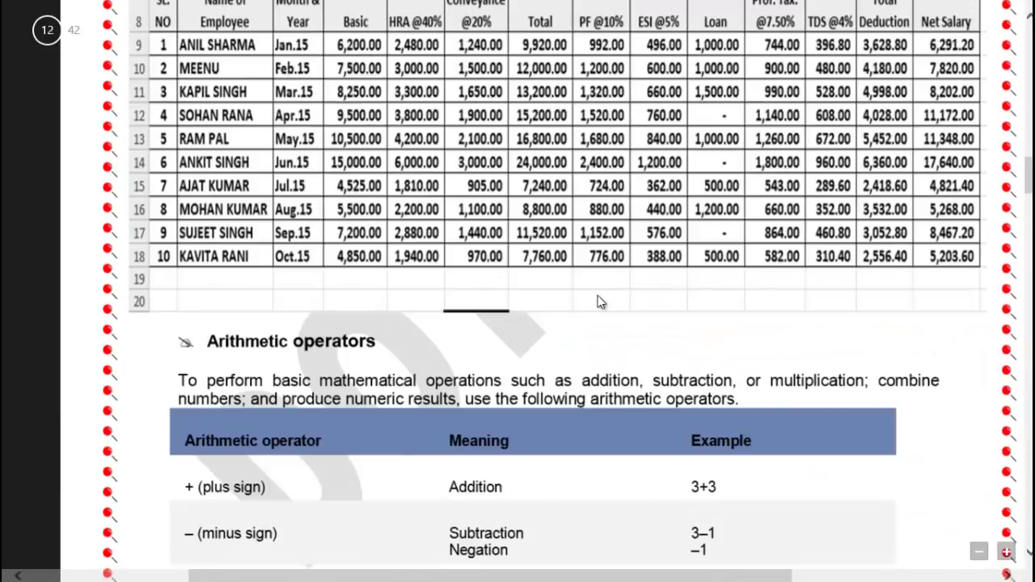
pyautogui.scroll(3, 598, 299)
pyautogui.scroll(1, 599, 300)
pyautogui.scroll(1, 598, 301)
pyautogui.scroll(3, 598, 301)
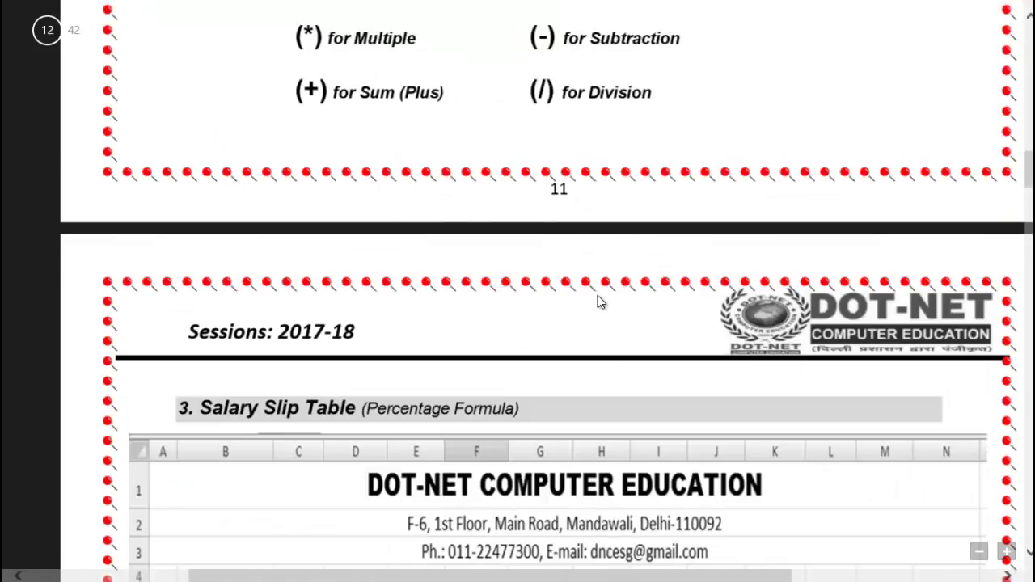
pyautogui.scroll(-4, 599, 384)
pyautogui.scroll(-3, 596, 379)
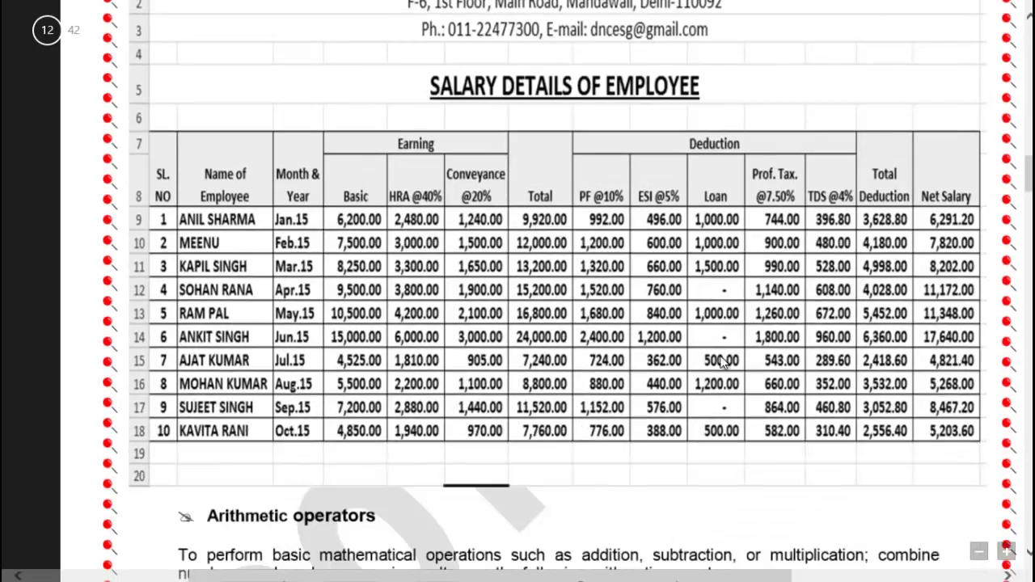
pyautogui.scroll(-2, 722, 360)
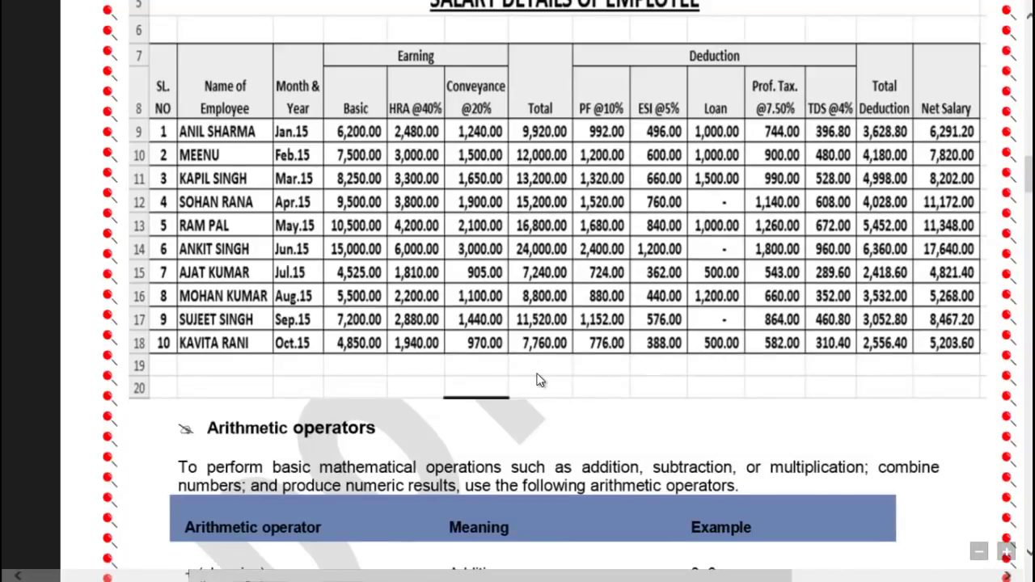
pyautogui.scroll(-4, 558, 348)
pyautogui.scroll(-4, 578, 319)
pyautogui.scroll(-6, 580, 322)
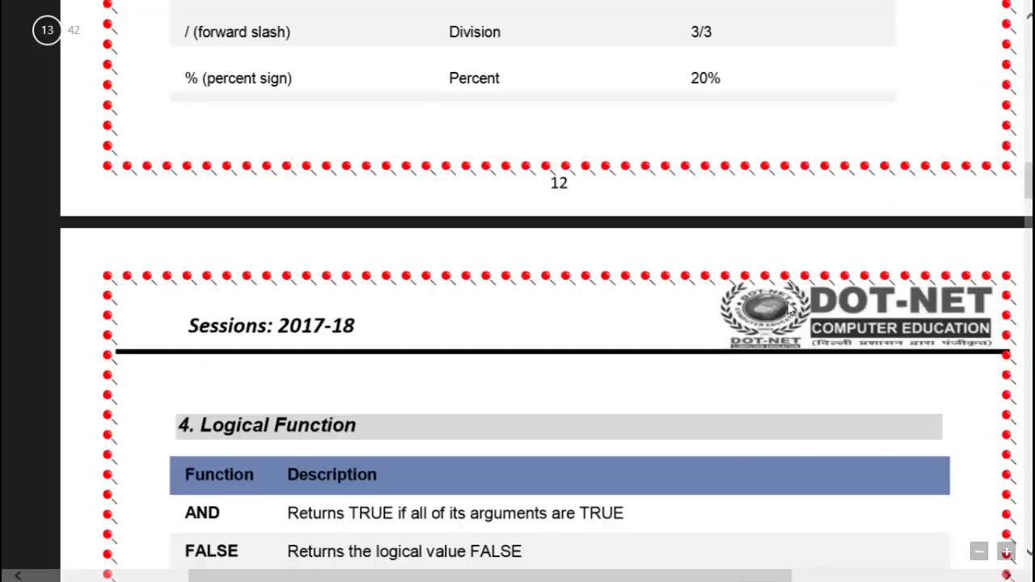
# - Scroll down through the Logical Function and IF pages of the course notes and back up
pyautogui.scroll(-6, 518, 289)
pyautogui.scroll(-4, 563, 293)
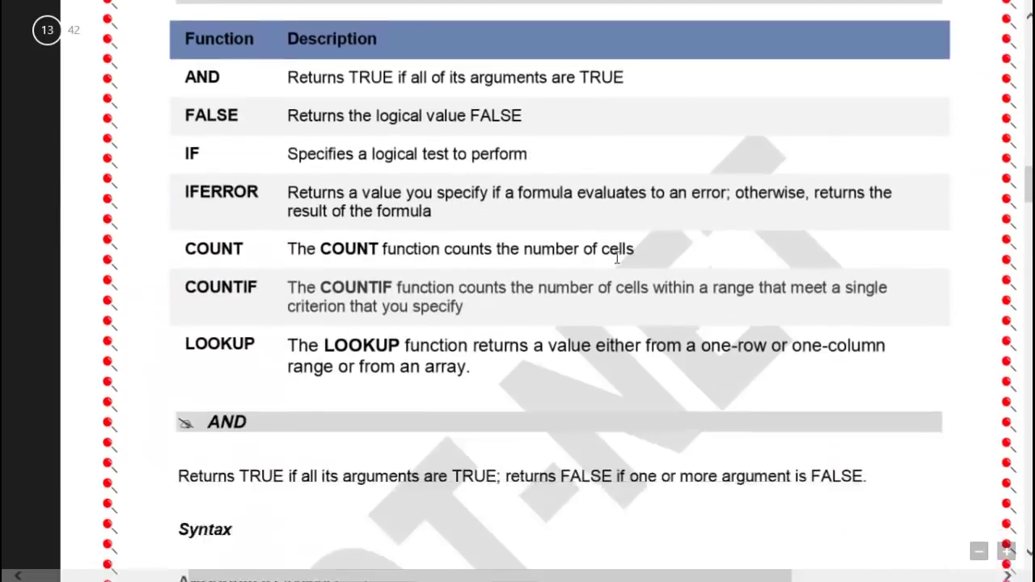
pyautogui.scroll(-5, 564, 292)
pyautogui.scroll(-6, 564, 293)
pyautogui.scroll(-8, 561, 291)
pyautogui.scroll(-4, 562, 291)
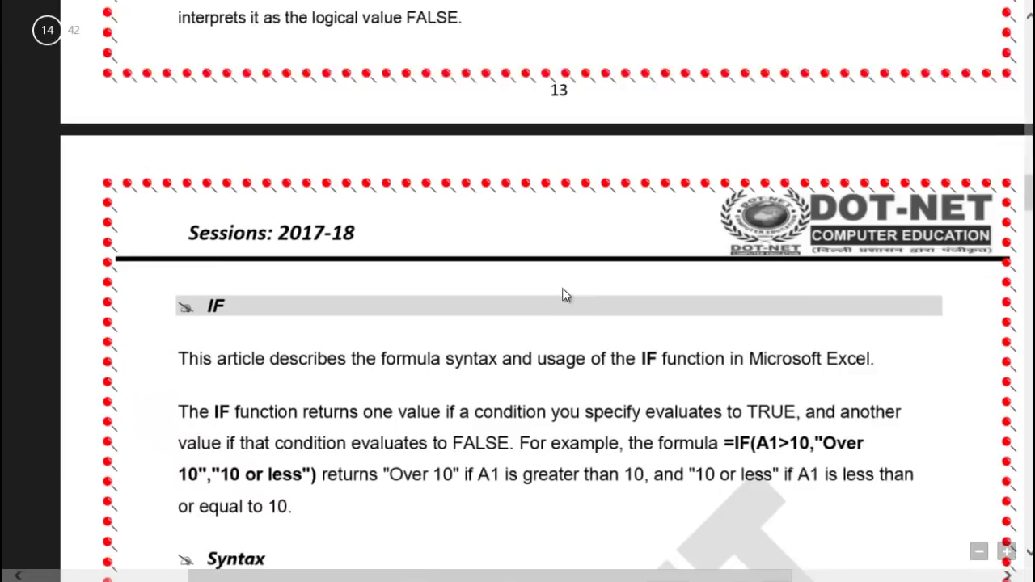
pyautogui.scroll(-2, 561, 291)
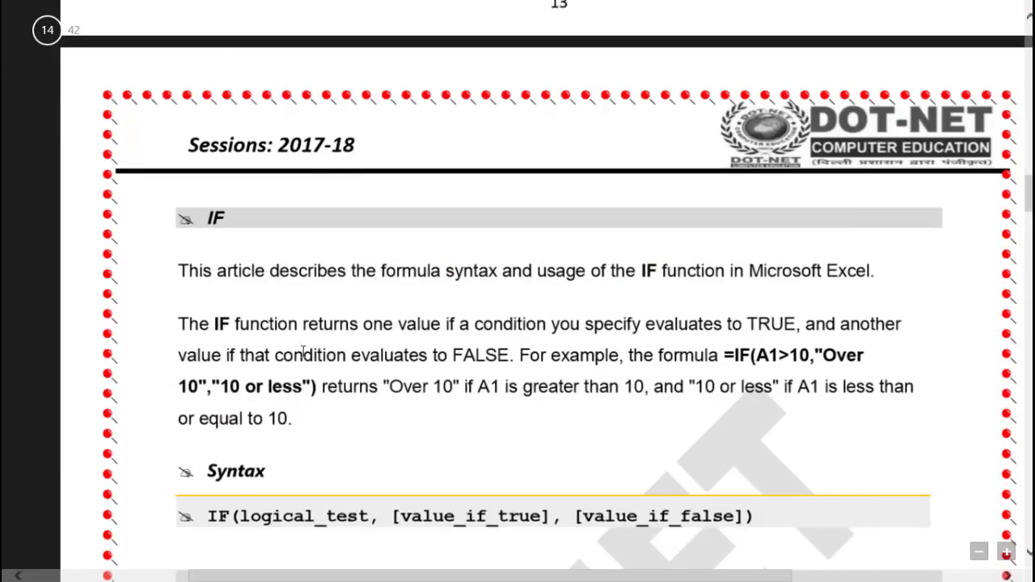
pyautogui.scroll(2, 430, 348)
pyautogui.scroll(15, 427, 323)
pyautogui.scroll(11, 429, 266)
pyautogui.scroll(13, 437, 323)
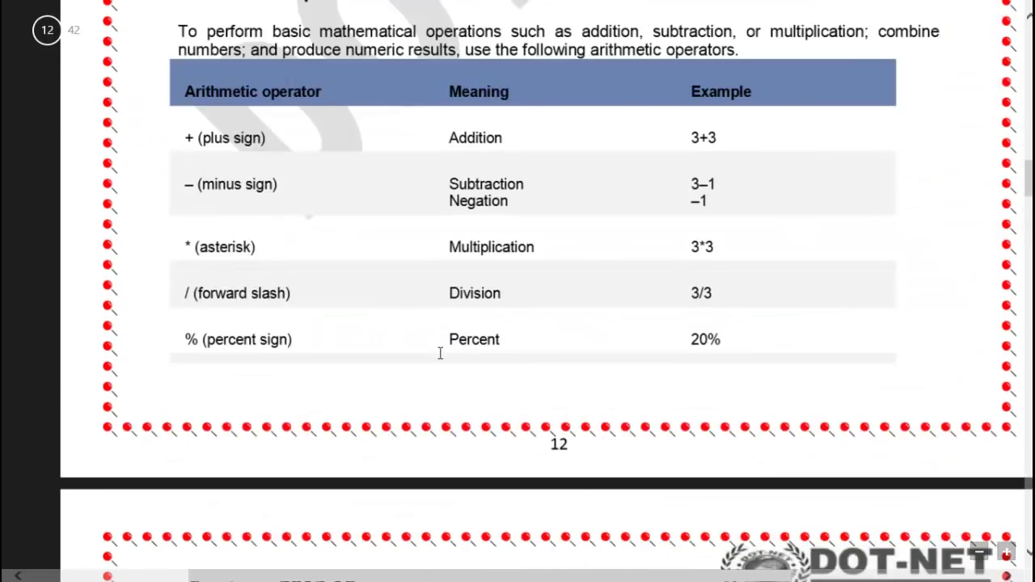
pyautogui.scroll(6, 440, 352)
pyautogui.scroll(5, 440, 353)
pyautogui.scroll(7, 440, 353)
pyautogui.scroll(4, 440, 352)
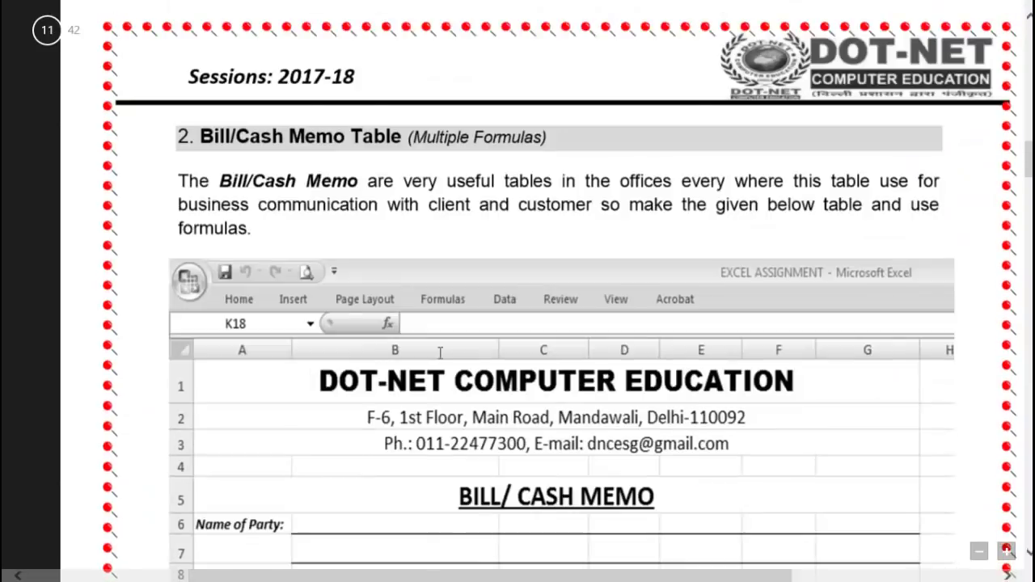
pyautogui.scroll(6, 440, 353)
pyautogui.scroll(4, 456, 348)
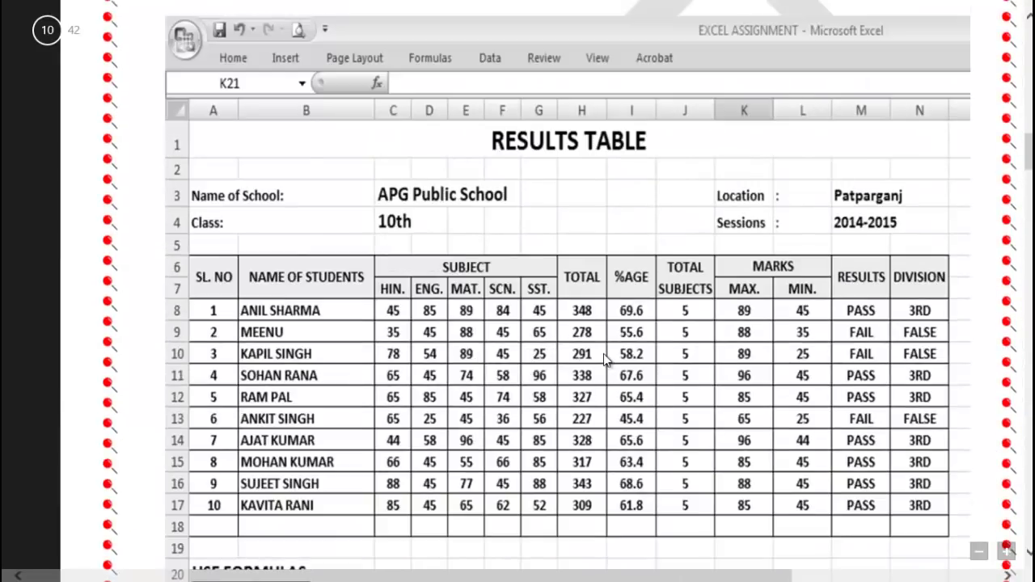
pyautogui.scroll(-4, 579, 360)
pyautogui.scroll(-4, 579, 360)
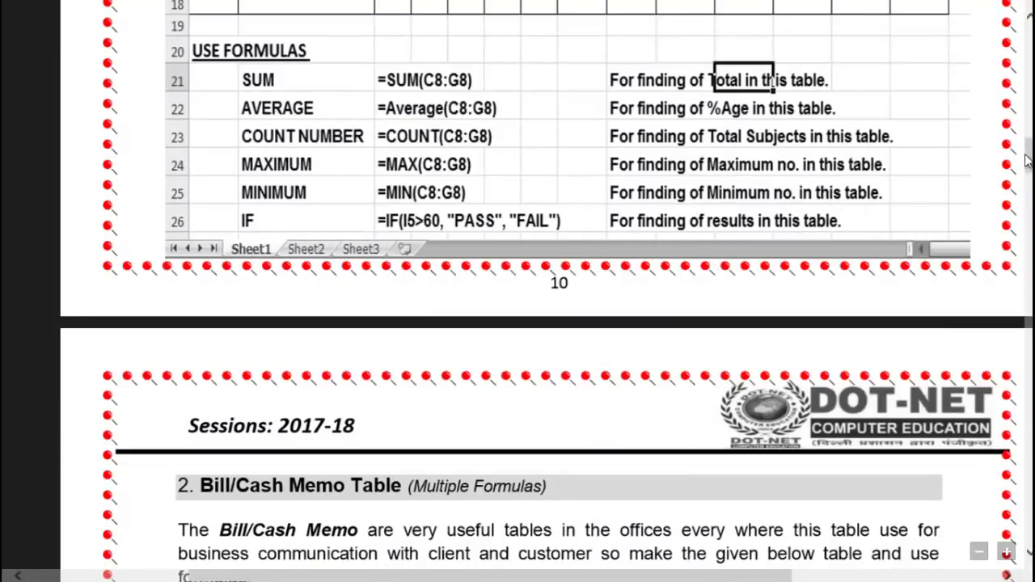
pyautogui.scroll(-10, 533, 323)
pyautogui.scroll(5, 534, 323)
pyautogui.scroll(5, 534, 324)
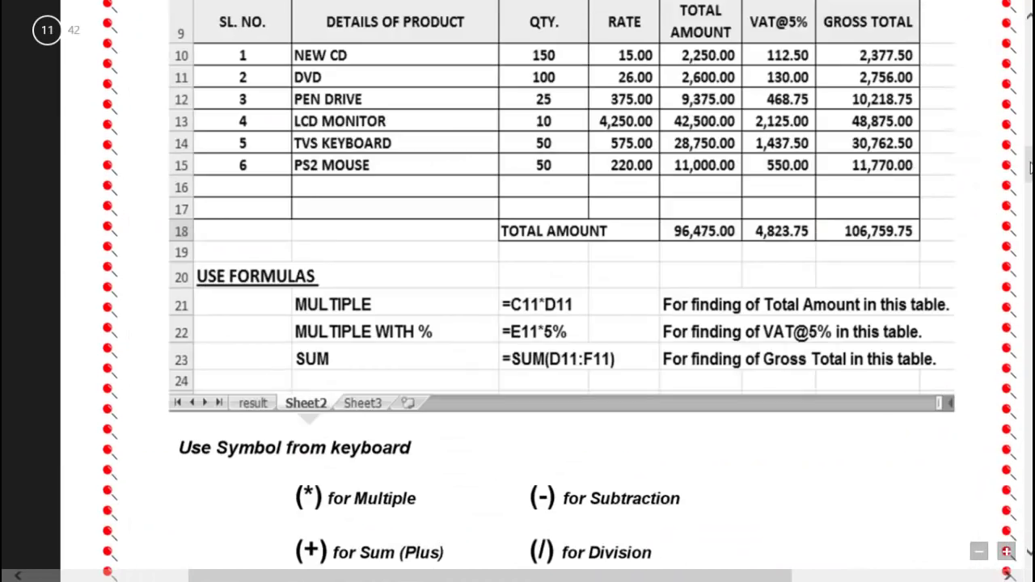
pyautogui.scroll(-3, 534, 332)
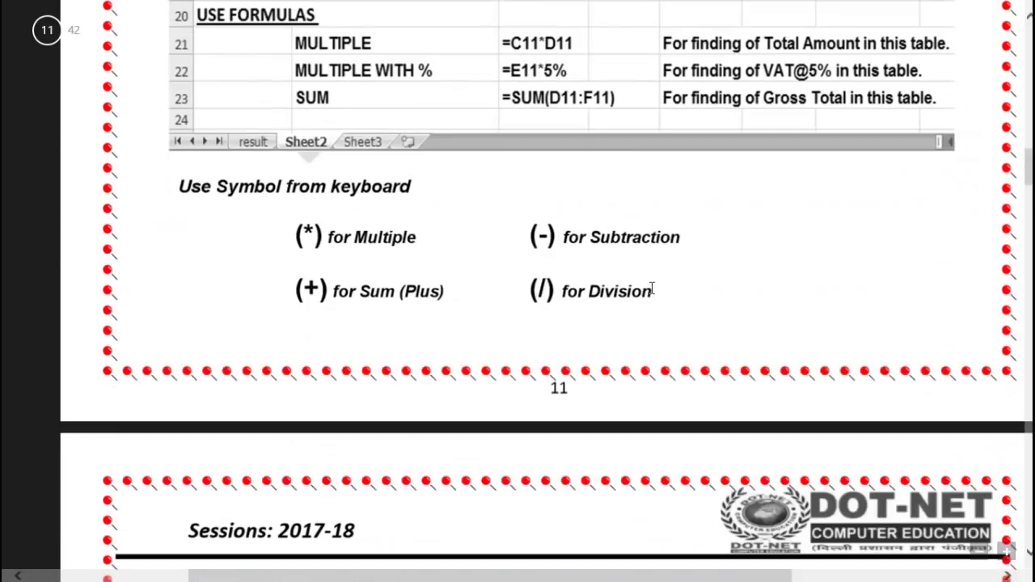
pyautogui.scroll(-3, 566, 307)
pyautogui.scroll(-4, 652, 283)
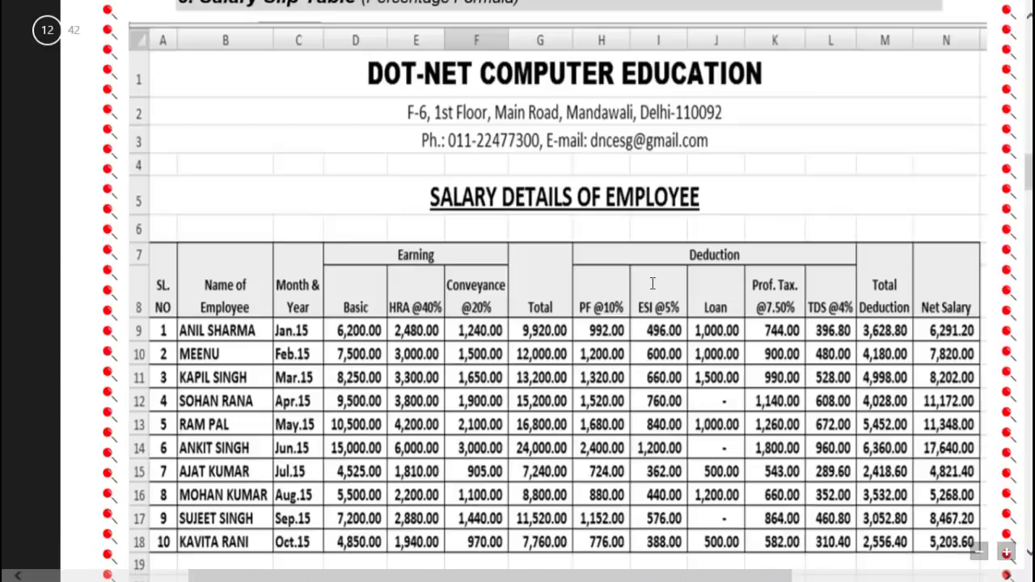
# - Switch via the Start screen to Excel's Book1 bill sheet totalling 61,619.60
pyautogui.click(12, 570)
pyautogui.click(153, 468)
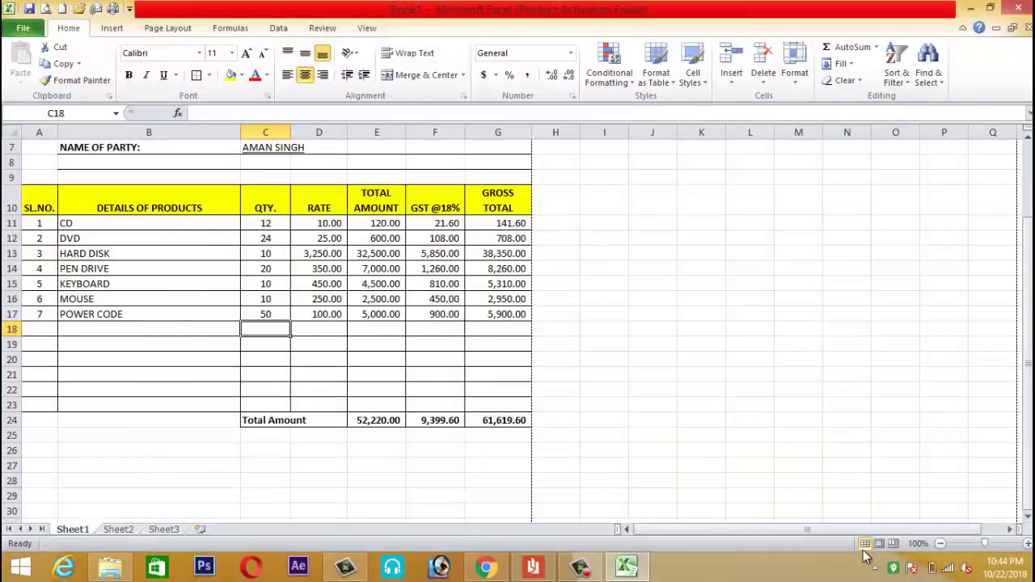
pyautogui.click(582, 568)
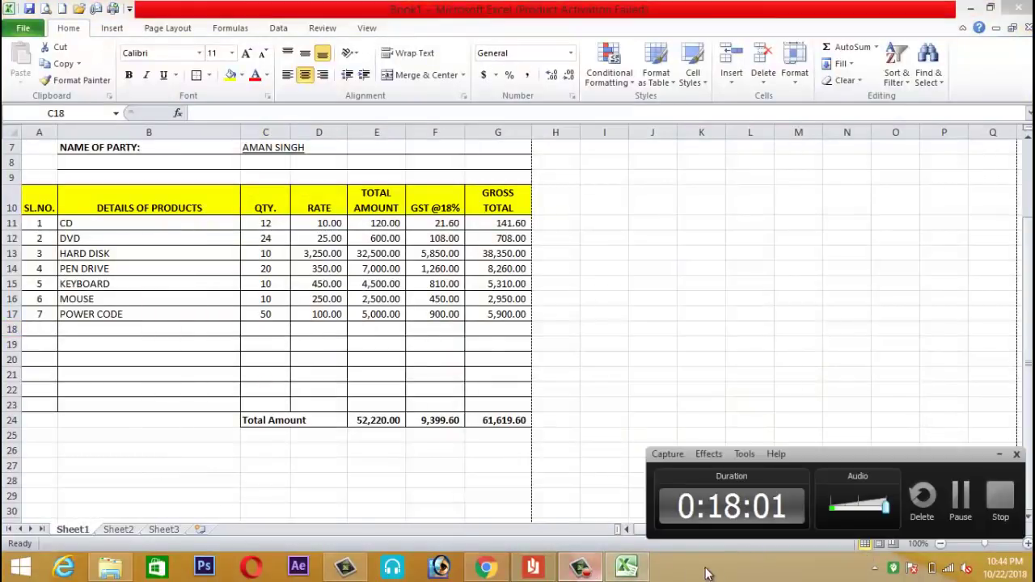